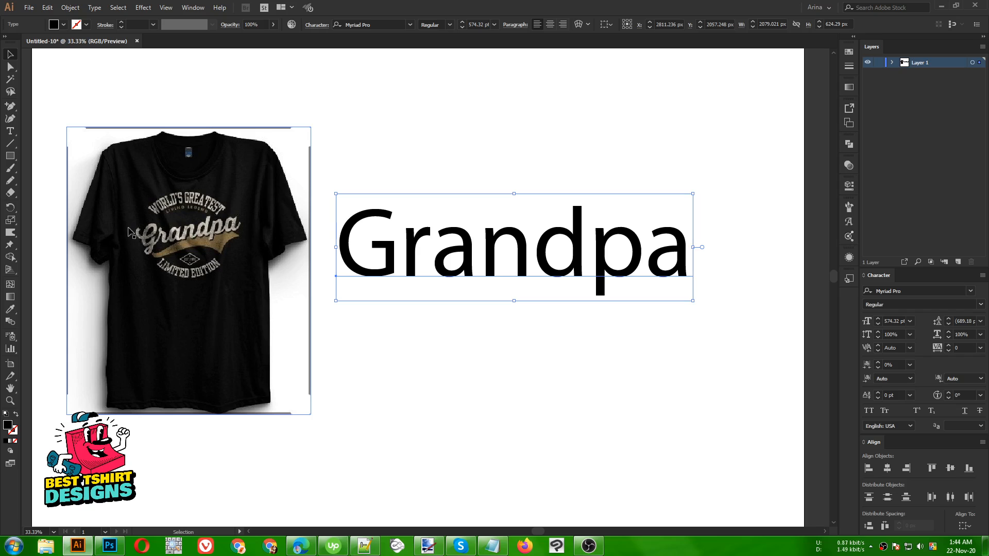
# Step: Deselect the T-shirt image and set the "Grandpa" text's font to Explorer Script Regular
pyautogui.keyDown('shift'); pyautogui.click(173, 240); pyautogui.keyUp('shift')
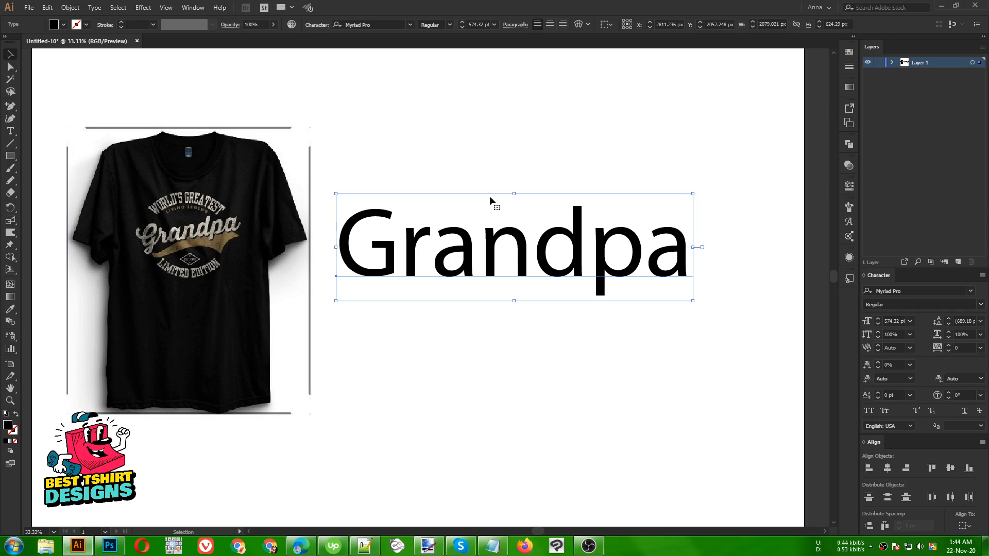
pyautogui.click(387, 26)
pyautogui.write('ex')
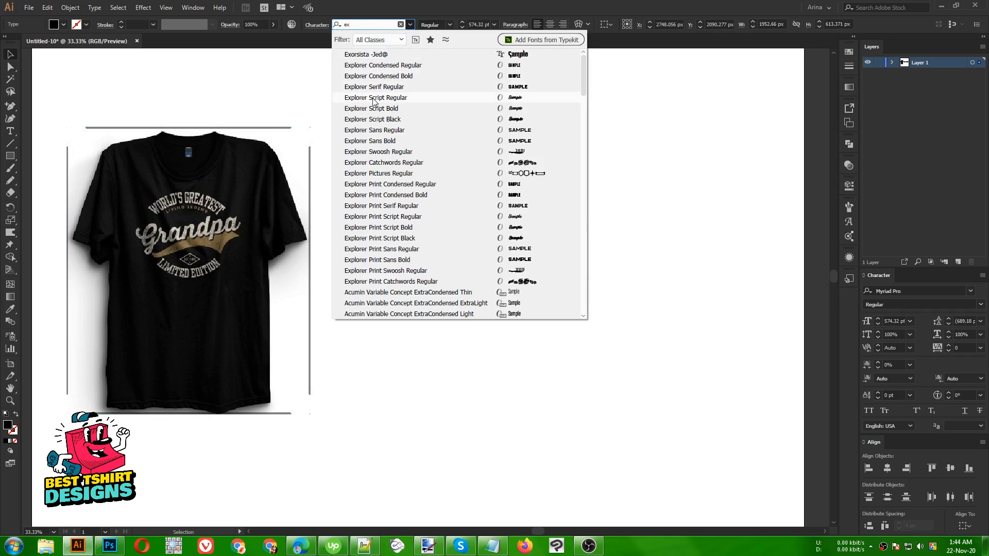
pyautogui.click(373, 98)
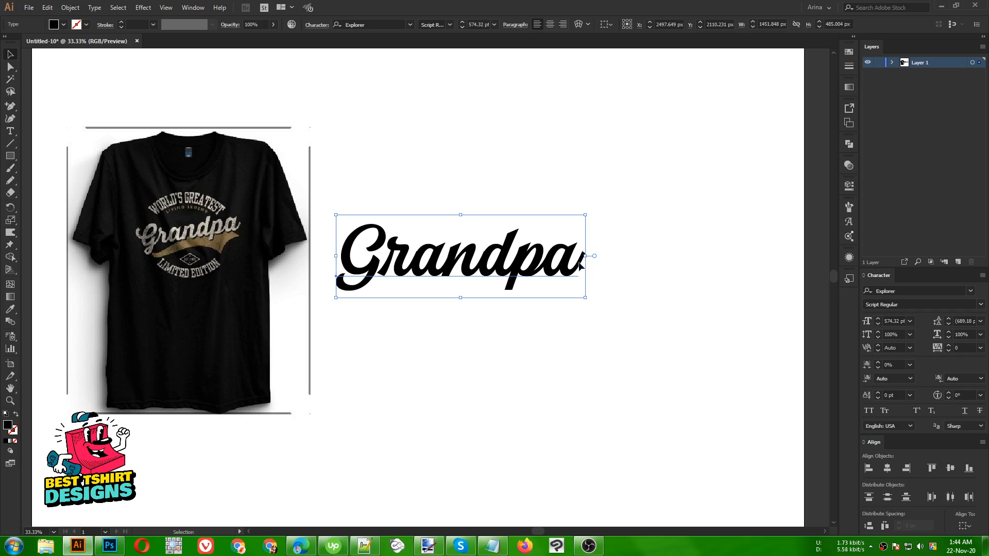
# Step: Move the "Grandpa" text to about X 2639 px, Y 1951 px beside the shirt image and convert it to outlines
pyautogui.scroll(1, 599, 285)
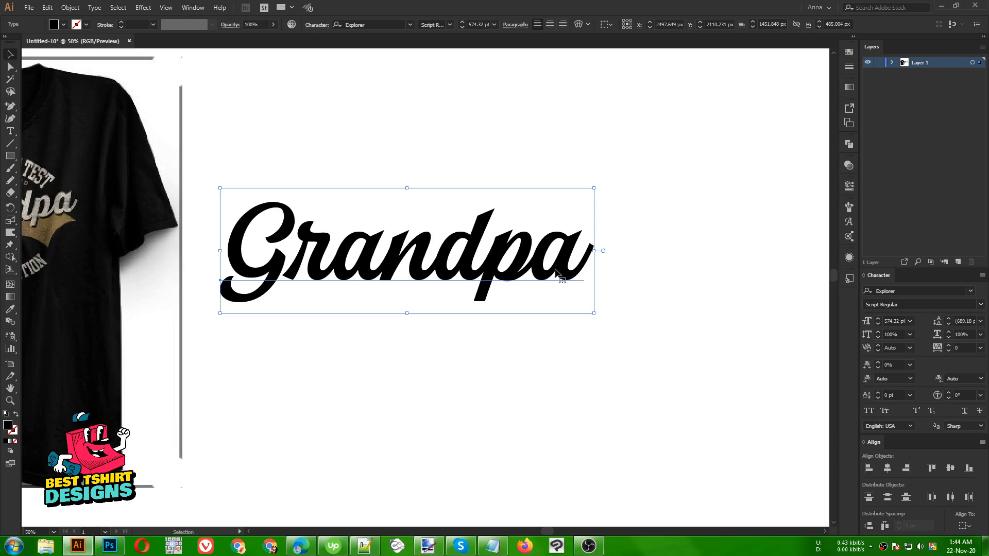
pyautogui.scroll(-1, 597, 285)
pyautogui.moveTo(451, 242); pyautogui.dragTo(497, 215)
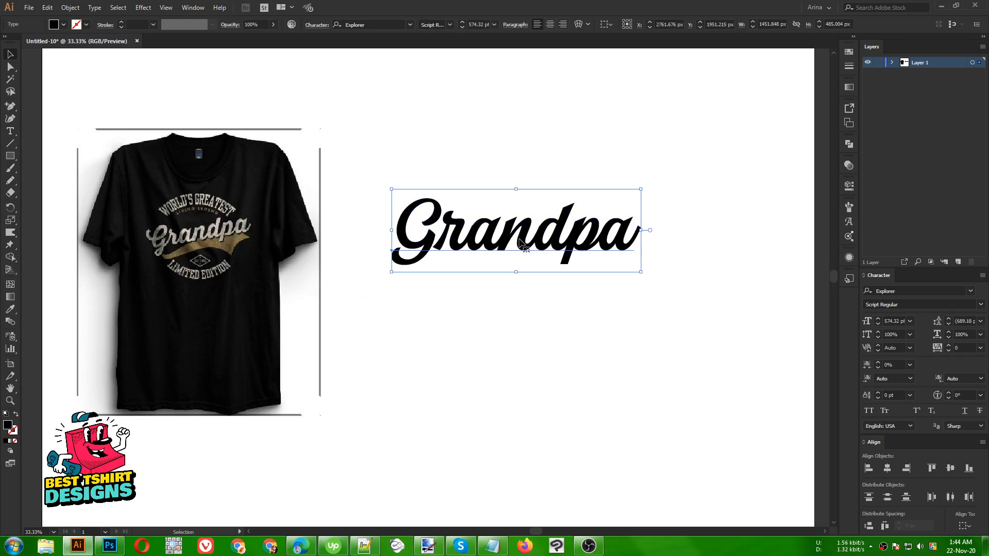
pyautogui.moveTo(520, 244); pyautogui.dragTo(499, 243)
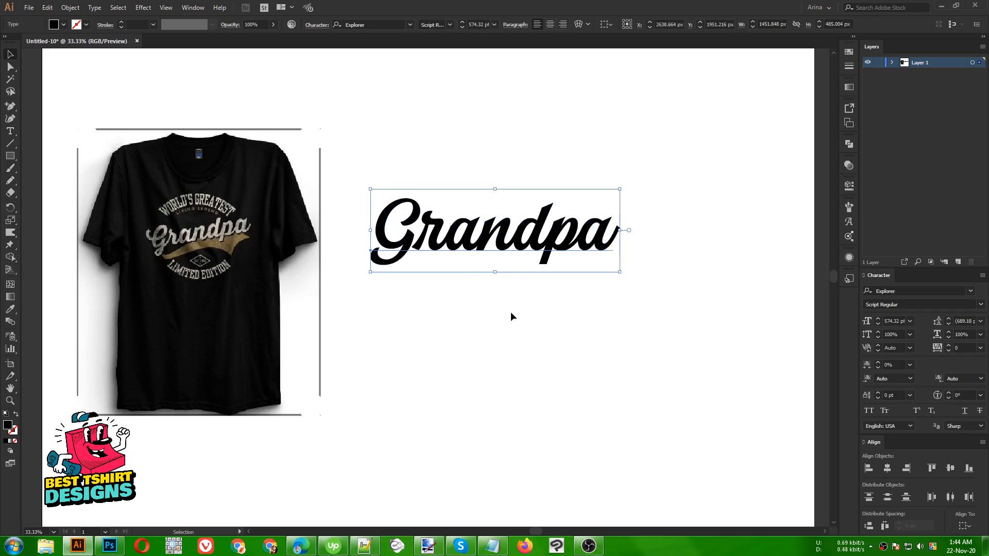
pyautogui.rightClick(540, 241)
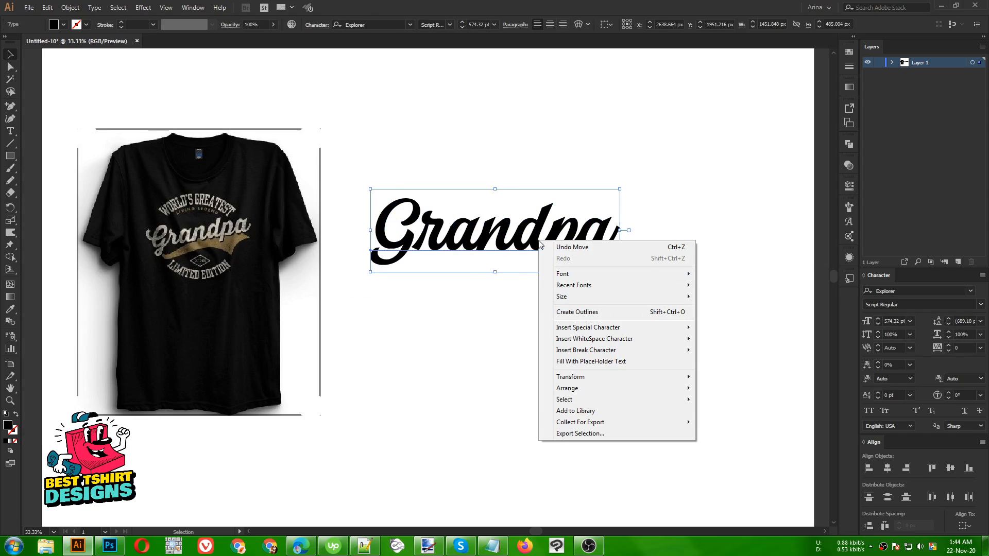
pyautogui.click(576, 312)
pyautogui.click(576, 311)
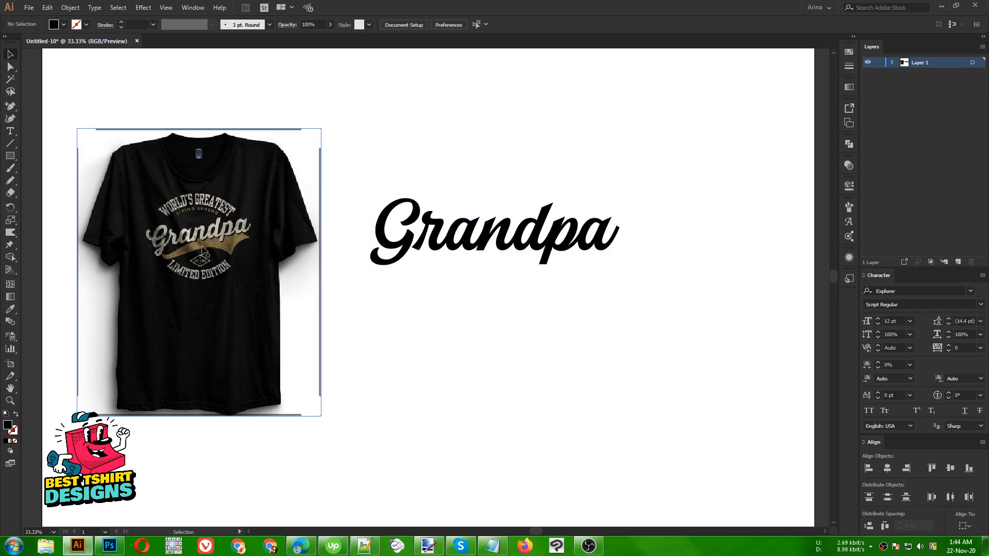
# Step: Start a Pen path with no fill and a 1 pt black stroke at the G's tail, curving it to an anchor below the G
pyautogui.scroll(2, 202, 251)
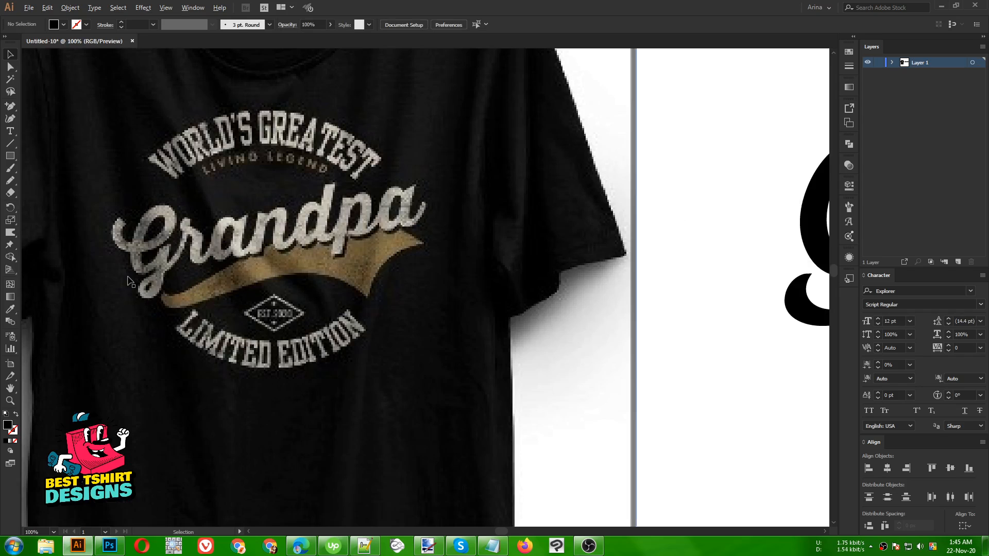
pyautogui.scroll(1, 132, 282)
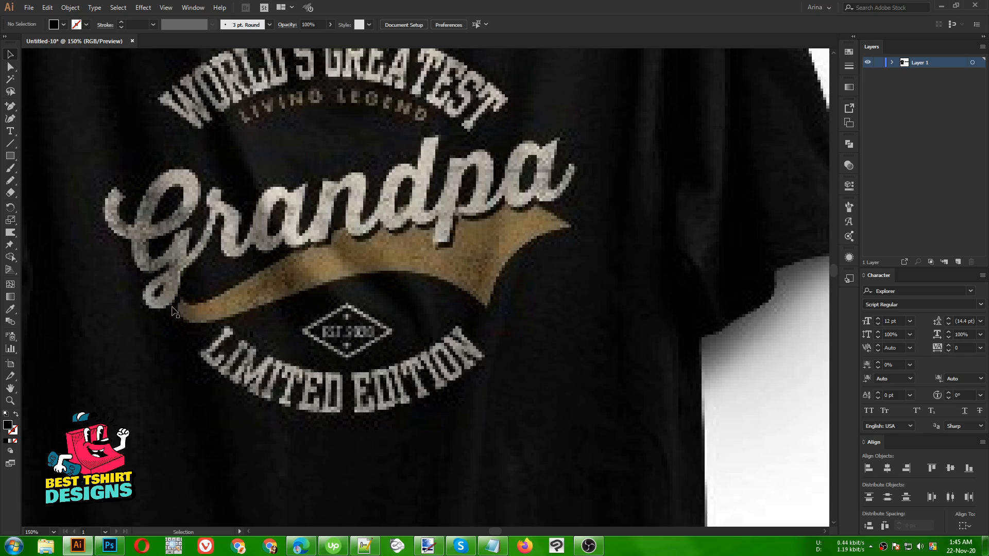
pyautogui.scroll(-3, 149, 323)
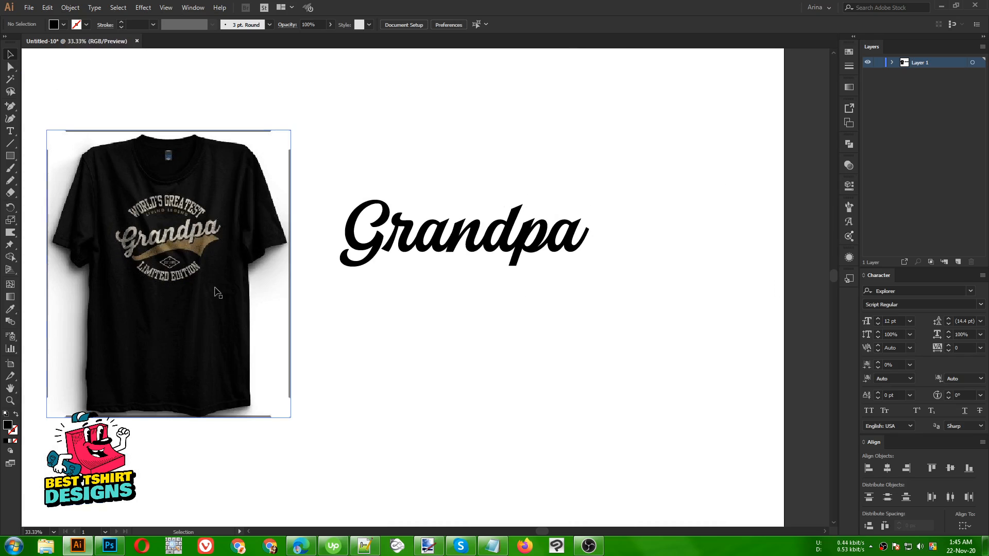
pyautogui.scroll(1, 580, 202)
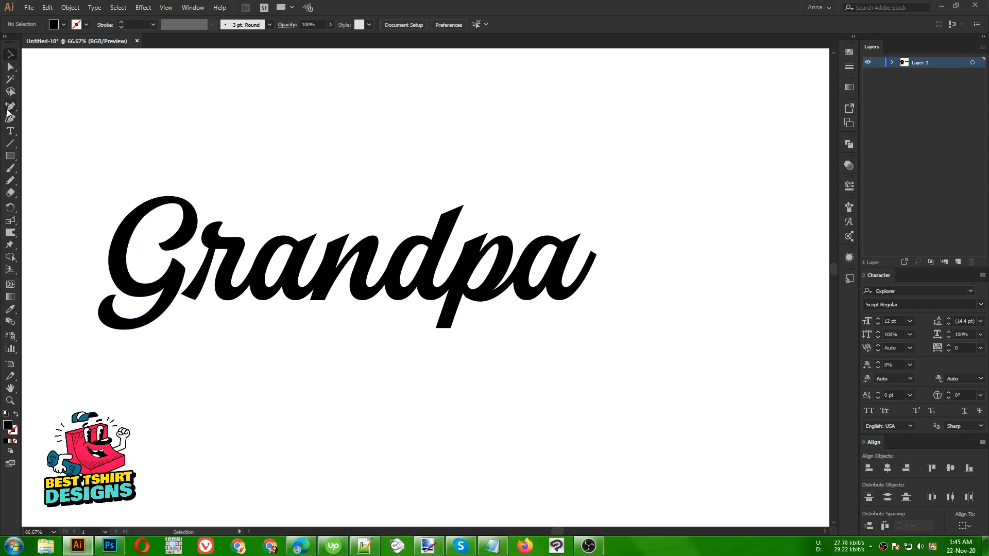
pyautogui.moveTo(8, 111); pyautogui.dragTo(57, 106)
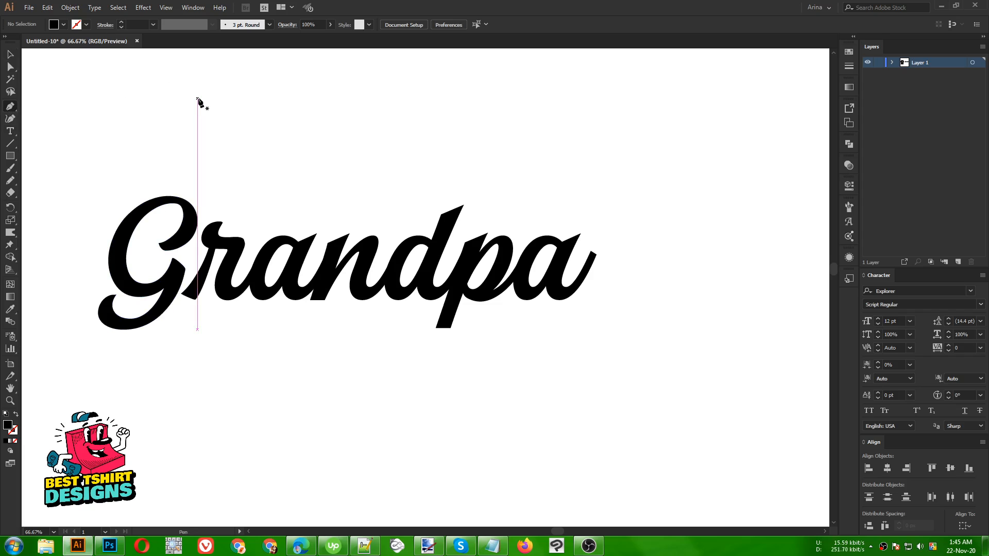
pyautogui.hotkey('shift', 'x')
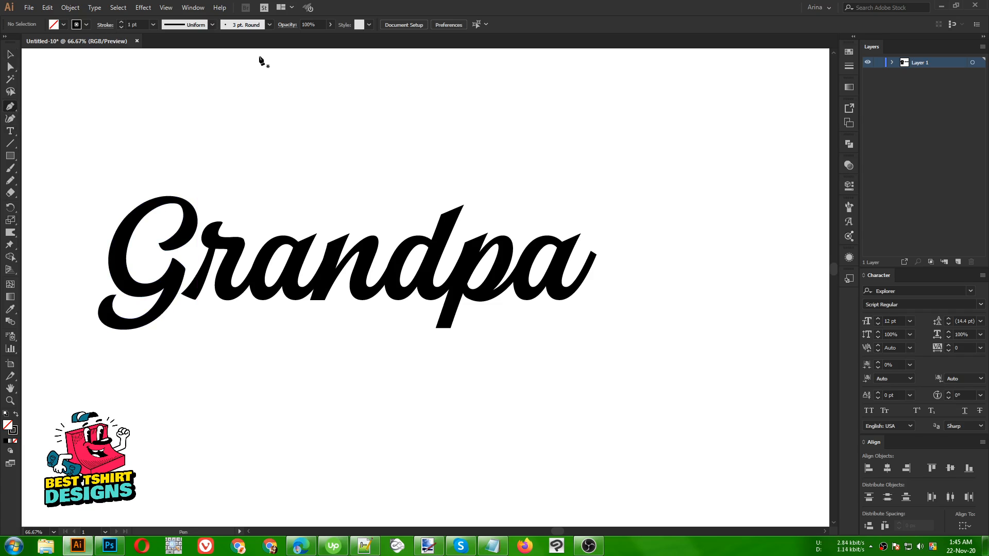
pyautogui.click(106, 316)
pyautogui.moveTo(174, 316); pyautogui.dragTo(249, 371)
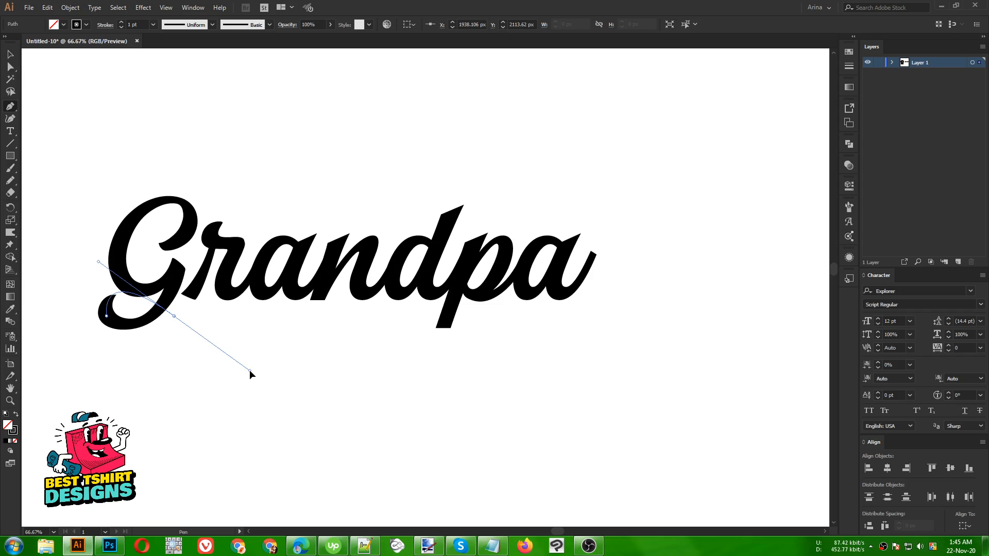
pyautogui.moveTo(250, 369); pyautogui.dragTo(314, 342)
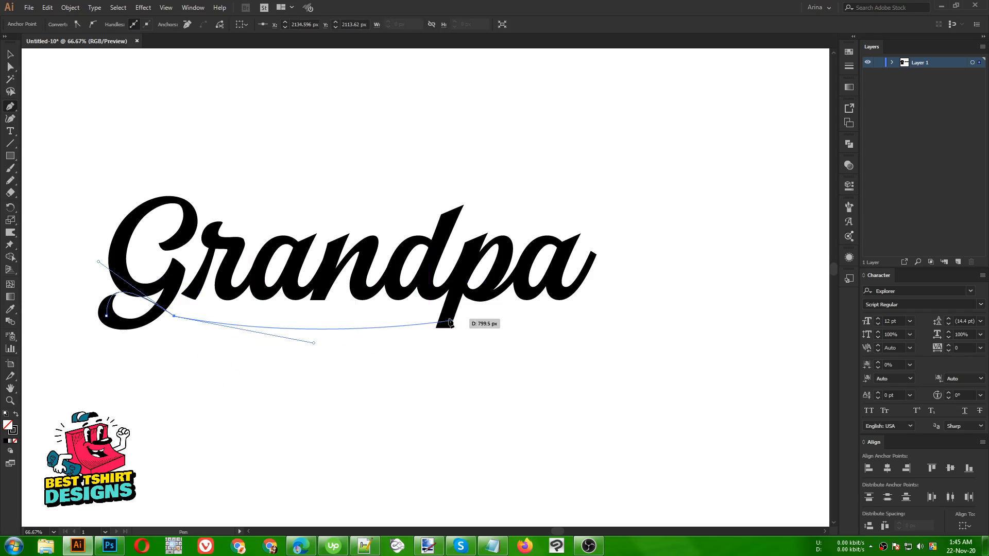
# Step: Extend the path in a long curve beneath the word to a curved end anchor under the final "a", and end the path
pyautogui.scroll(-2, 549, 329)
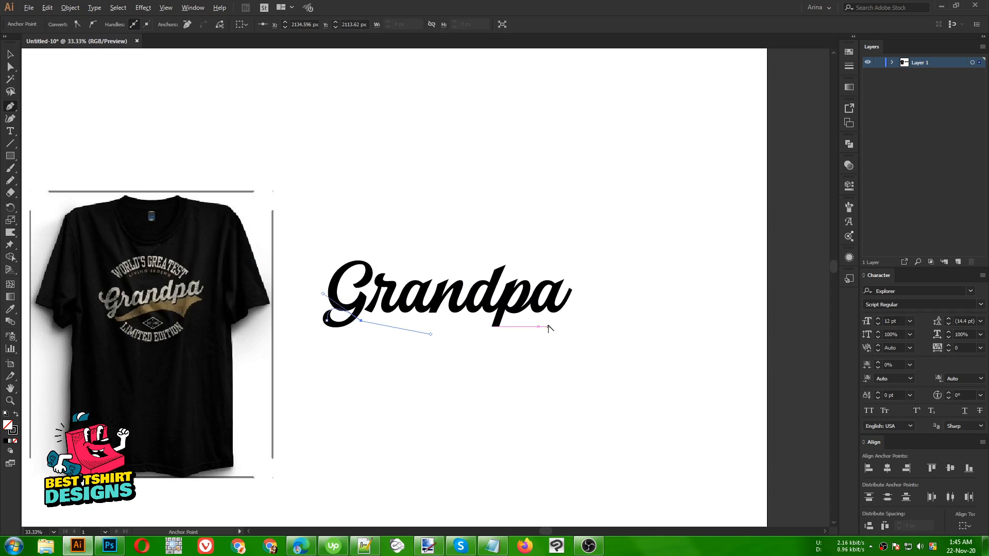
pyautogui.moveTo(549, 328); pyautogui.dragTo(550, 330)
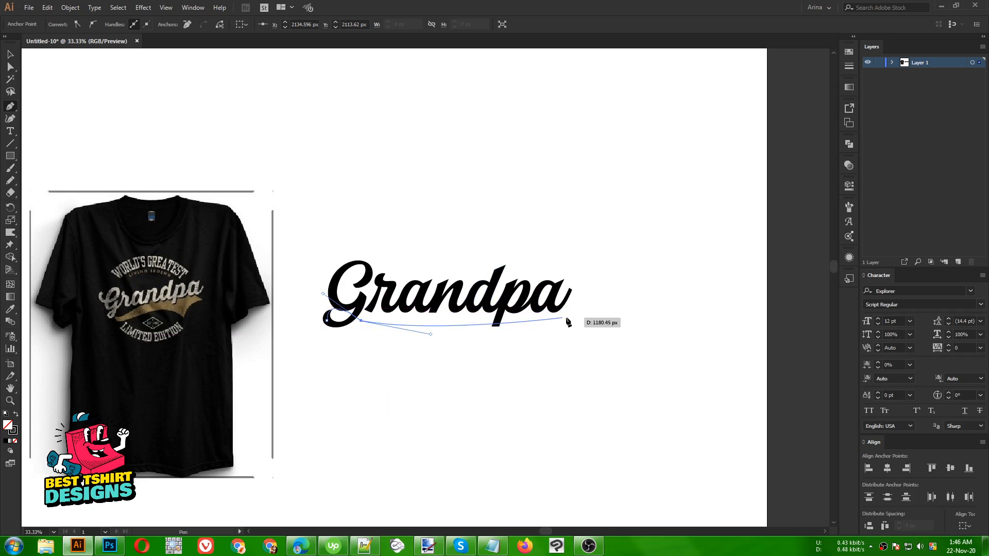
pyautogui.moveTo(564, 318); pyautogui.dragTo(649, 351)
pyautogui.press('v')
pyautogui.click(573, 362)
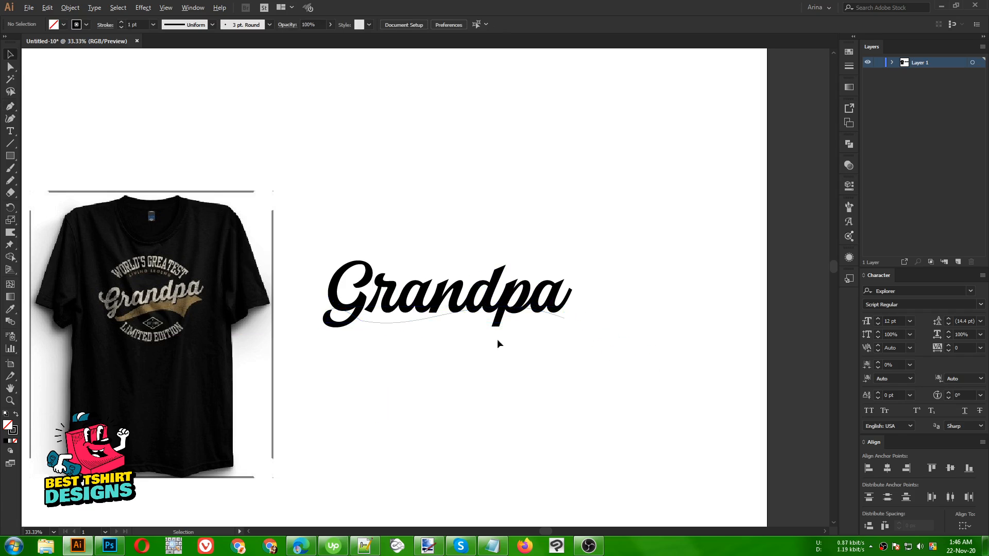
# Step: Convert the path's corner anchor below the G into a smooth point
pyautogui.scroll(2, 451, 323)
pyautogui.scroll(2, 319, 322)
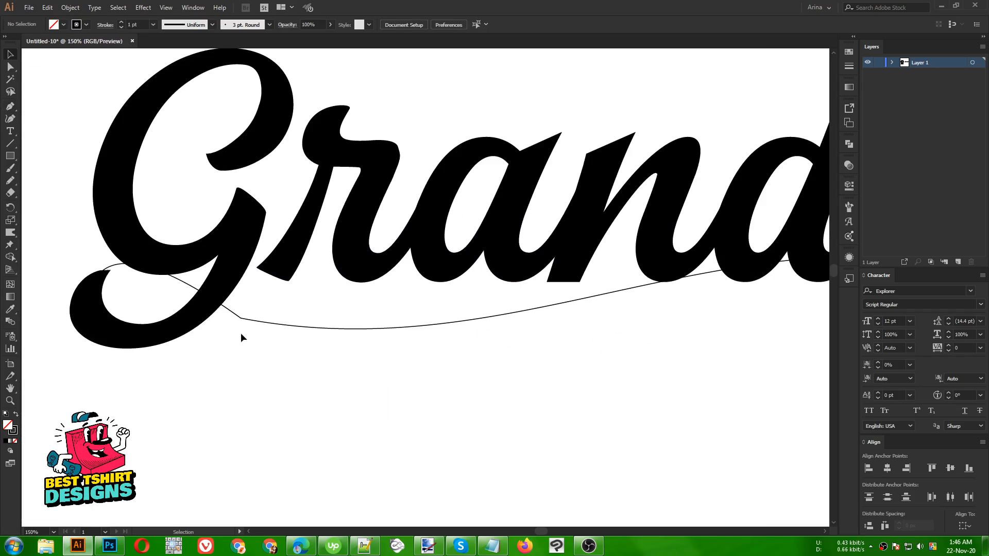
pyautogui.scroll(2, 238, 323)
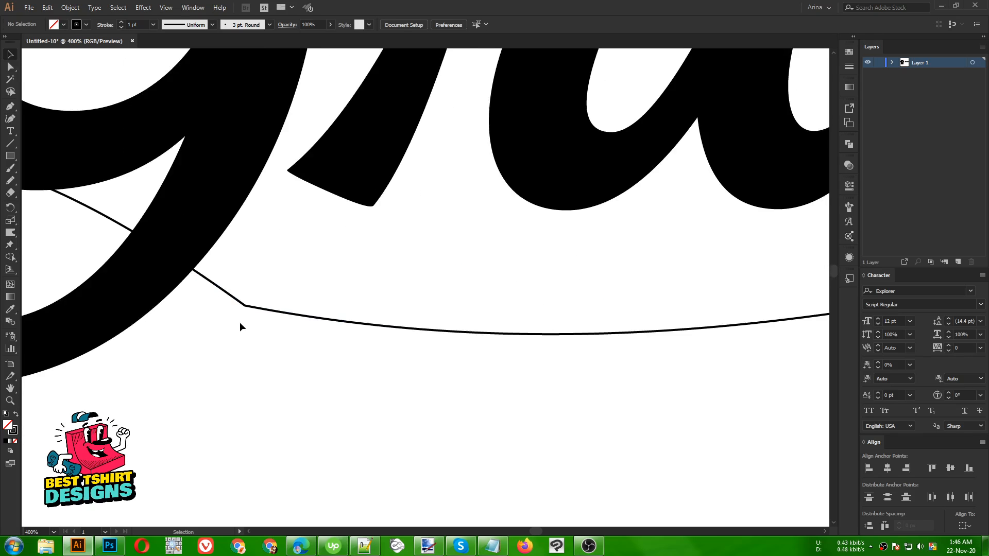
pyautogui.press('a')
pyautogui.moveTo(277, 286); pyautogui.dragTo(206, 346)
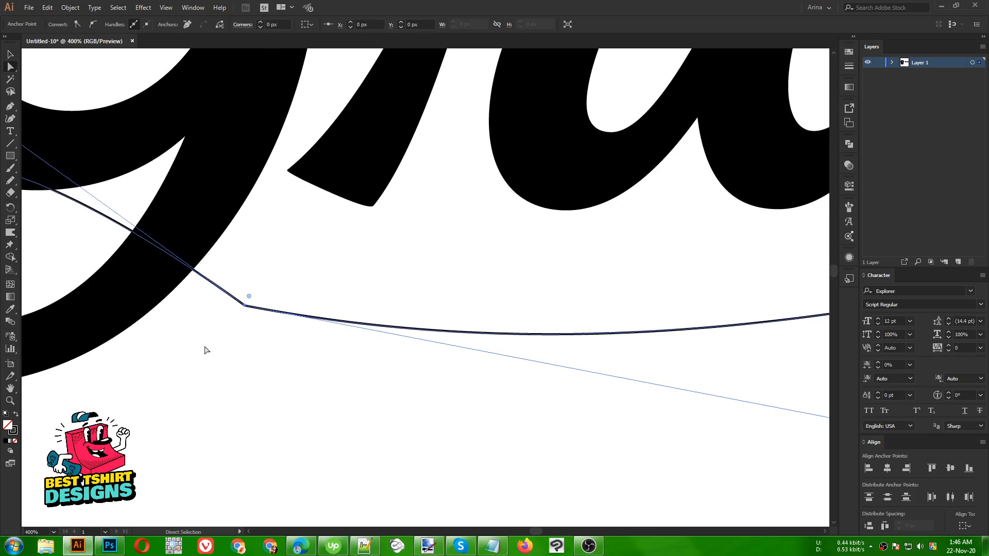
pyautogui.click(92, 24)
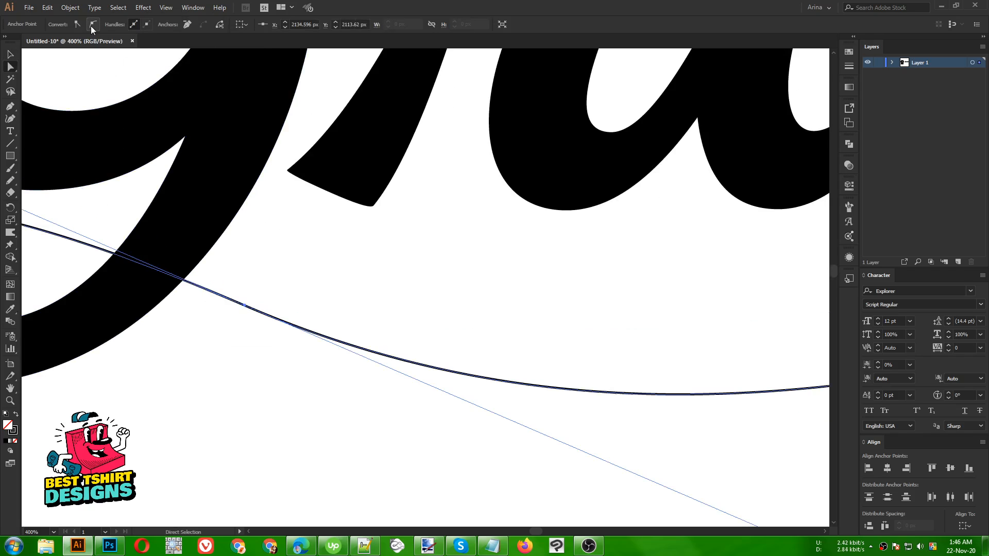
# Step: Steepen the direction handles of the smooth anchor below the G to deepen the path's wave
pyautogui.scroll(-3, 236, 213)
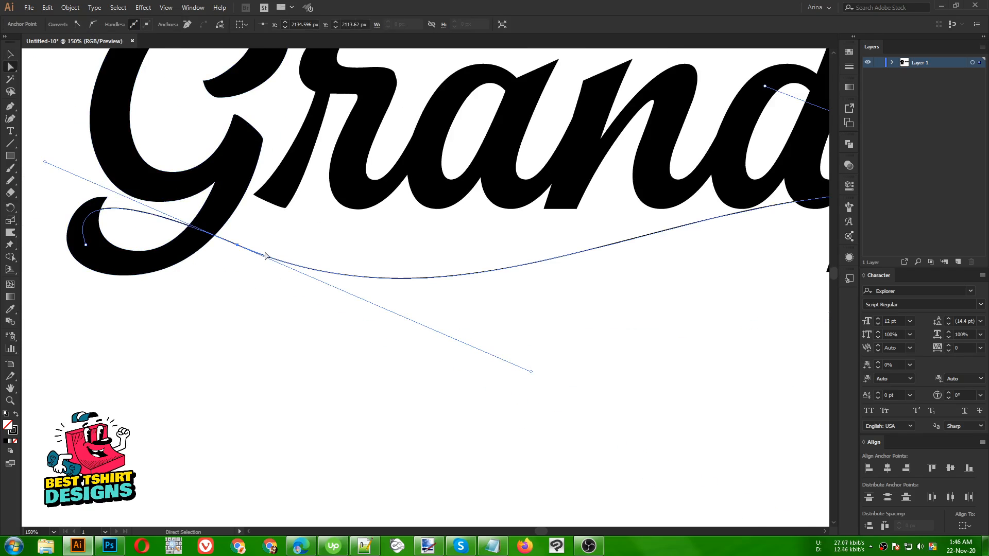
pyautogui.scroll(-1, 223, 272)
pyautogui.scroll(-1, 339, 273)
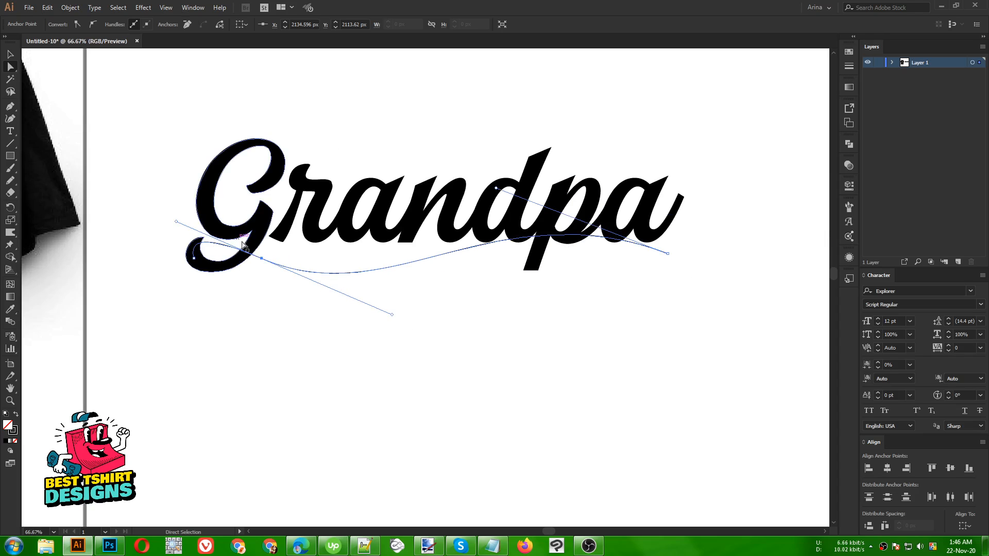
pyautogui.scroll(2, 193, 250)
pyautogui.scroll(1, 198, 252)
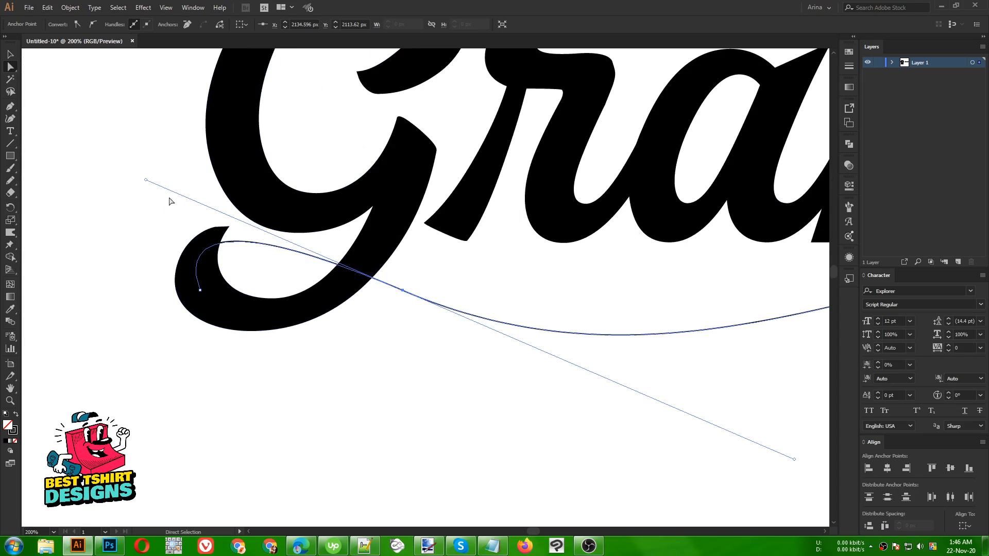
pyautogui.moveTo(145, 180); pyautogui.dragTo(159, 138)
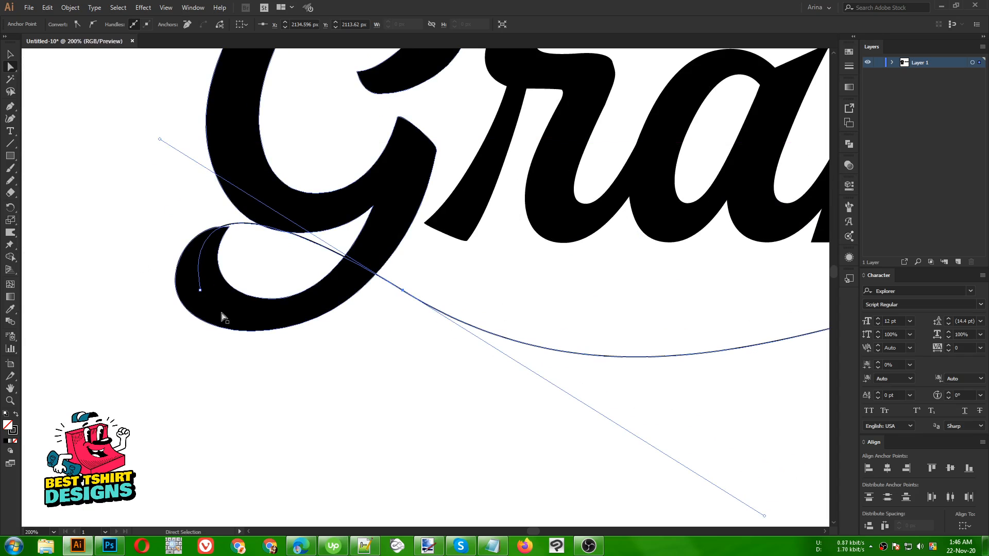
# Step: Lower the path's end anchor to about Y 2148 px and lengthen its inner handle to widen the curve beneath the word
pyautogui.keyDown('alt'); pyautogui.scroll(-3, 215, 317); pyautogui.keyUp('alt')
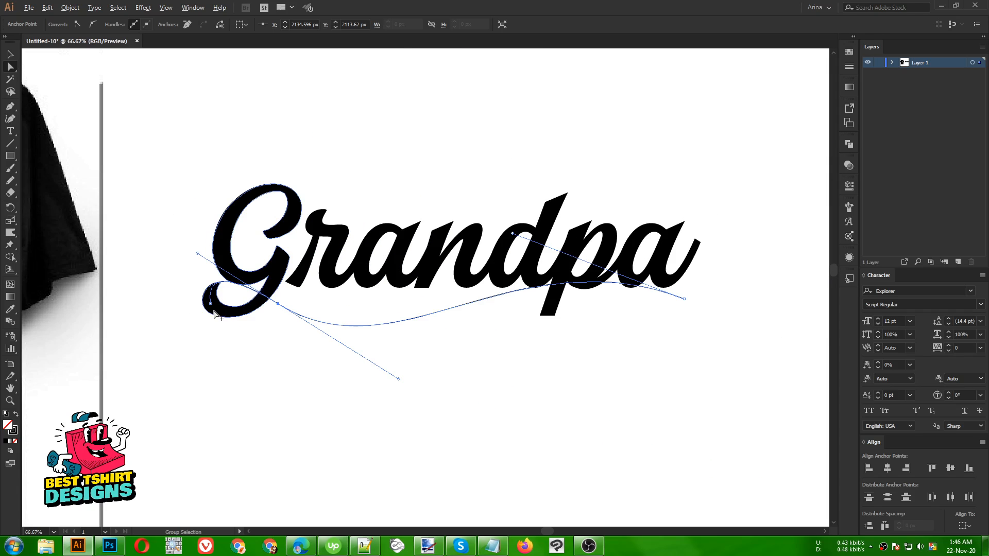
pyautogui.keyDown('alt'); pyautogui.scroll(-1, 215, 317); pyautogui.keyUp('alt')
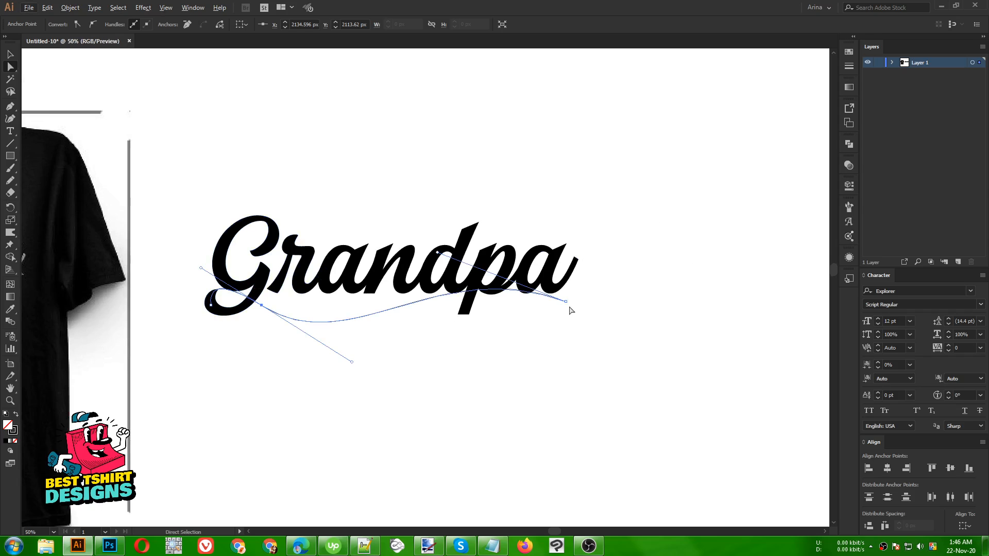
pyautogui.moveTo(568, 305); pyautogui.dragTo(567, 318)
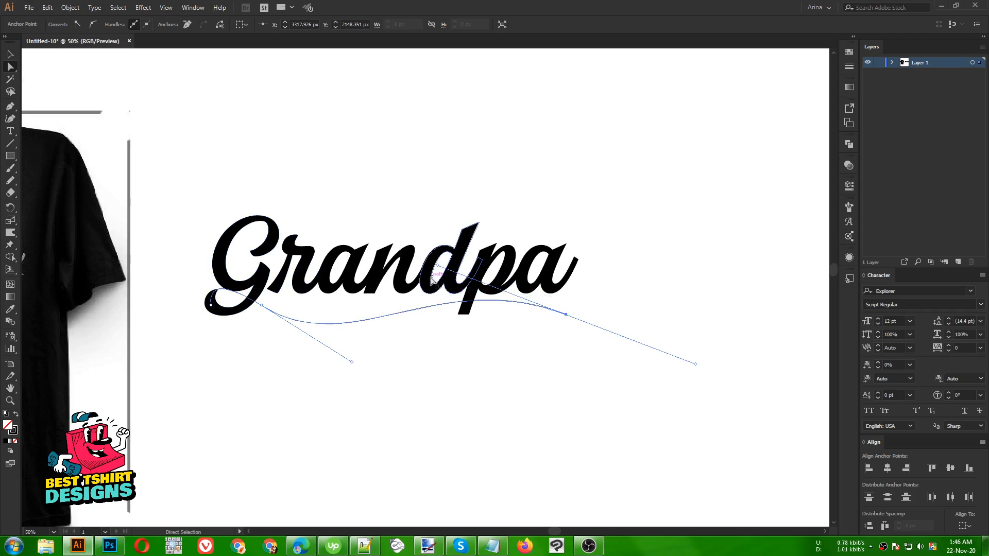
pyautogui.moveTo(437, 265); pyautogui.dragTo(357, 246)
pyautogui.press('v')
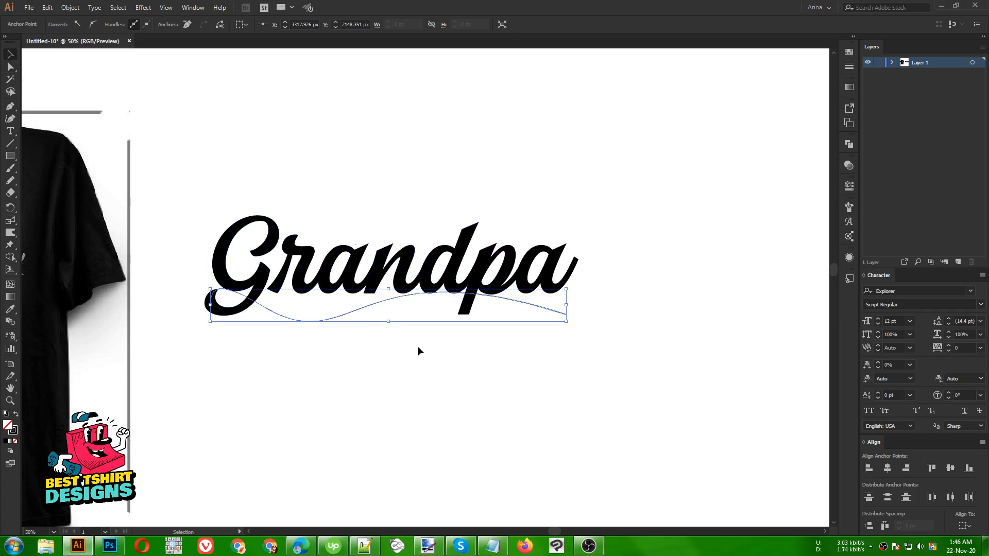
pyautogui.click(418, 346)
# Step: Compare the wavy path with the gold swoosh beneath "Grandpa" on the reference T-shirt
pyautogui.scroll(-1, 520, 359)
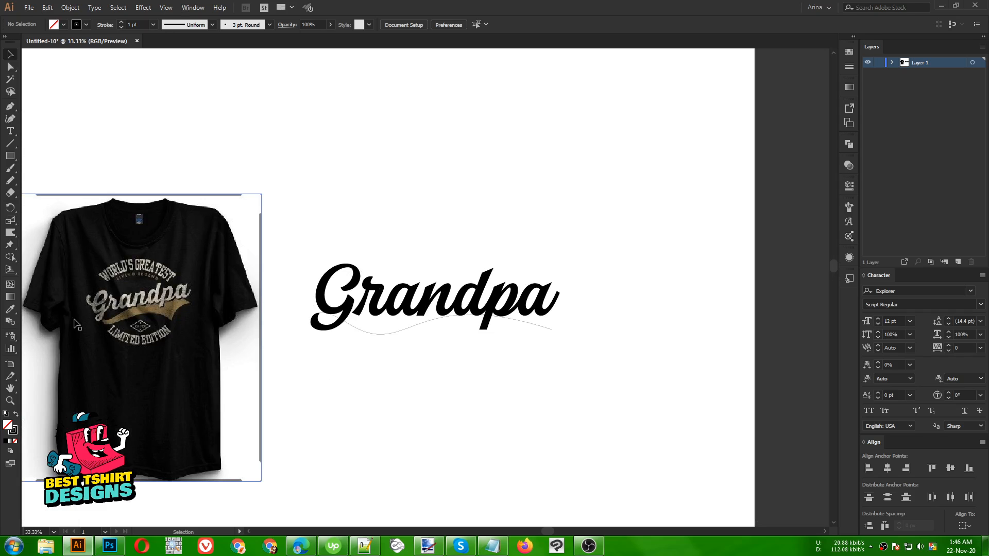
pyautogui.scroll(2, 510, 323)
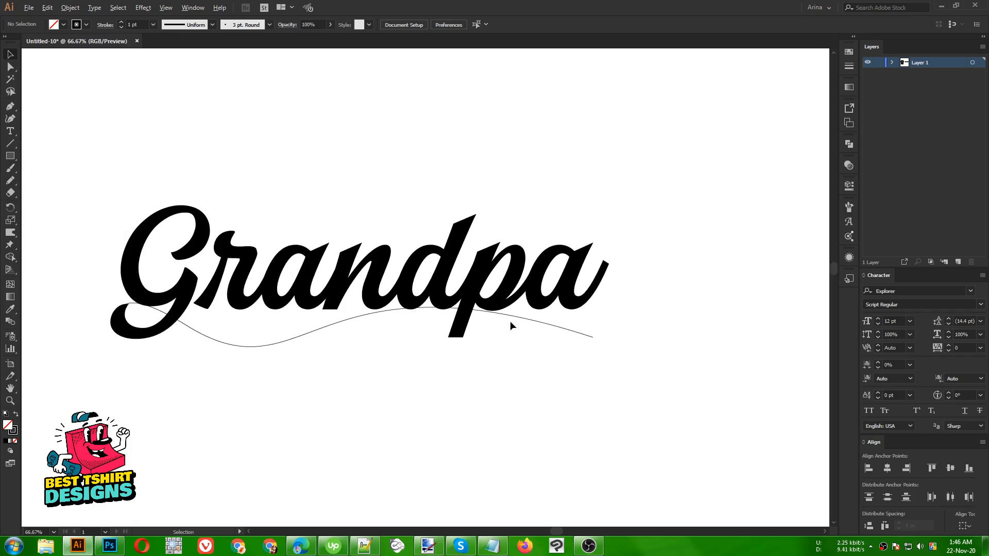
pyautogui.scroll(-3, 515, 322)
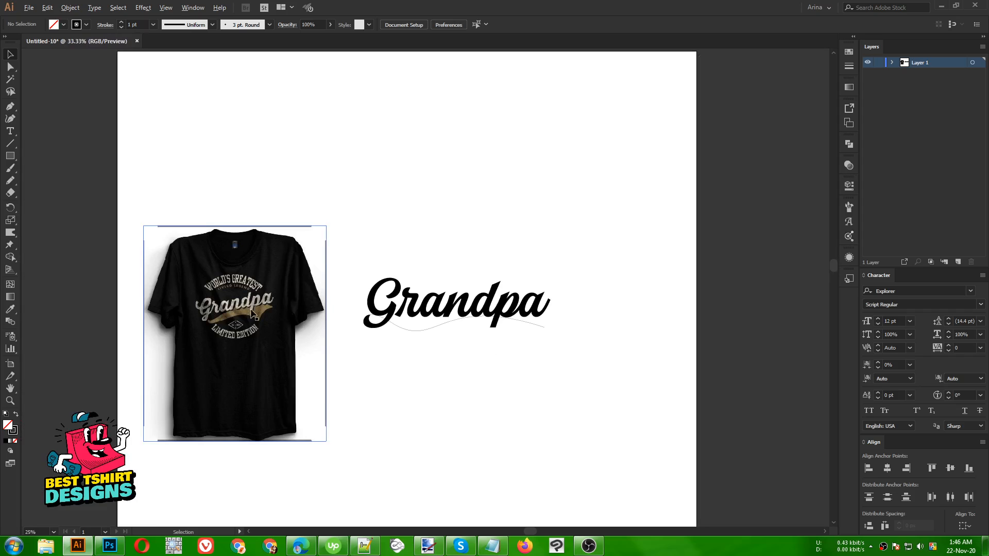
pyautogui.scroll(5, 242, 320)
pyautogui.scroll(-1, 510, 348)
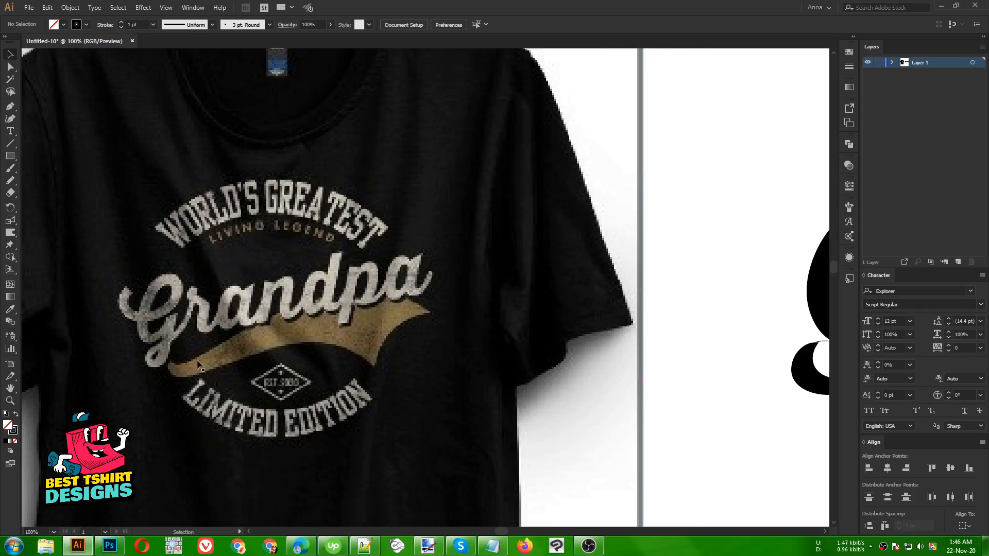
# Step: Widen the stroke at the path's end anchor below the "a" to about 102 px with the Width tool
pyautogui.scroll(-3, 144, 339)
pyautogui.scroll(-1, 145, 339)
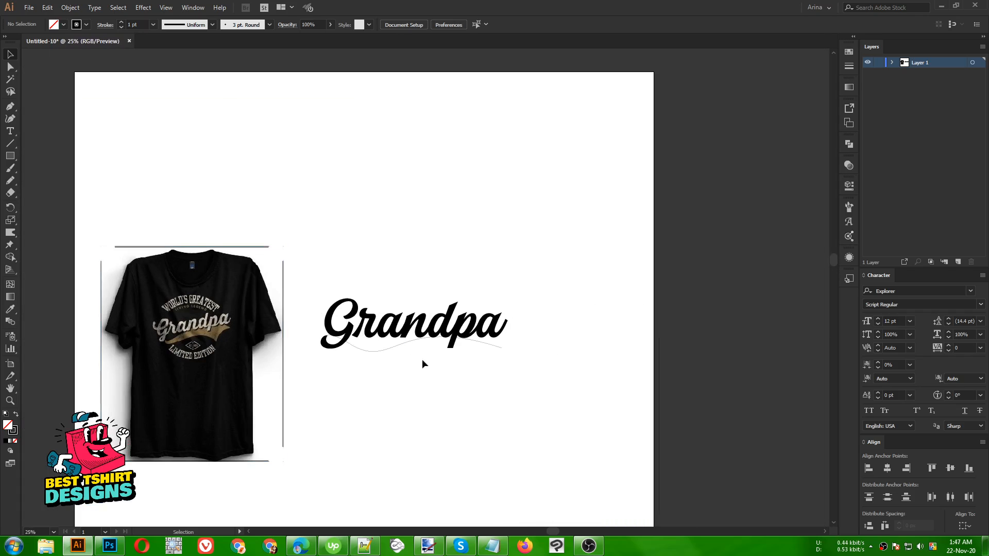
pyautogui.scroll(5, 495, 350)
pyautogui.moveTo(544, 305); pyautogui.dragTo(418, 396)
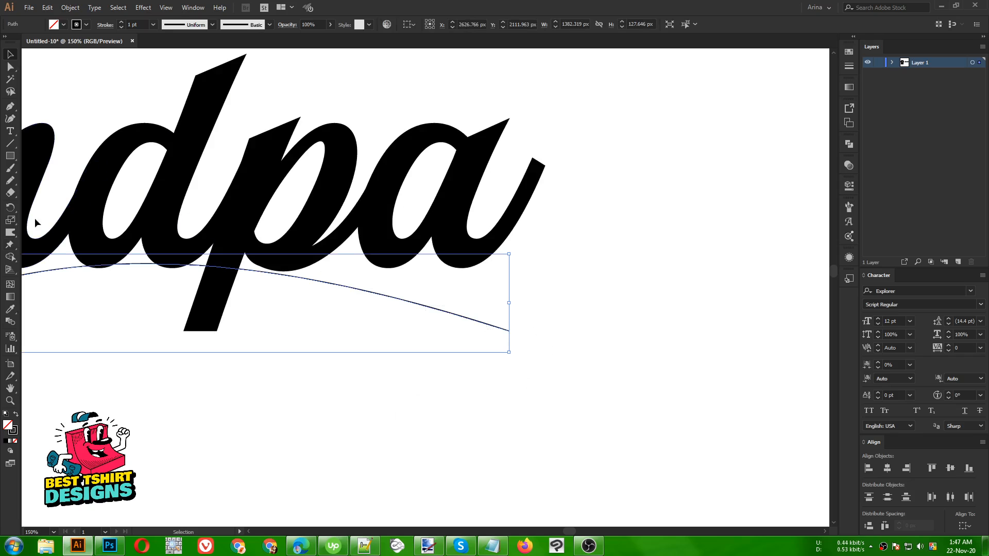
pyautogui.click(9, 251)
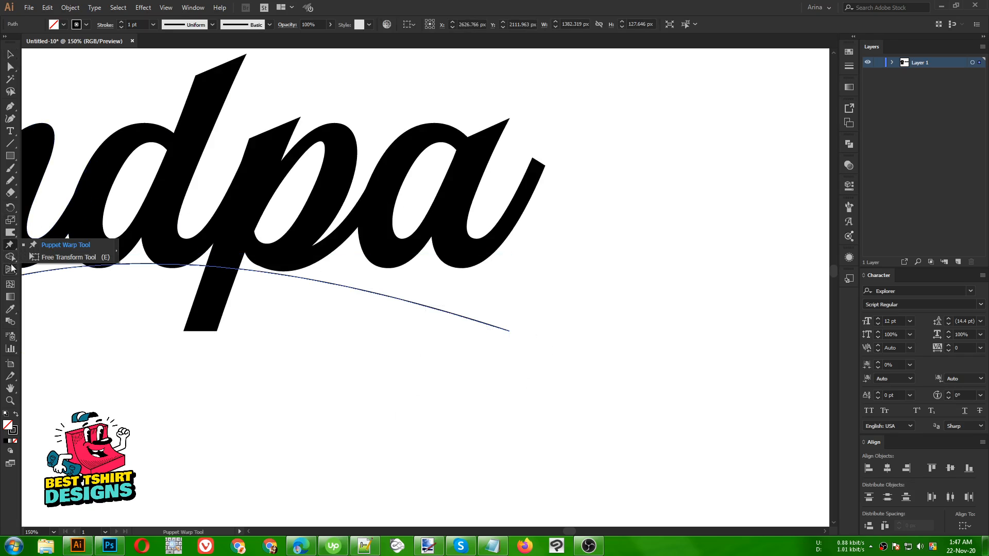
pyautogui.click(11, 225)
pyautogui.click(11, 232)
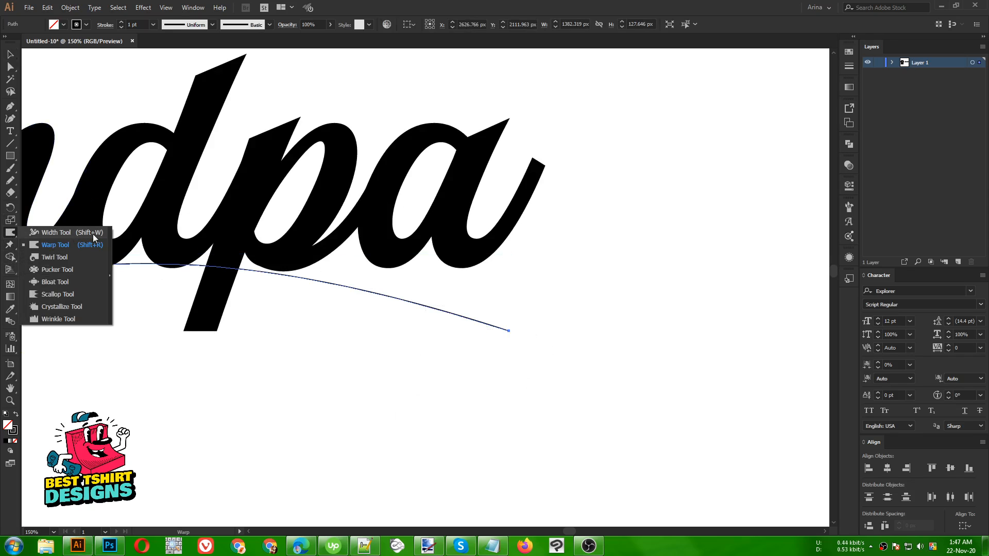
pyautogui.click(93, 233)
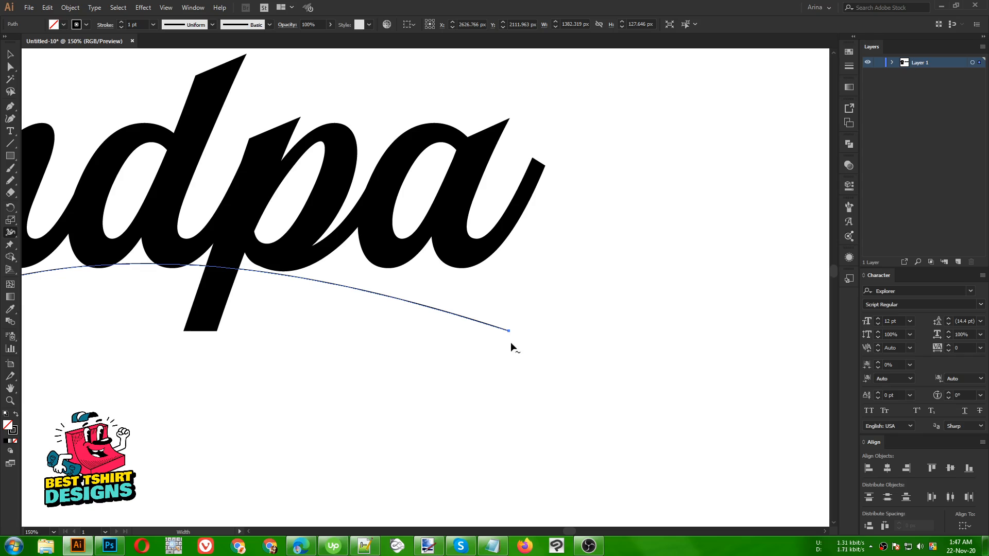
pyautogui.moveTo(509, 335); pyautogui.dragTo(508, 334)
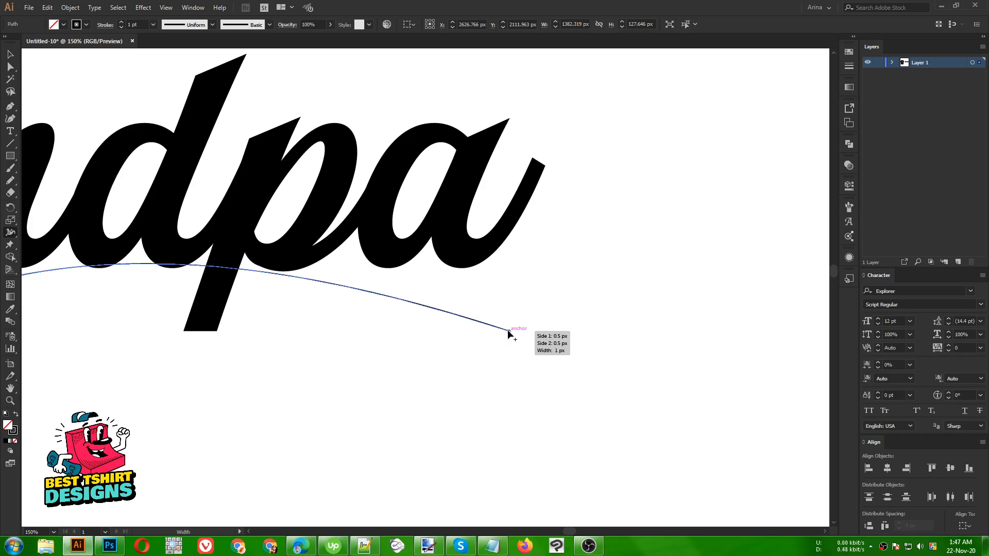
pyautogui.scroll(5, 508, 330)
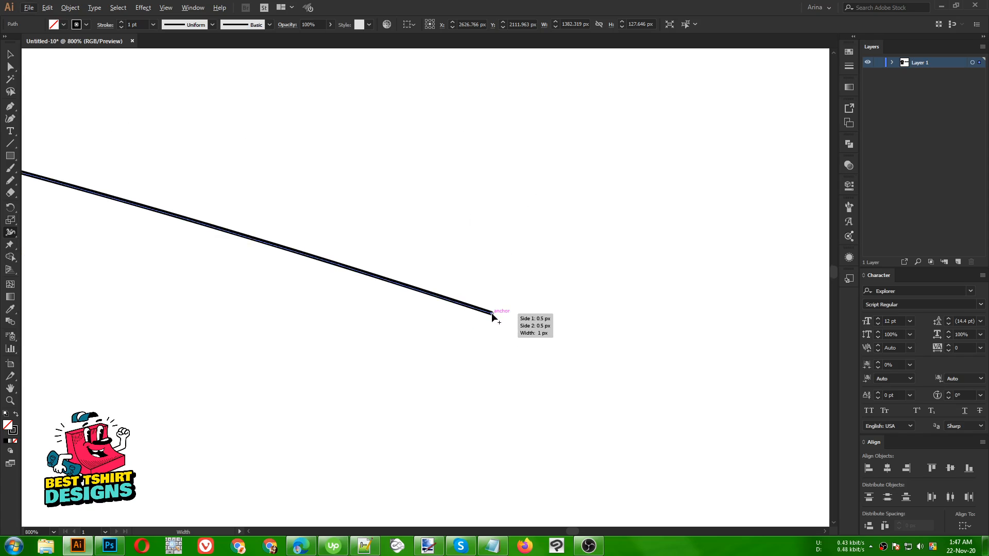
pyautogui.moveTo(490, 313); pyautogui.dragTo(404, 511)
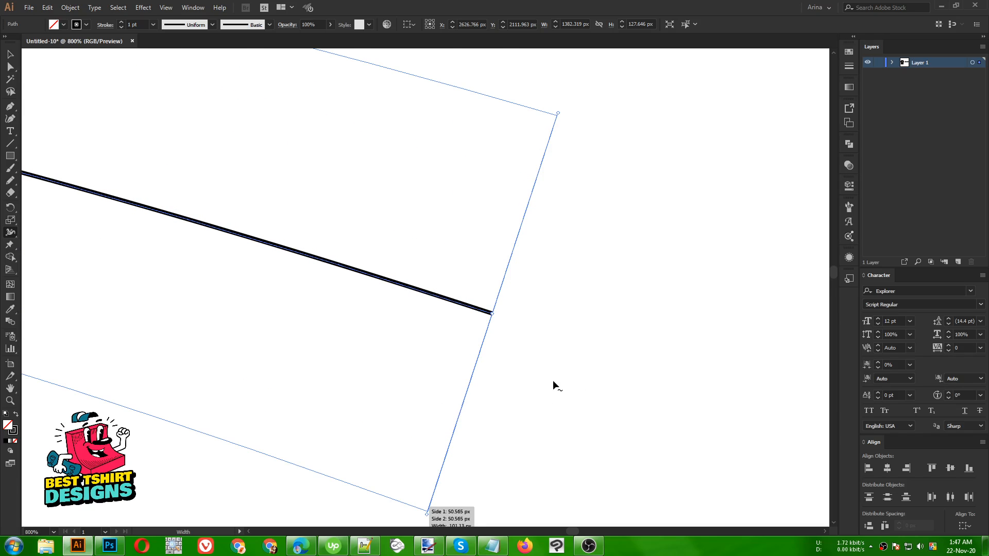
# Step: Widen the path's end further to about 289 px to form a broad, tapering swoosh
pyautogui.scroll(-2, 482, 355)
pyautogui.scroll(-5, 558, 348)
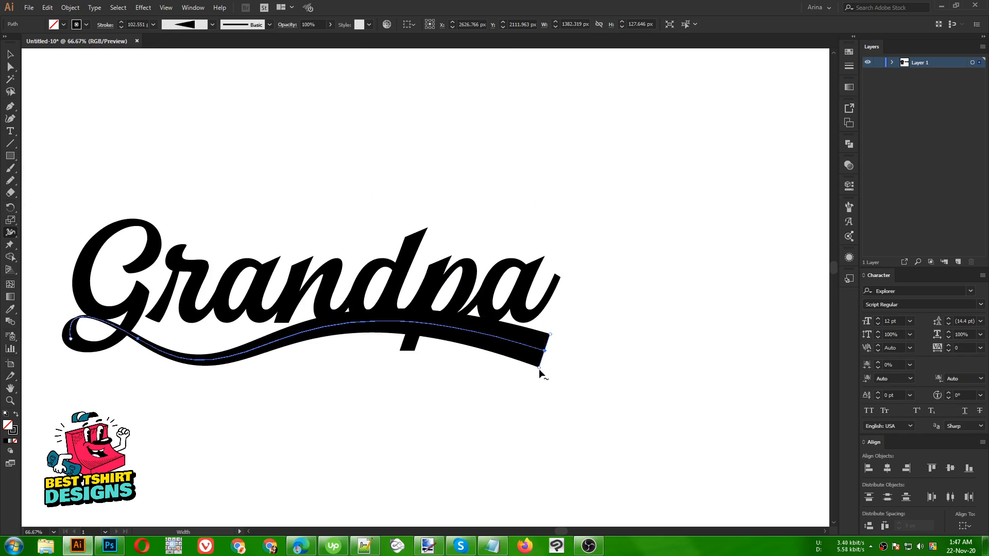
pyautogui.moveTo(539, 370)
pyautogui.moveTo(539, 369)
pyautogui.mouseDown()
pyautogui.moveTo(522, 412)
pyautogui.moveTo(532, 394)
pyautogui.moveTo(526, 399)
pyautogui.mouseUp()
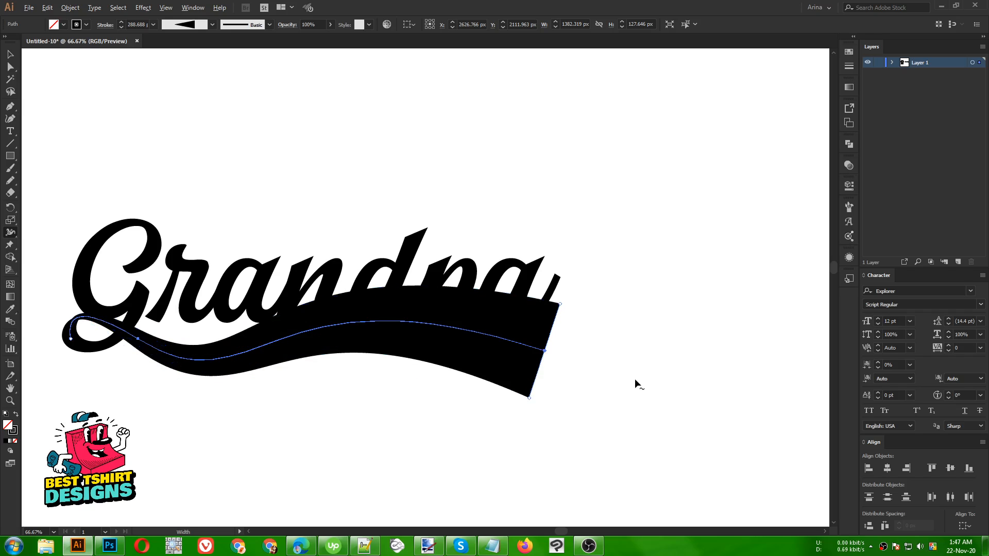
# Step: Widen the stroke slightly at the path's start anchor inside the G's lower loop
pyautogui.scroll(-1, 636, 380)
pyautogui.moveTo(212, 337); pyautogui.dragTo(216, 336)
pyautogui.scroll(5, 212, 337)
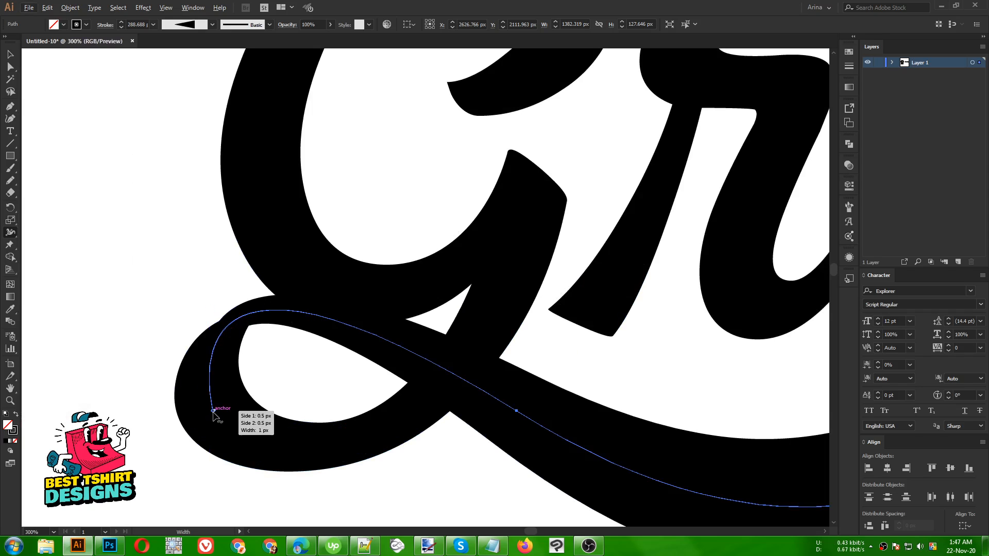
pyautogui.scroll(3, 212, 415)
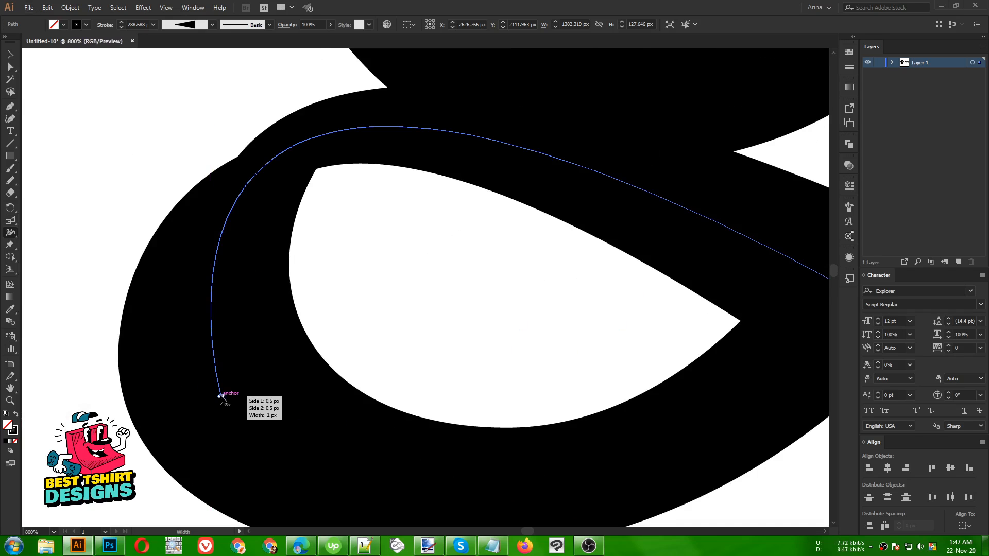
pyautogui.moveTo(221, 396); pyautogui.dragTo(227, 397)
pyautogui.moveTo(228, 396); pyautogui.dragTo(227, 400)
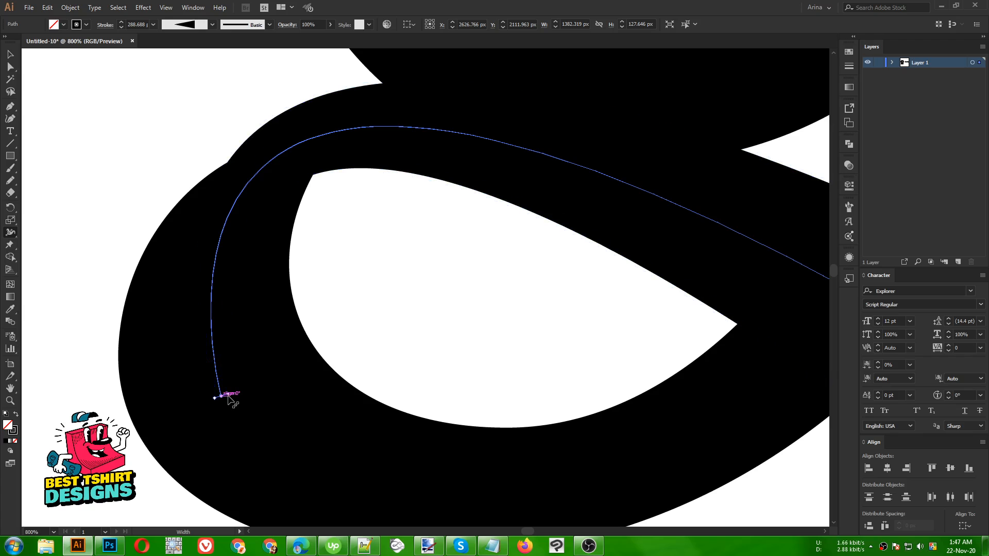
pyautogui.scroll(-3, 184, 330)
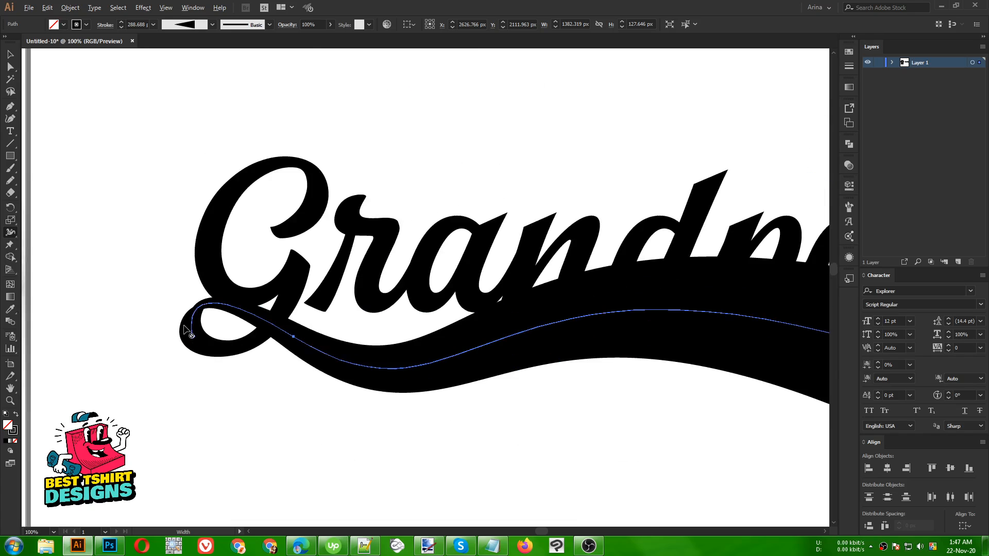
# Step: Convert the variable-width swoosh stroke into a filled shape with Expand Appearance
pyautogui.press('v')
pyautogui.click(345, 392)
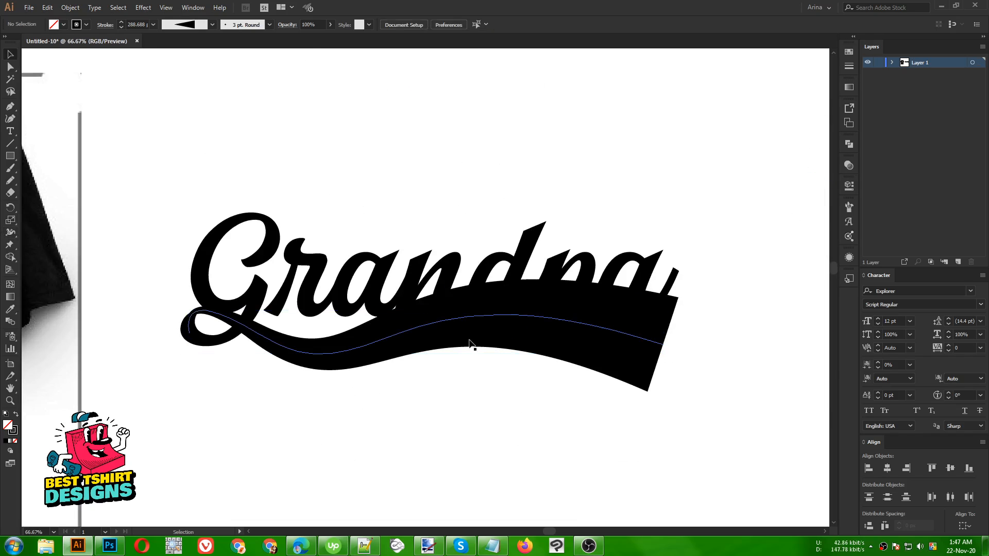
pyautogui.click(402, 338)
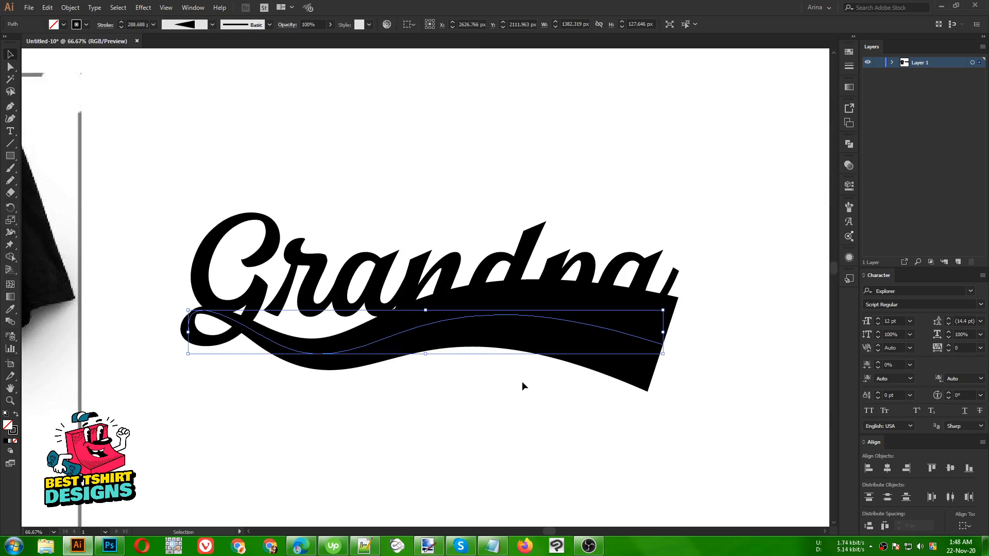
pyautogui.click(72, 9)
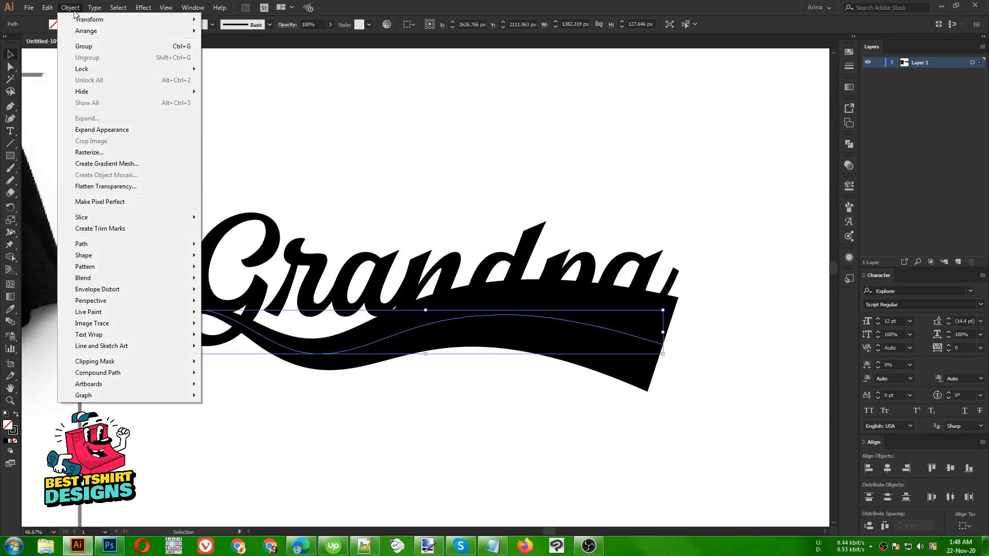
pyautogui.click(83, 127)
pyautogui.click(425, 148)
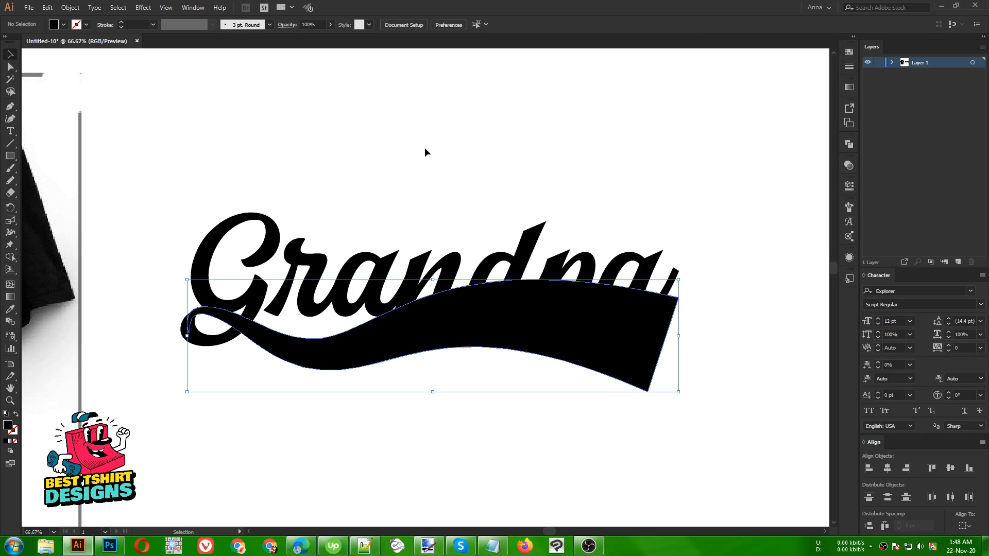
# Step: Draw a closed black patch with the Pen tool over the notch where the swoosh meets the outer edge of the G's loop
pyautogui.scroll(7, 190, 319)
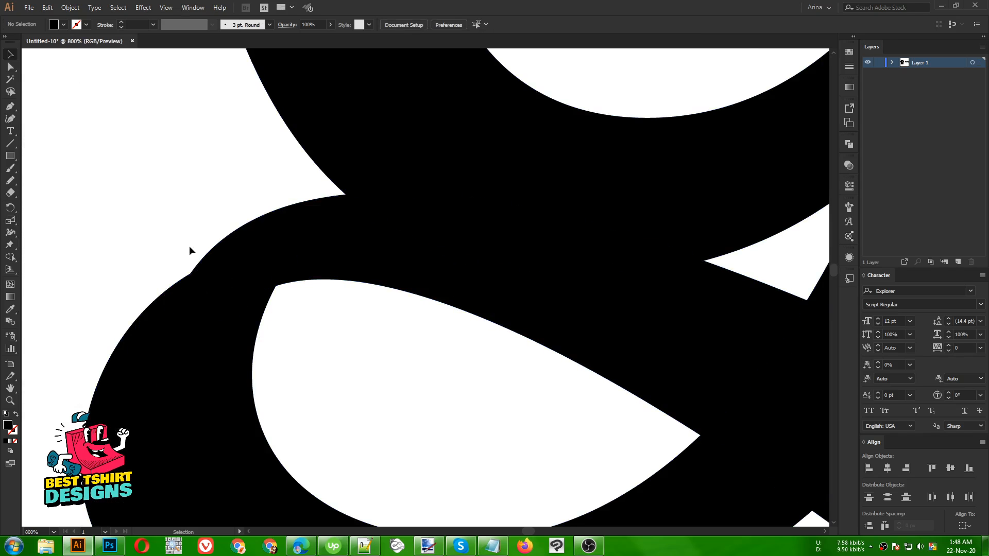
pyautogui.click(10, 108)
pyautogui.click(95, 391)
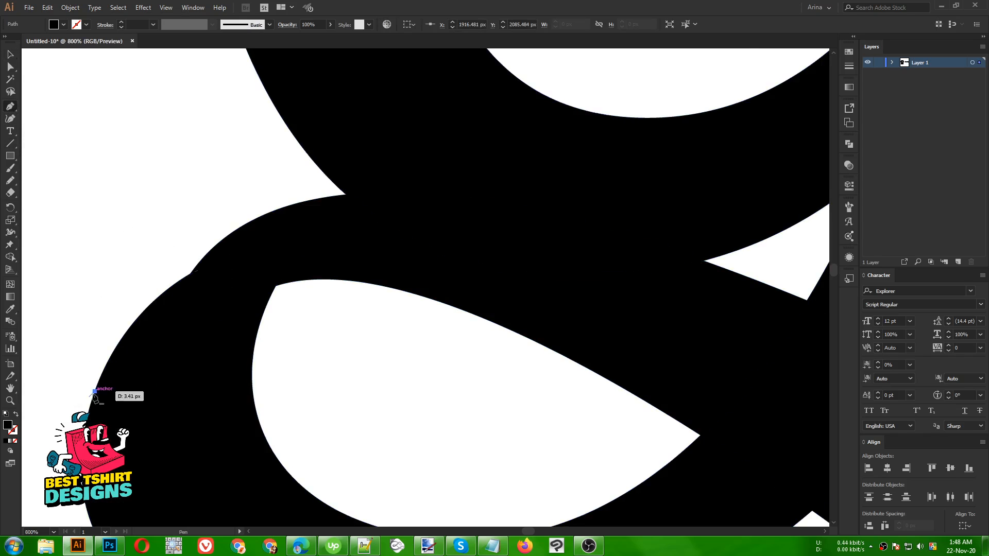
pyautogui.moveTo(297, 203); pyautogui.dragTo(456, 162)
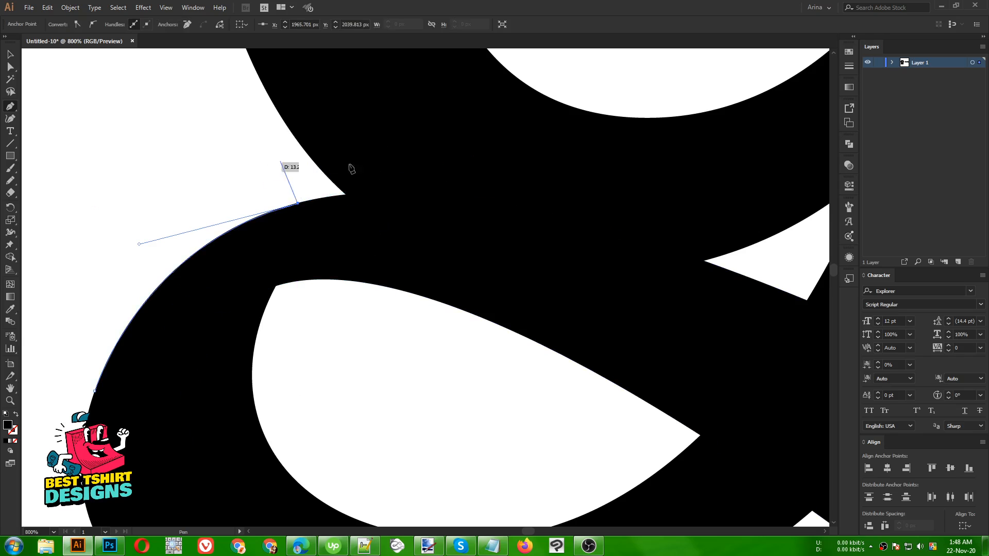
pyautogui.moveTo(298, 204); pyautogui.dragTo(279, 253)
pyautogui.click(170, 395)
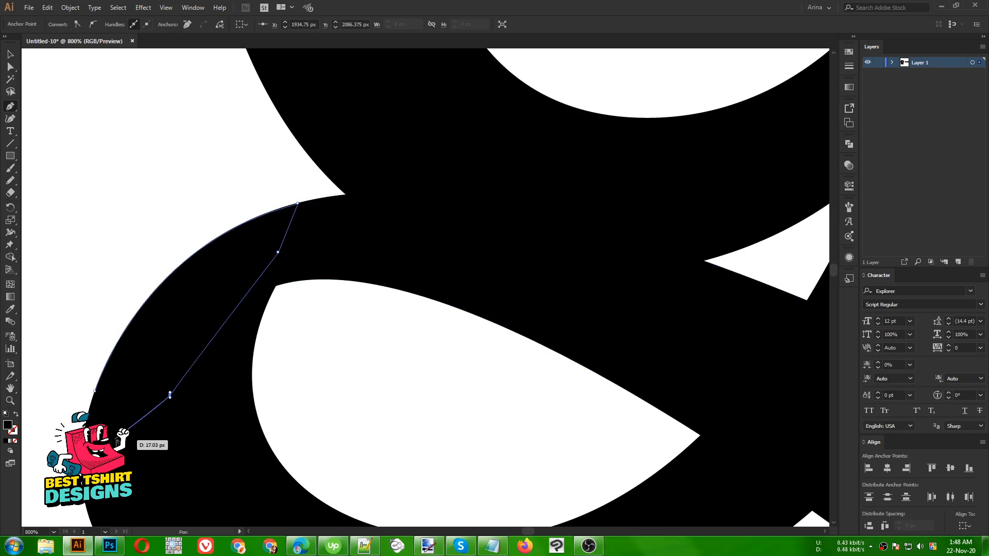
pyautogui.click(94, 392)
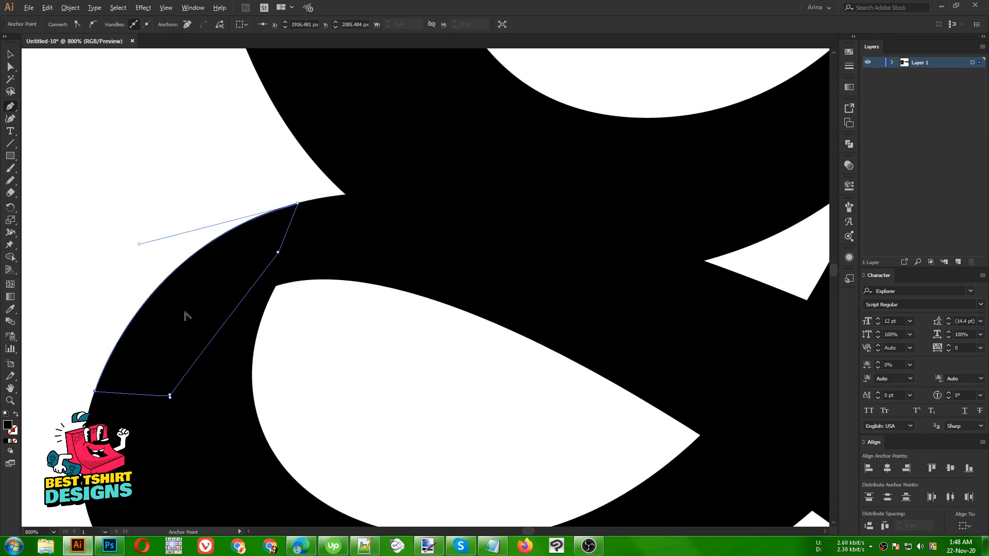
pyautogui.scroll(-3, 204, 310)
pyautogui.press('v')
pyautogui.scroll(-3, 156, 224)
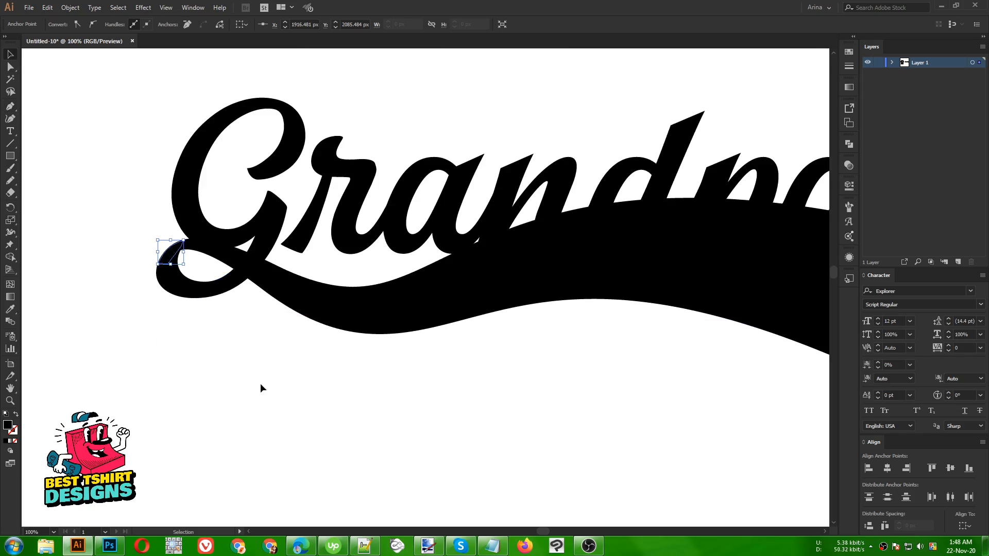
pyautogui.click(186, 340)
pyautogui.scroll(-1, 156, 315)
pyautogui.scroll(3, 155, 291)
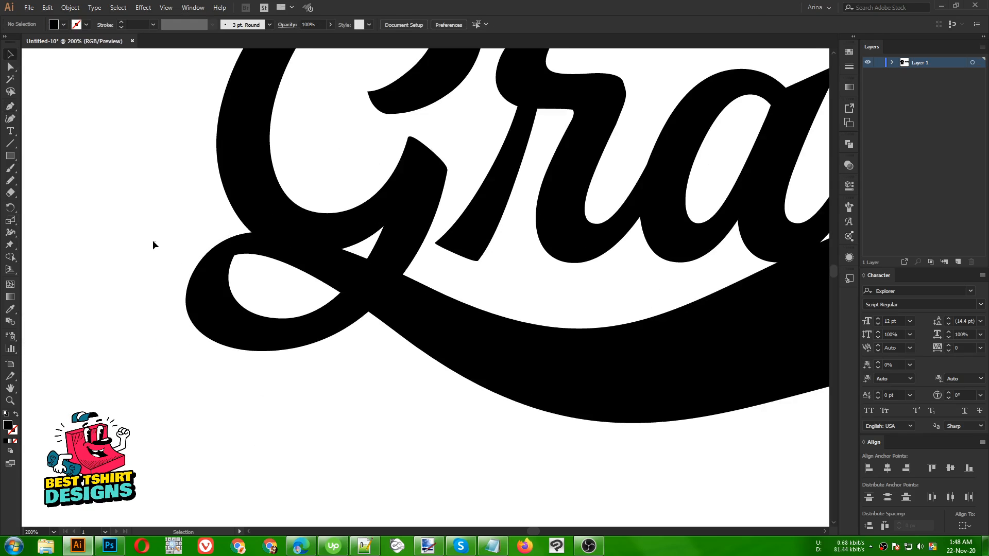
pyautogui.moveTo(155, 244); pyautogui.dragTo(249, 291)
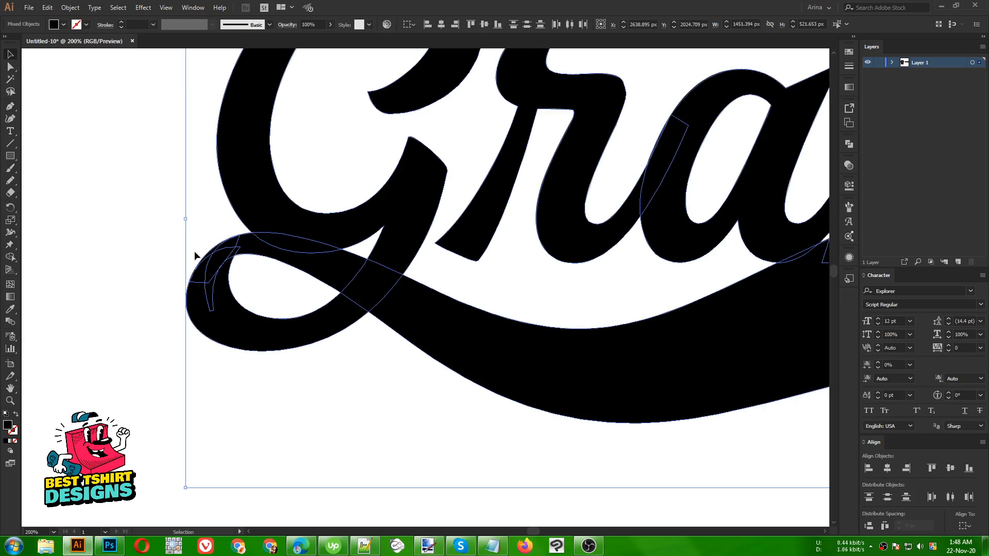
pyautogui.scroll(-2, 183, 281)
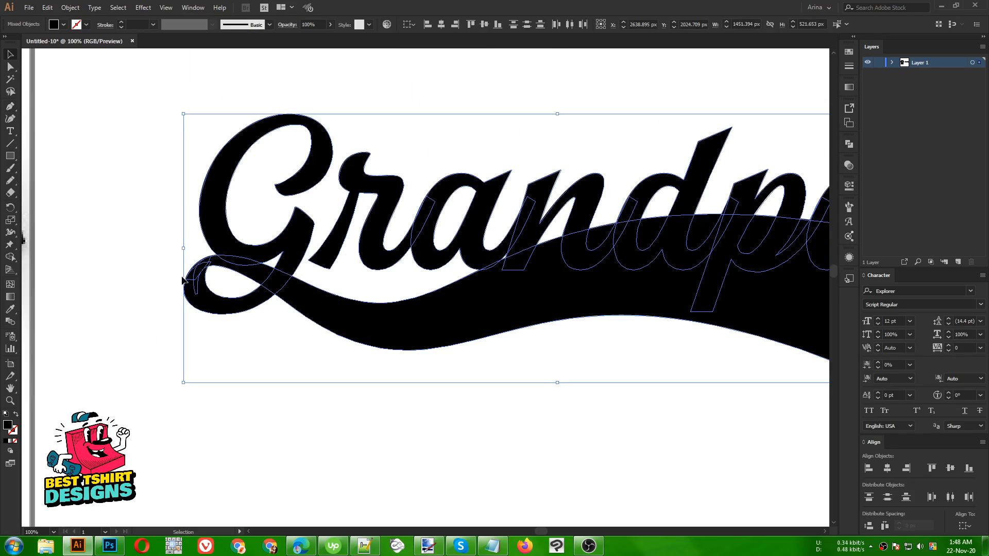
pyautogui.keyDown('shift'); pyautogui.click(298, 246); pyautogui.keyUp('shift')
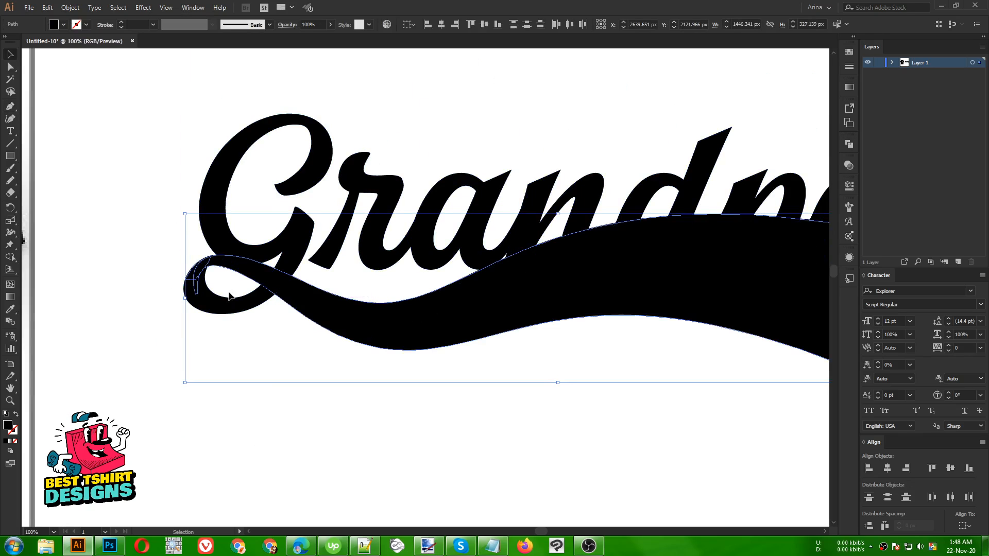
pyautogui.click(270, 341)
# Step: Select the swoosh and adjust the Eraser to a large round brush that spans most of the swoosh's wide end
pyautogui.scroll(-2, 144, 292)
pyautogui.scroll(-2, 462, 348)
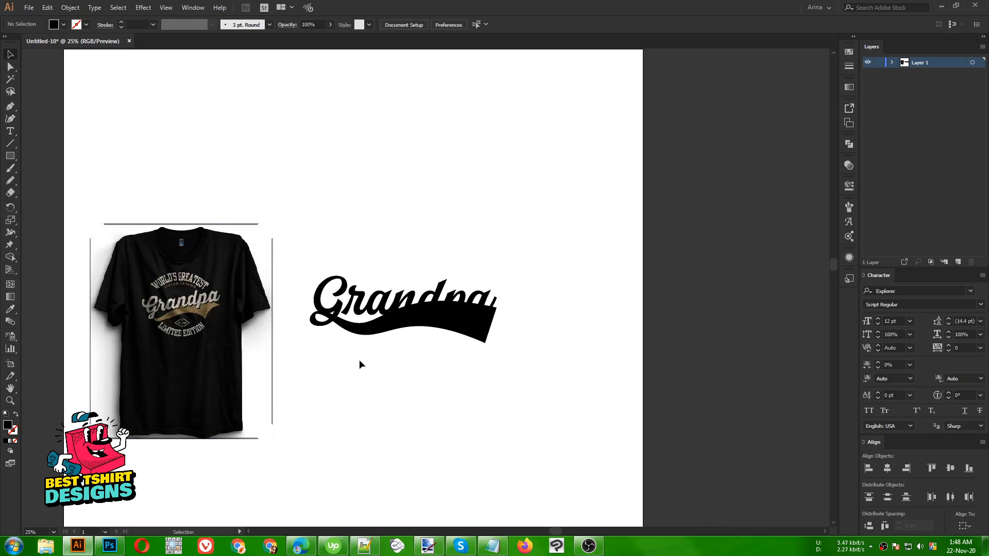
pyautogui.scroll(3, 521, 345)
pyautogui.click(429, 305)
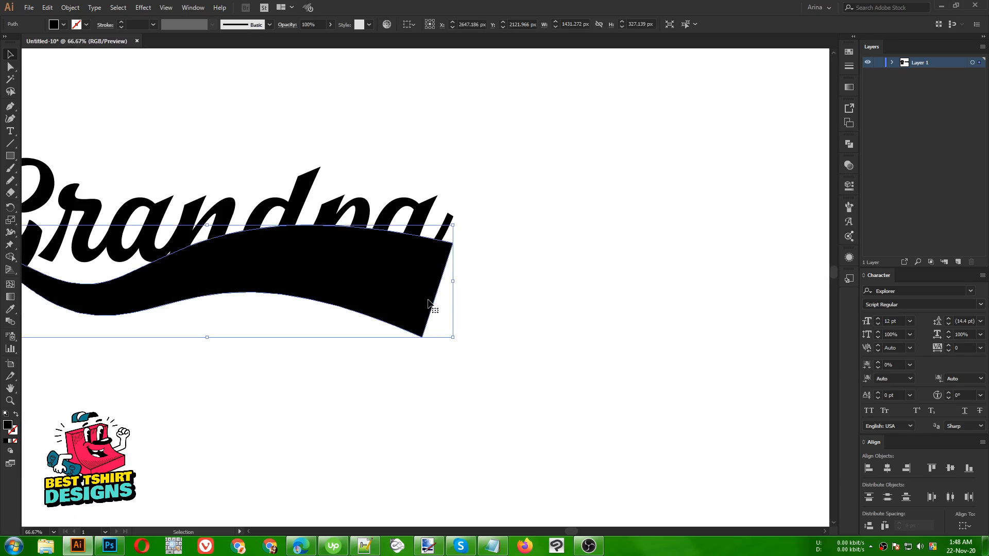
pyautogui.hotkey('shift', 'e')
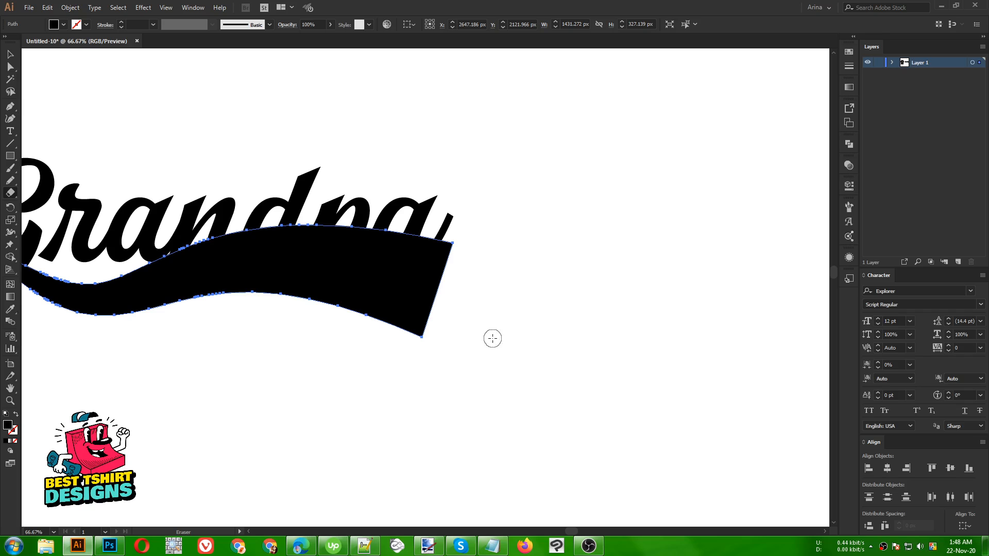
pyautogui.press(']')
pyautogui.press(']')
pyautogui.press(']')
pyautogui.press(']')
pyautogui.press(']')
pyautogui.press(']')
pyautogui.press(']')
pyautogui.press(']')
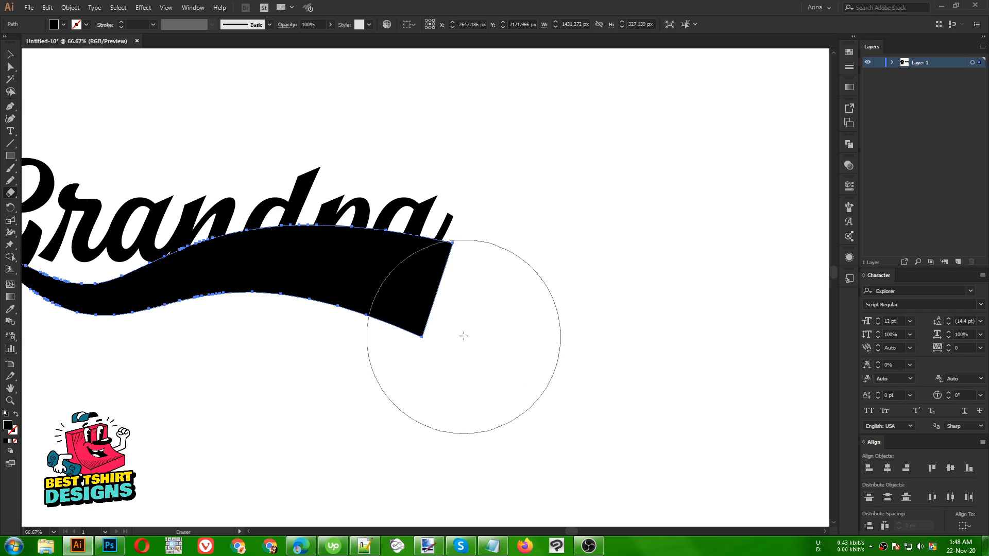
pyautogui.press(']')
pyautogui.press(']')
pyautogui.press('[')
pyautogui.press('[')
pyautogui.press('[')
pyautogui.press('[')
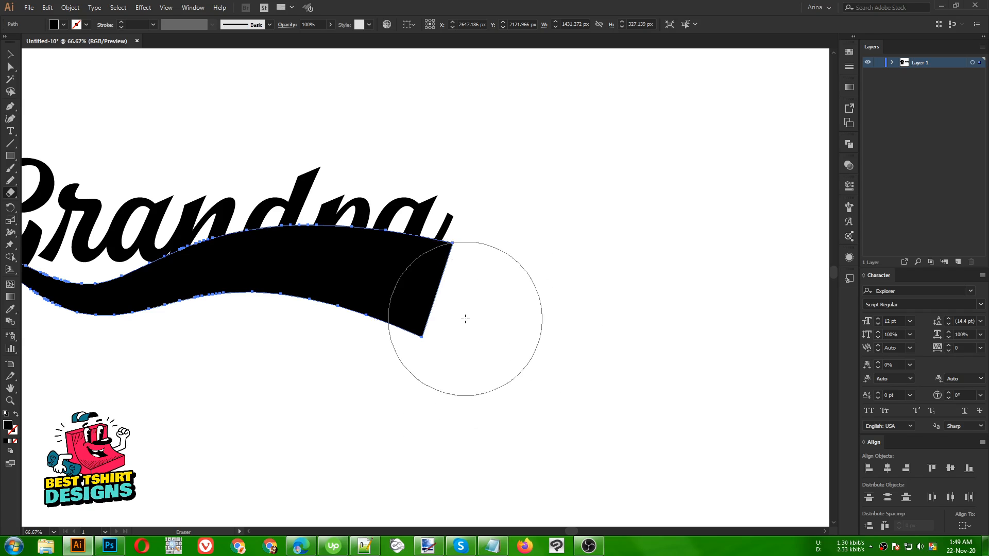
pyautogui.press('[')
pyautogui.press('[')
# Step: Extend the upper corner of the swoosh's wide end outward past the final a, forming a slanted point
pyautogui.scroll(-2, 573, 317)
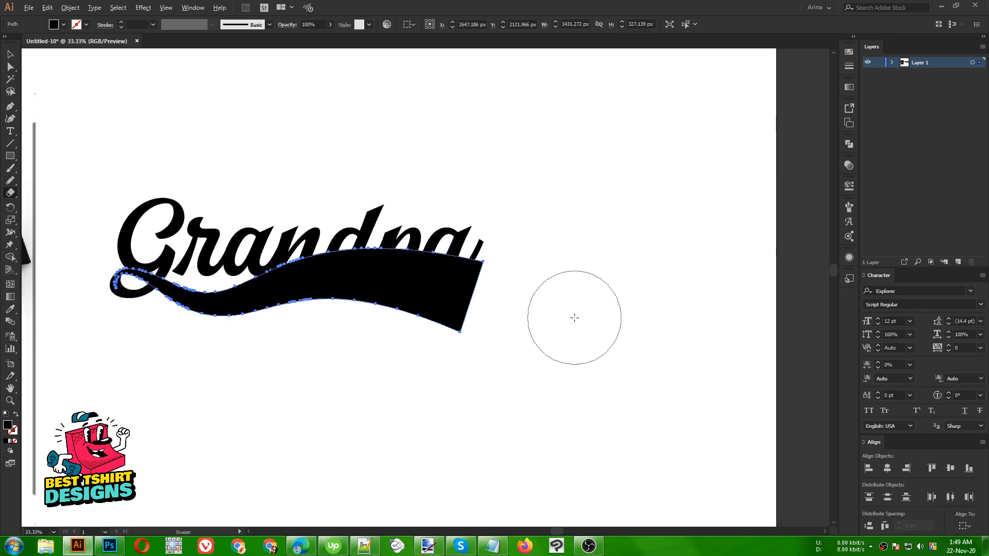
pyautogui.scroll(-1, 574, 318)
pyautogui.scroll(2, 242, 304)
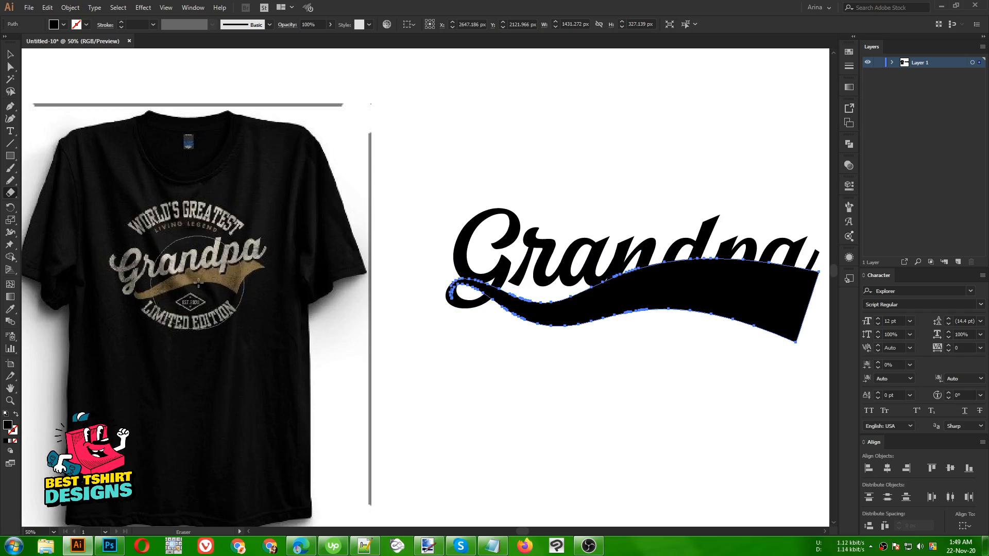
pyautogui.scroll(-2, 180, 309)
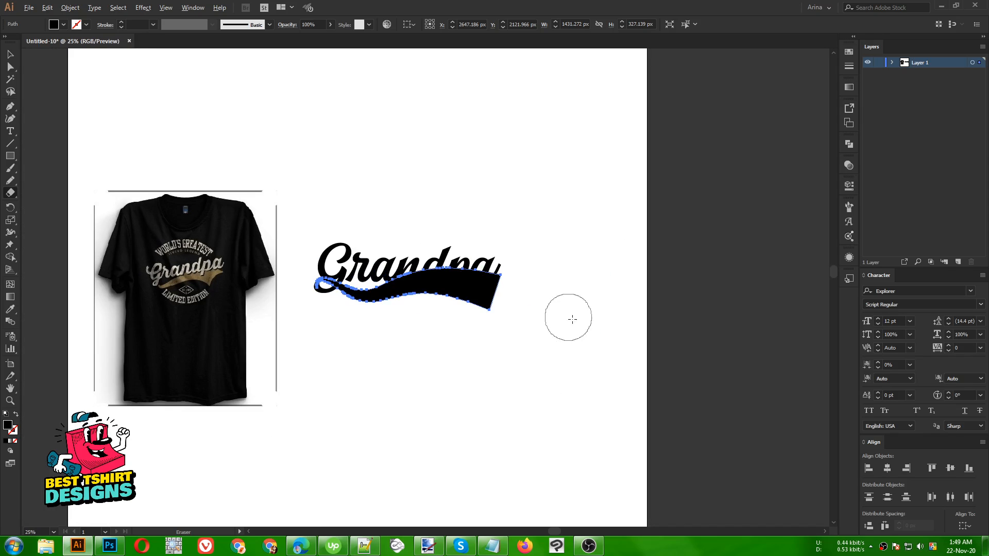
pyautogui.scroll(3, 572, 320)
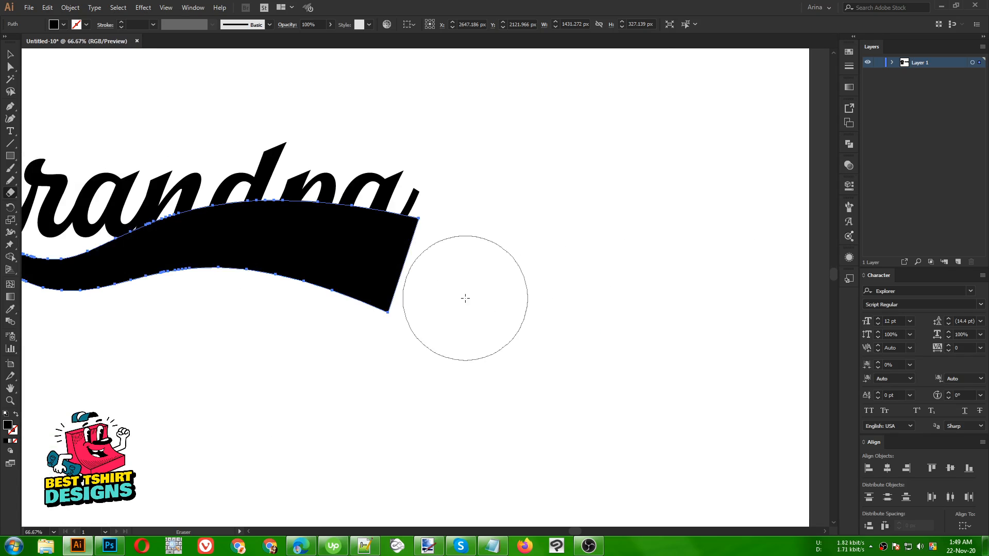
pyautogui.press('a')
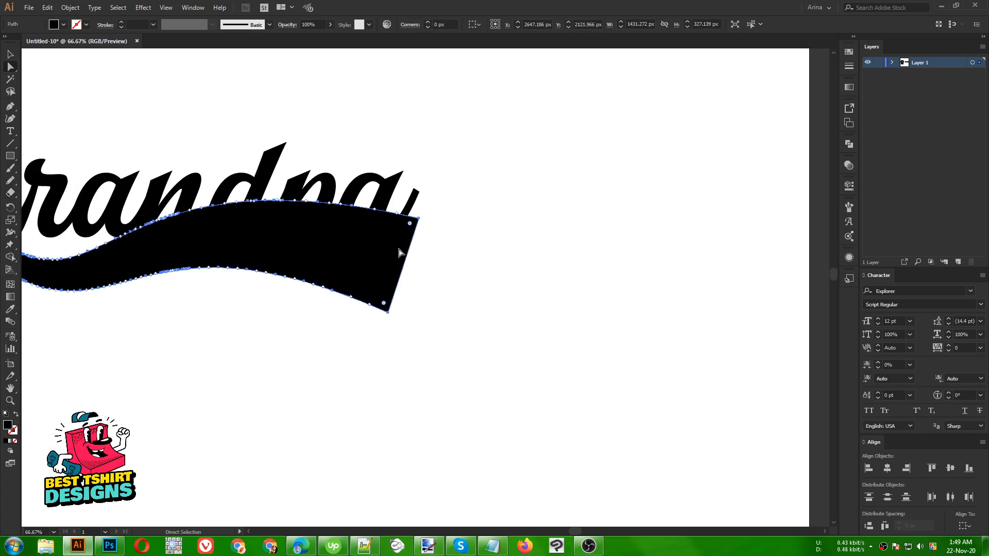
pyautogui.moveTo(419, 219); pyautogui.dragTo(482, 232)
pyautogui.press('v')
pyautogui.click(445, 305)
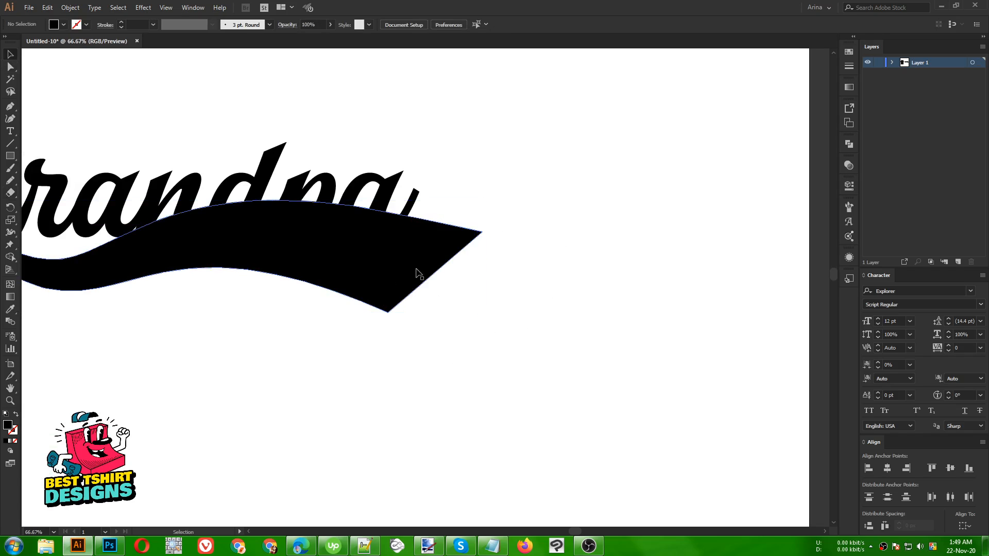
# Step: Enlarge the Eraser brush and cut a concave curve out of the swoosh's slanted end
pyautogui.click(416, 270)
pyautogui.hotkey('shift', 'e')
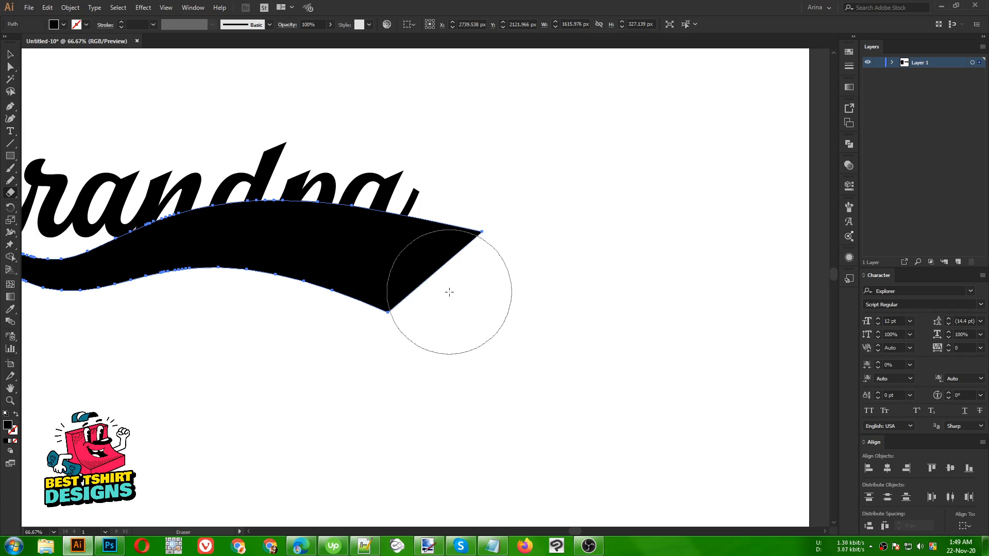
pyautogui.press(']')
pyautogui.press(']')
pyautogui.press(']')
pyautogui.press(']')
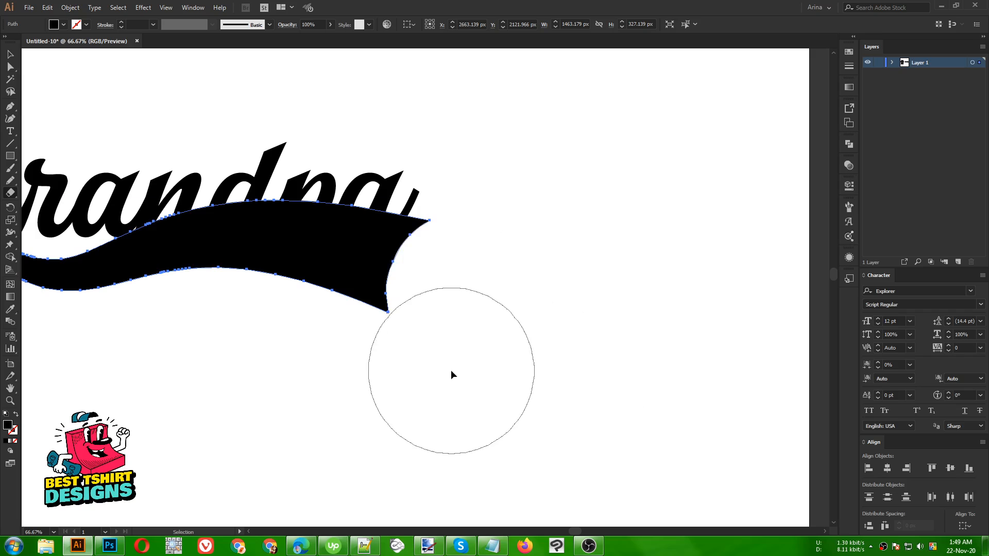
pyautogui.click(451, 307)
pyautogui.press('v')
pyautogui.click(482, 383)
# Step: Compare the swoosh with the reference T-shirt and ungroup the "Grandpa" lettering into separate letters
pyautogui.scroll(-2, 482, 382)
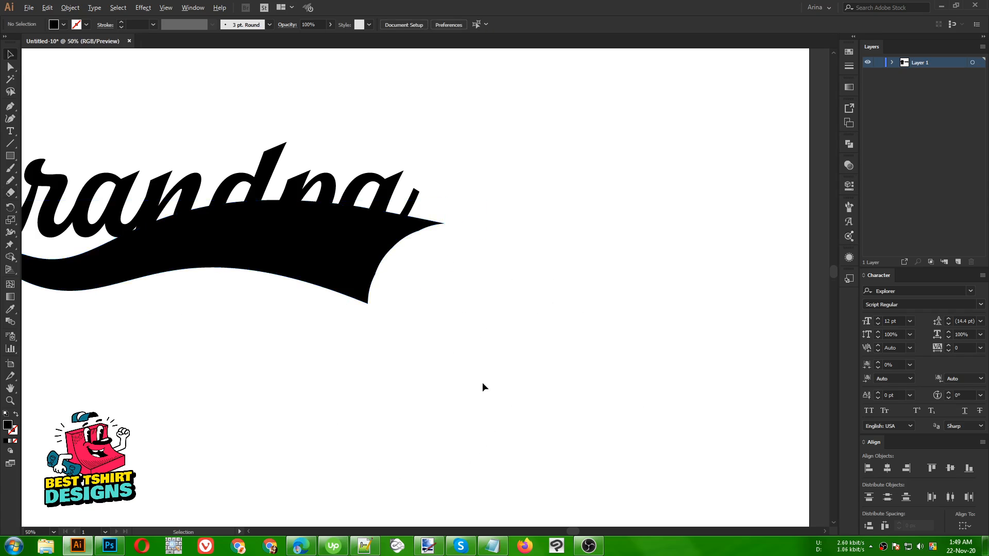
pyautogui.scroll(-1, 515, 333)
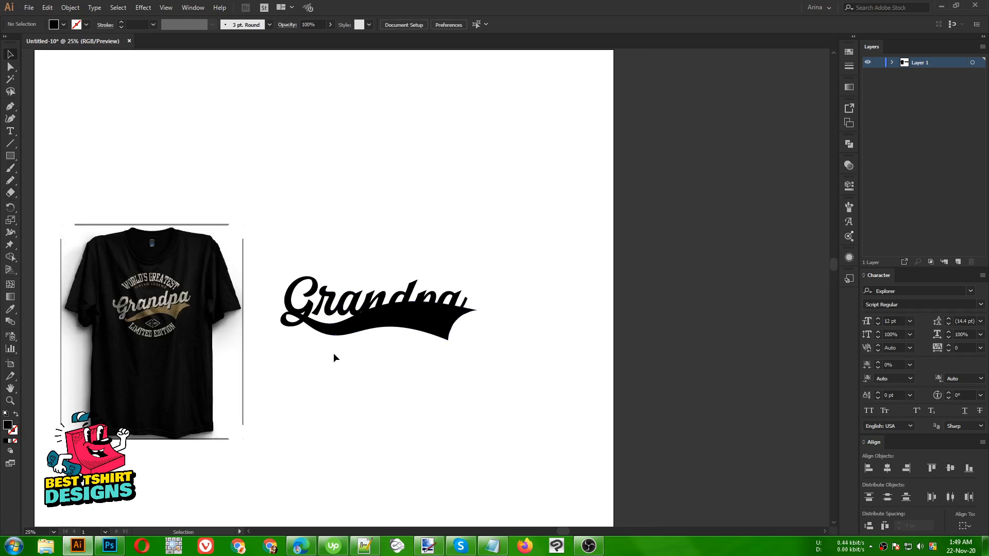
pyautogui.scroll(3, 158, 312)
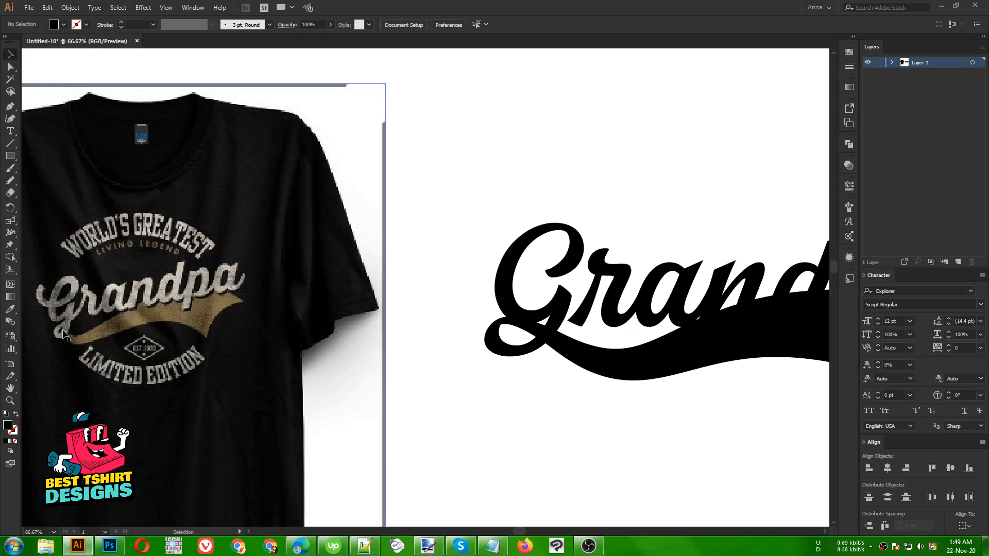
pyautogui.scroll(-2, 175, 322)
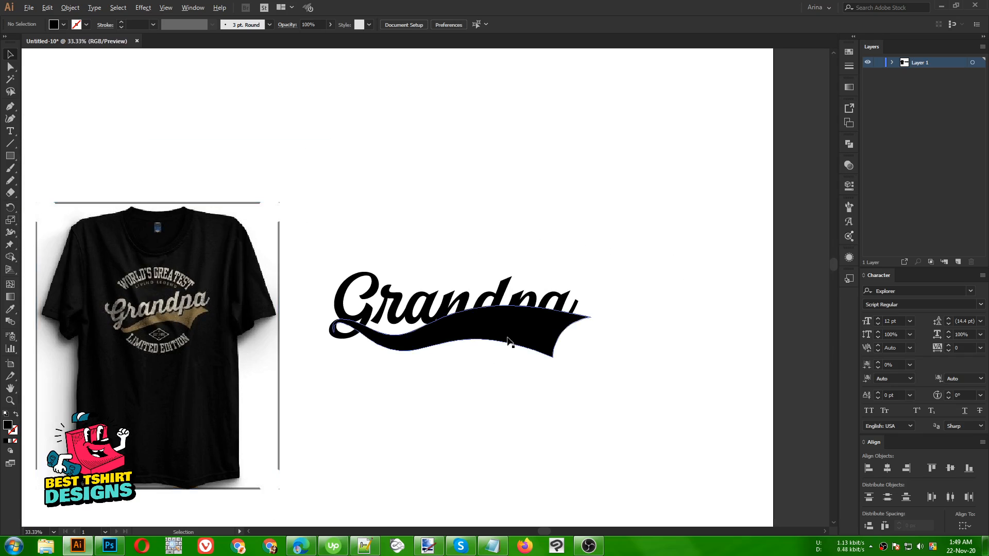
pyautogui.scroll(2, 509, 343)
pyautogui.scroll(3, 211, 310)
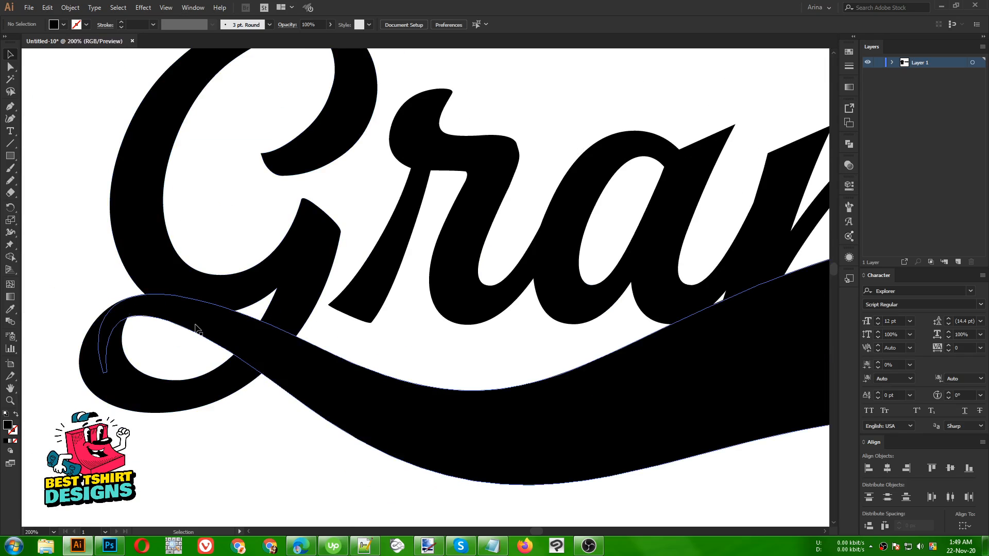
pyautogui.click(206, 328)
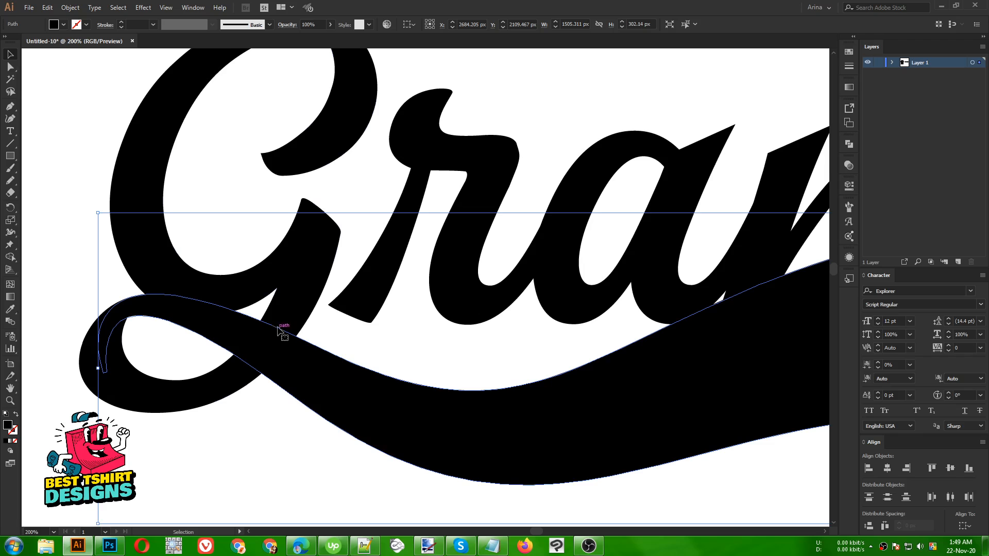
pyautogui.click(284, 291)
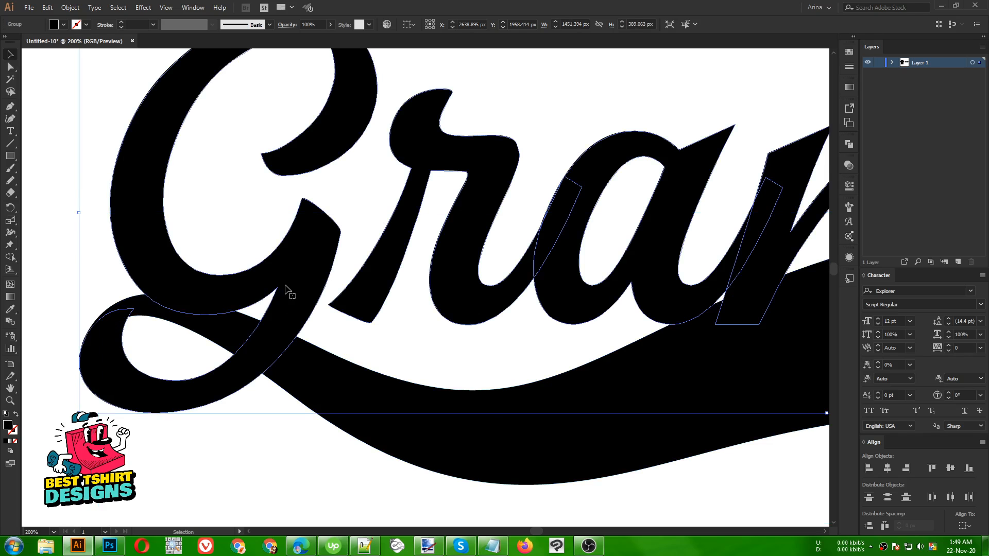
pyautogui.scroll(-3, 289, 340)
pyautogui.click(353, 338)
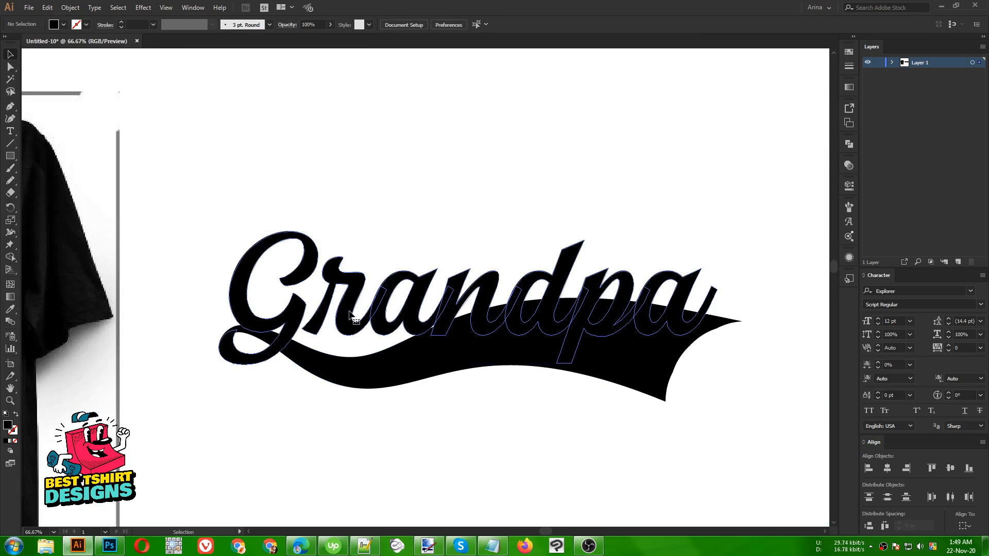
pyautogui.rightClick(350, 314)
pyautogui.click(371, 400)
pyautogui.click(424, 442)
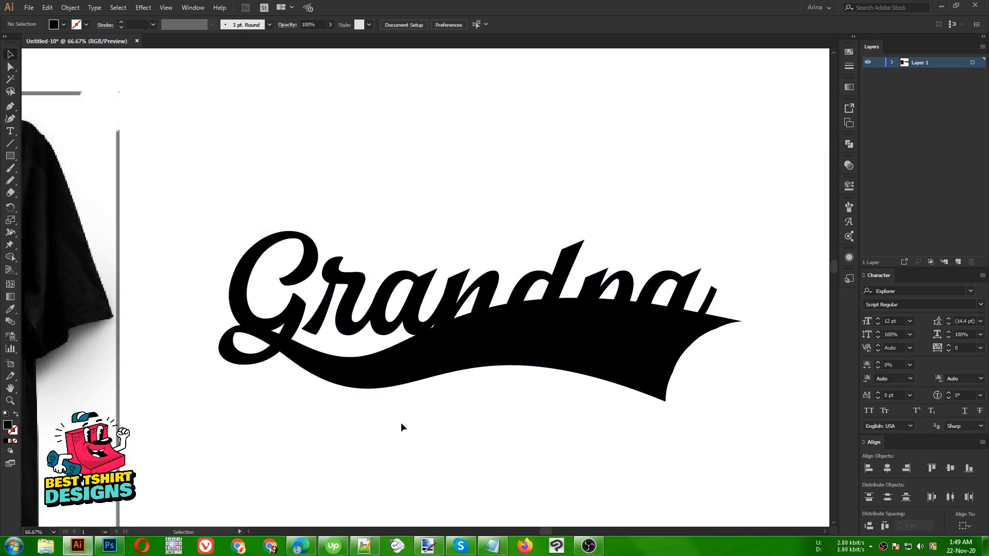
# Step: Try a 5 px offset path with miter joins around the letter G, and cut the offset shape out
pyautogui.click(281, 323)
pyautogui.scroll(2, 281, 324)
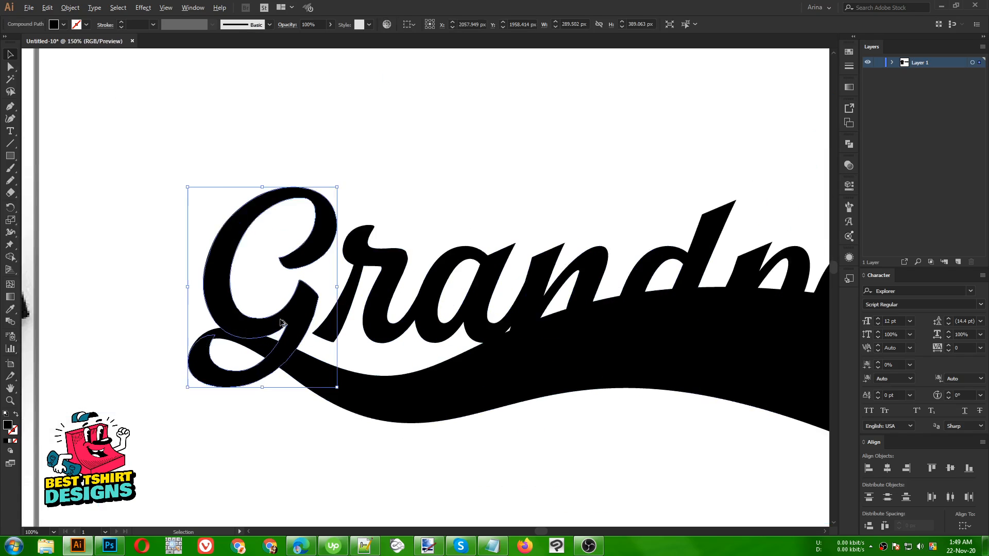
pyautogui.click(71, 8)
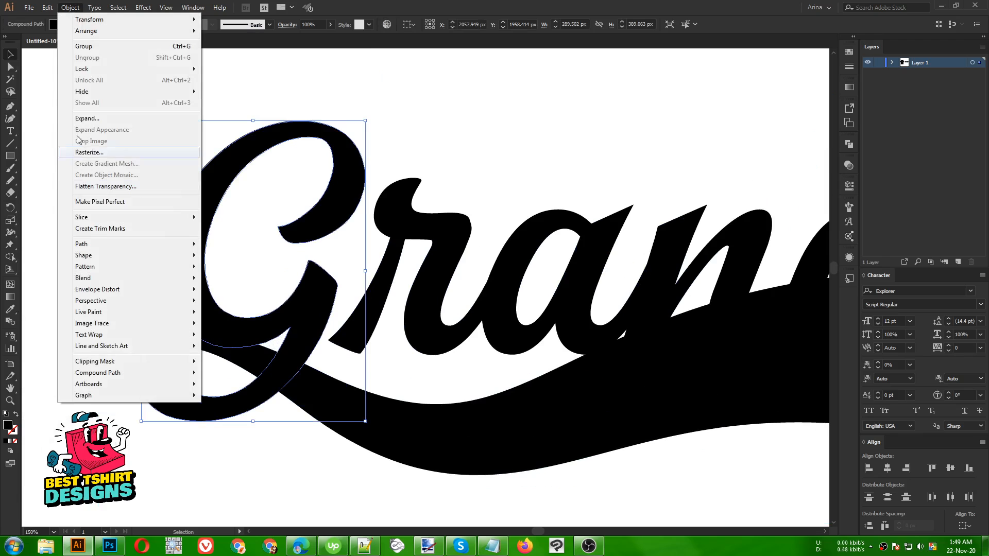
pyautogui.moveTo(101, 244)
pyautogui.click(224, 282)
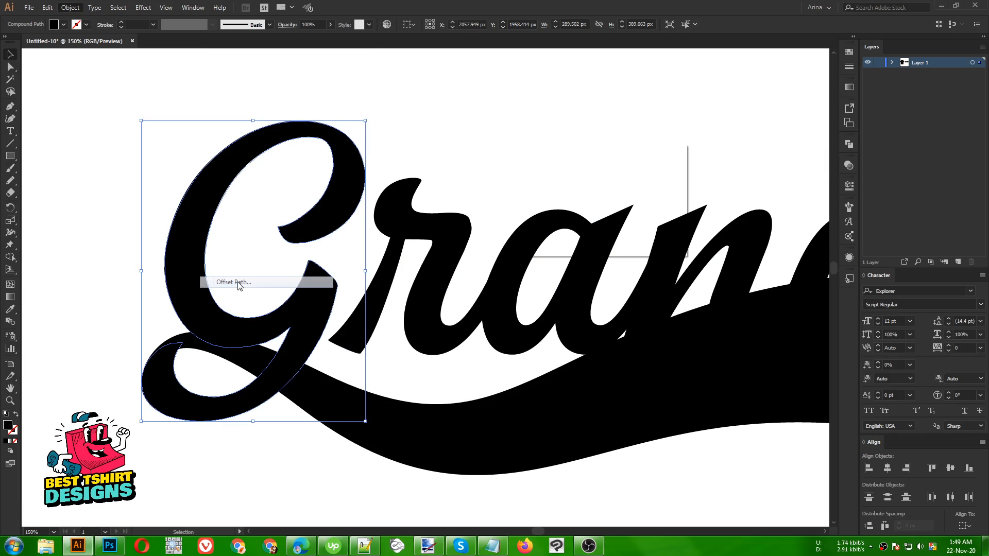
pyautogui.click(550, 230)
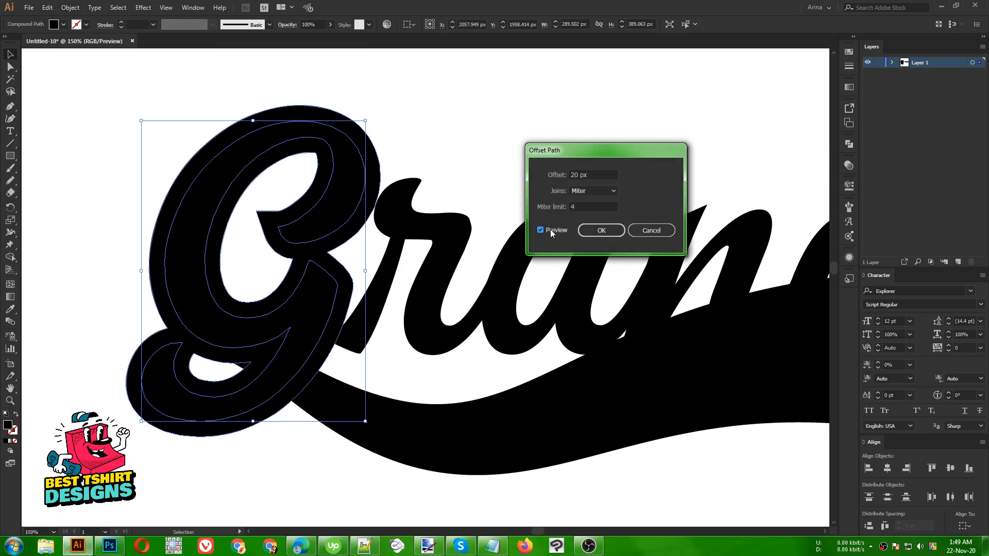
pyautogui.scroll(-11, 589, 172)
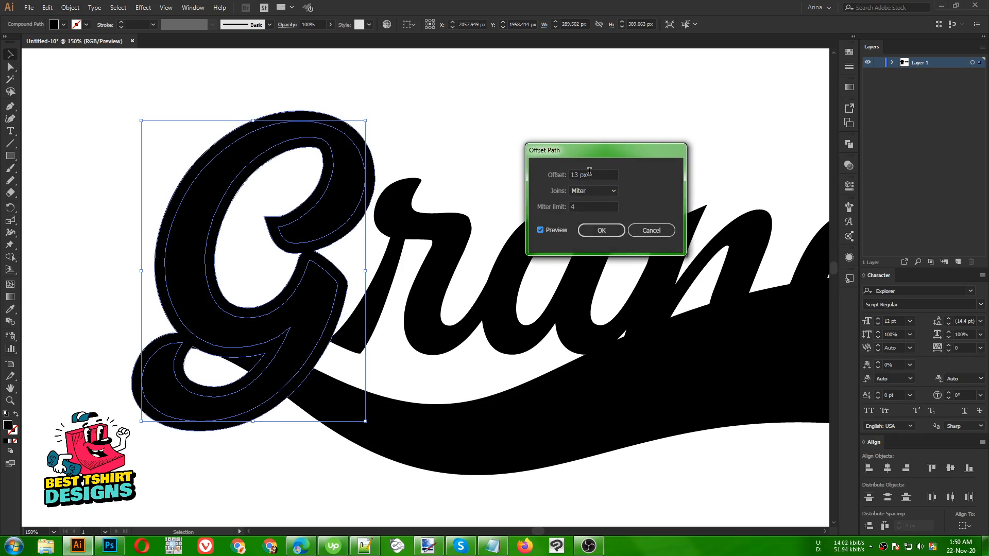
pyautogui.scroll(-3, 590, 172)
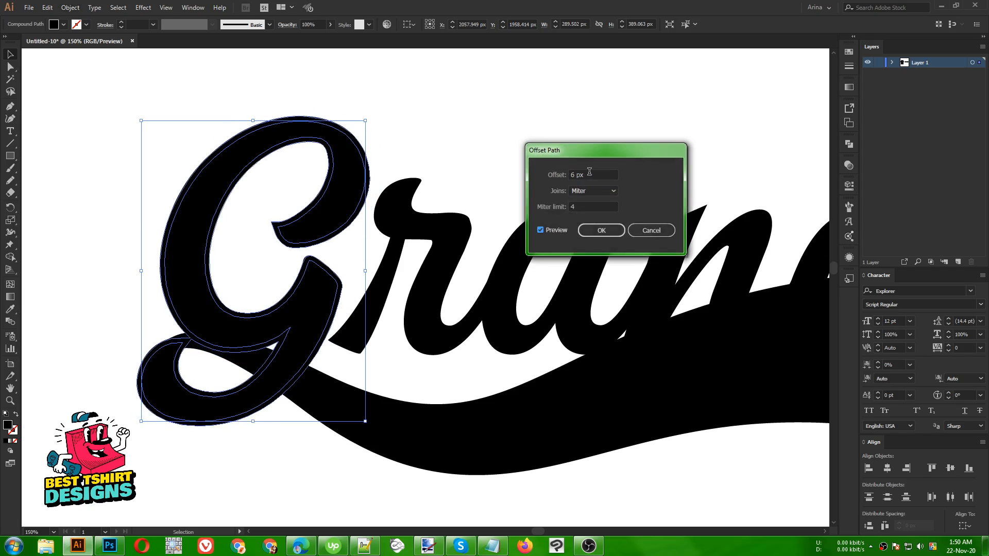
pyautogui.scroll(-1, 589, 172)
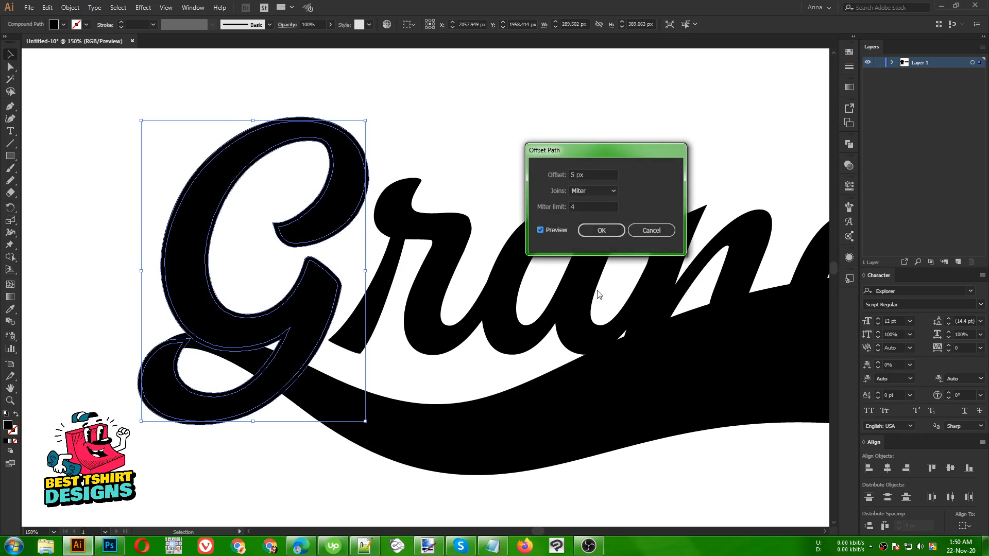
pyautogui.click(601, 230)
pyautogui.press('a')
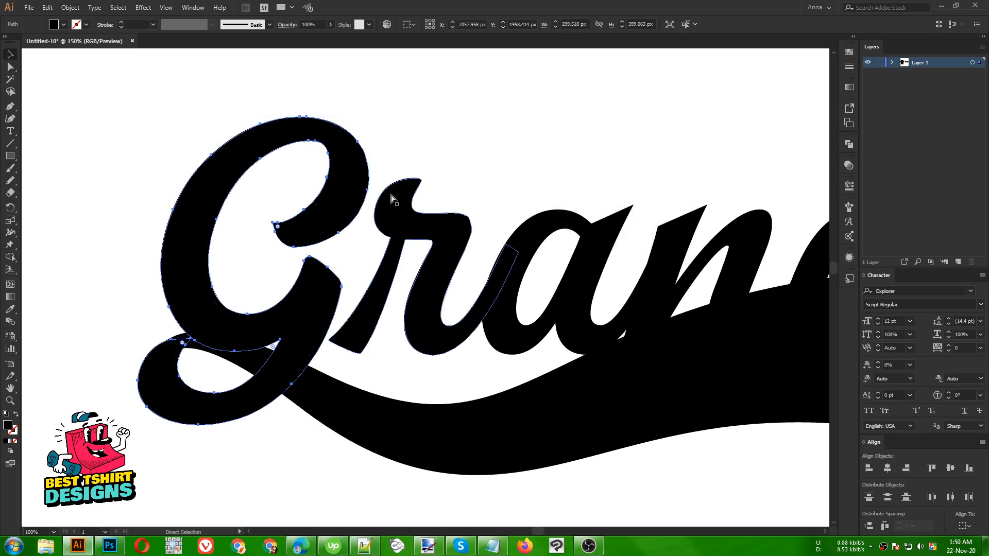
pyautogui.hotkey('ctrl', 'x')
# Step: Unite the black patch at the G's lower loop and the swoosh into a single shape with Pathfinder
pyautogui.click(164, 357)
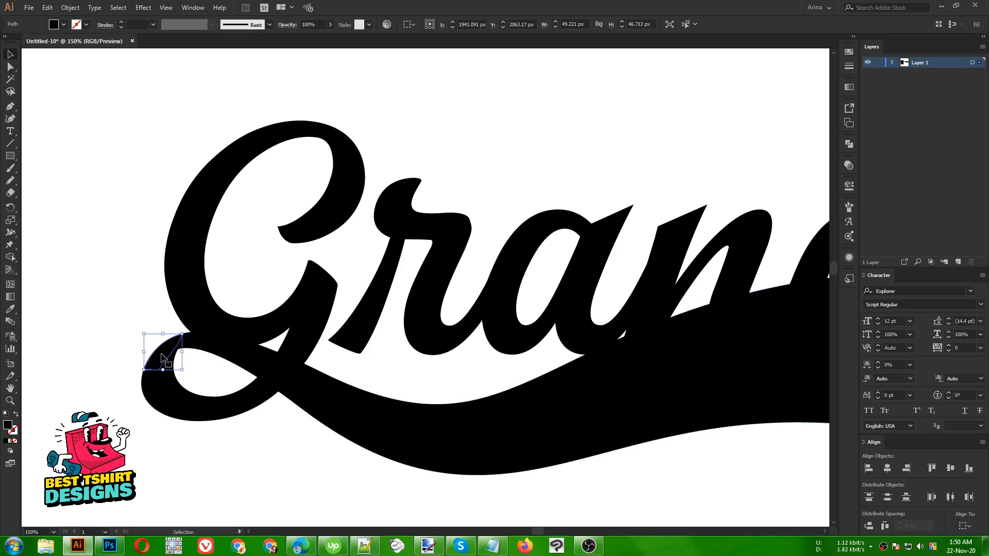
pyautogui.keyDown('shift'); pyautogui.click(198, 350); pyautogui.keyUp('shift')
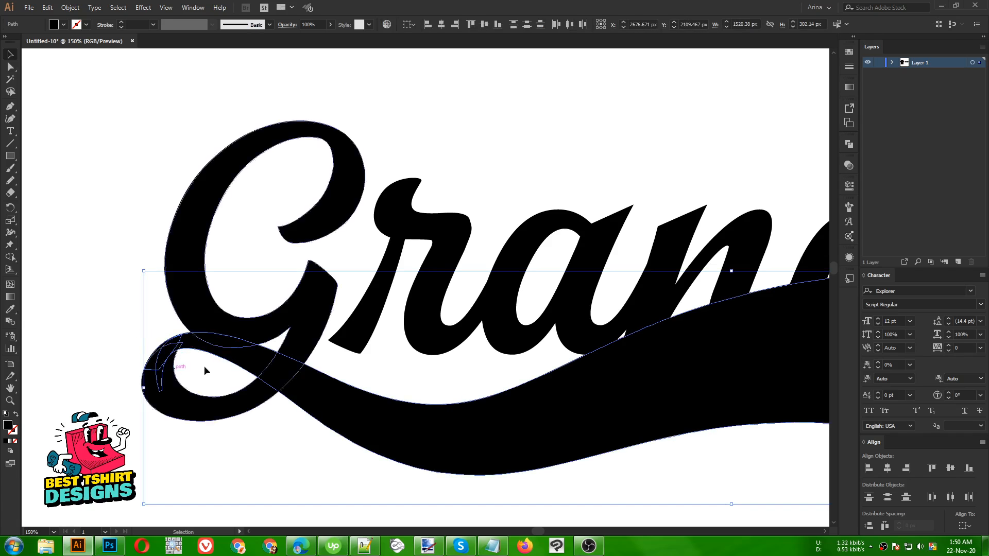
pyautogui.press('a')
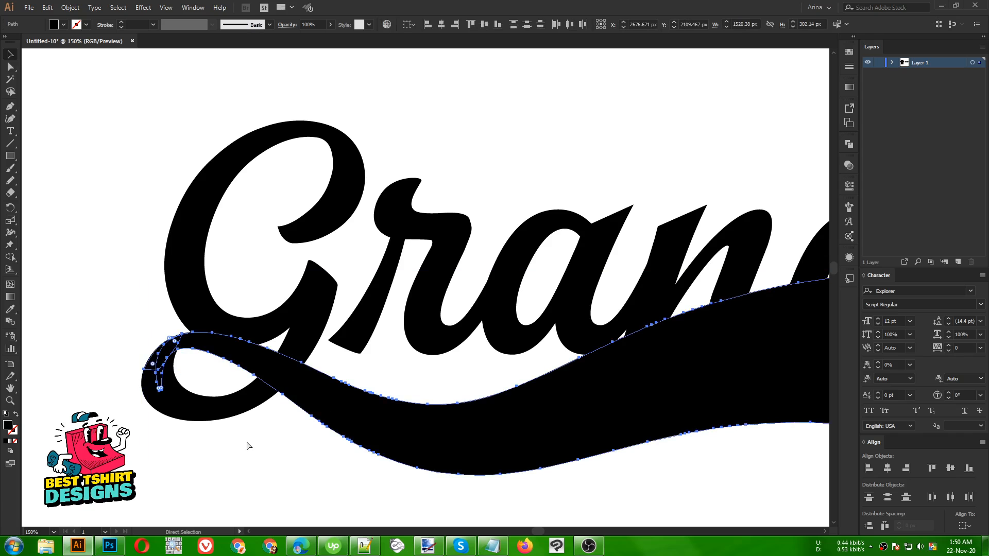
pyautogui.press('v')
pyautogui.click(849, 145)
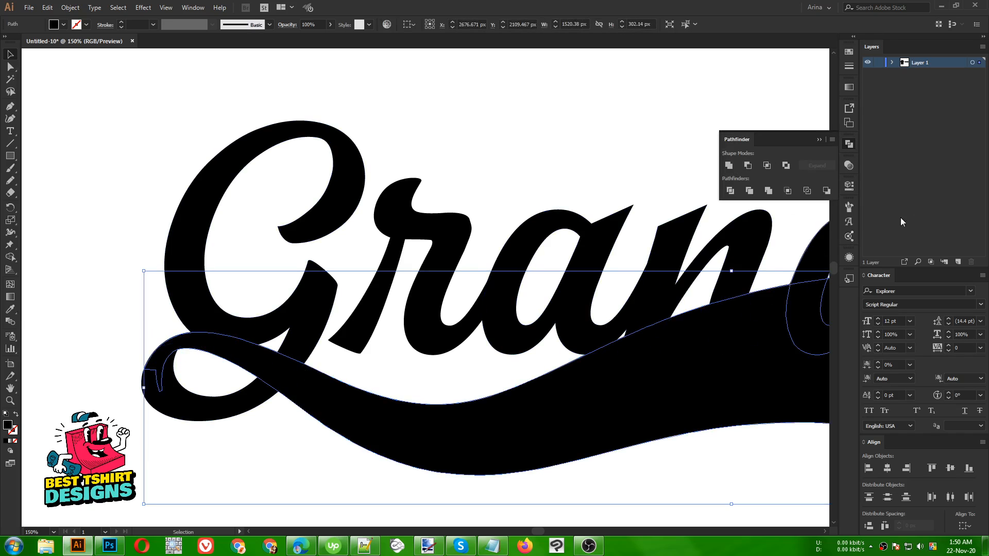
pyautogui.click(849, 165)
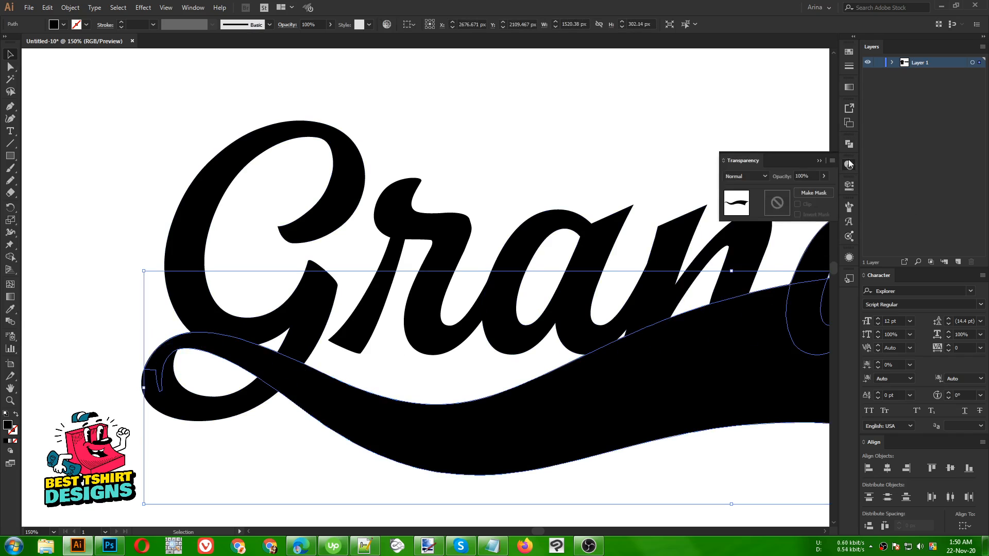
# Step: Add an opacity mask to the swoosh, paste the cut offset G in place inside it, and deselect it
pyautogui.doubleClick(777, 207)
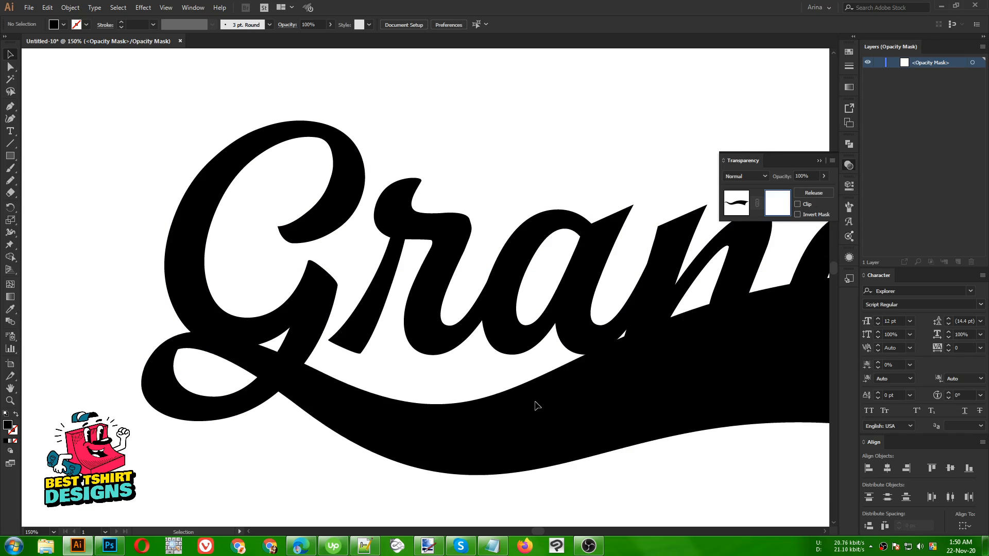
pyautogui.hotkey('ctrl', 'f')
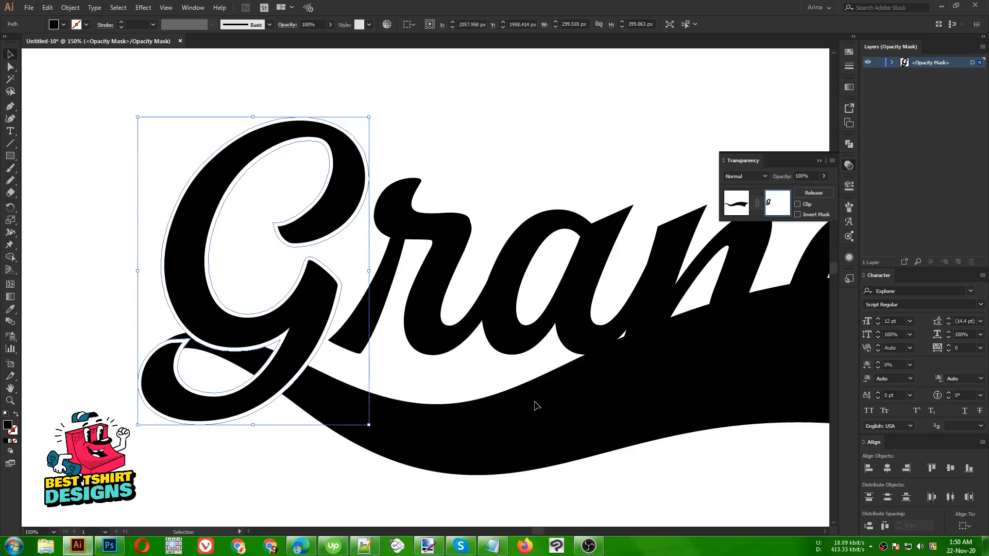
pyautogui.click(292, 477)
pyautogui.scroll(1, 201, 364)
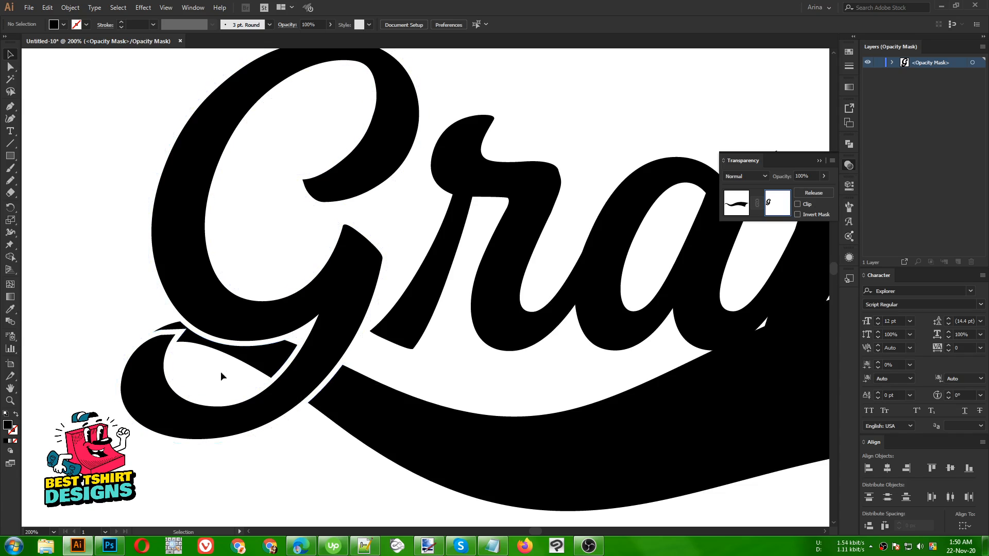
# Step: With a much smaller Eraser brush, erase the mask's offset G along the outer left curve of the G's lower loop
pyautogui.click(164, 338)
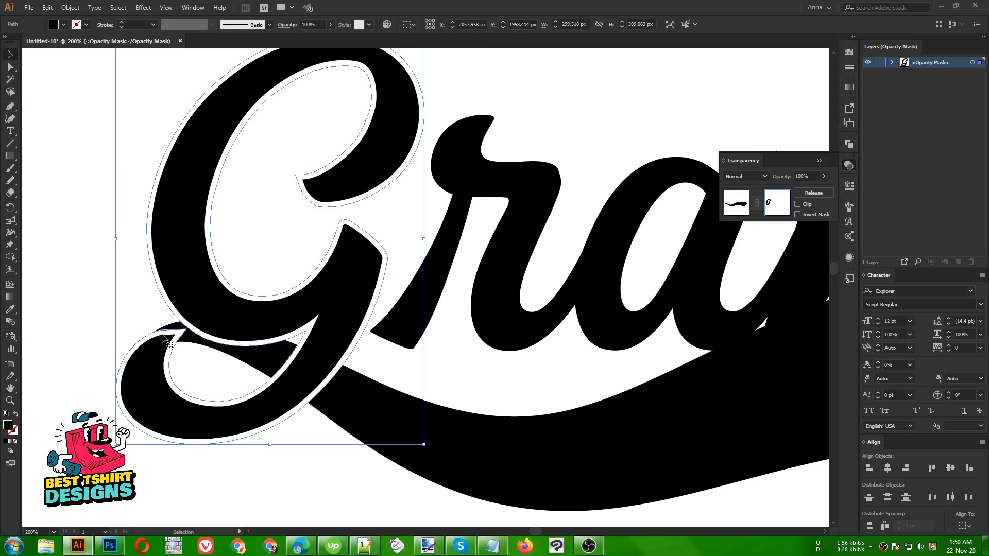
pyautogui.hotkey('shift', 'e')
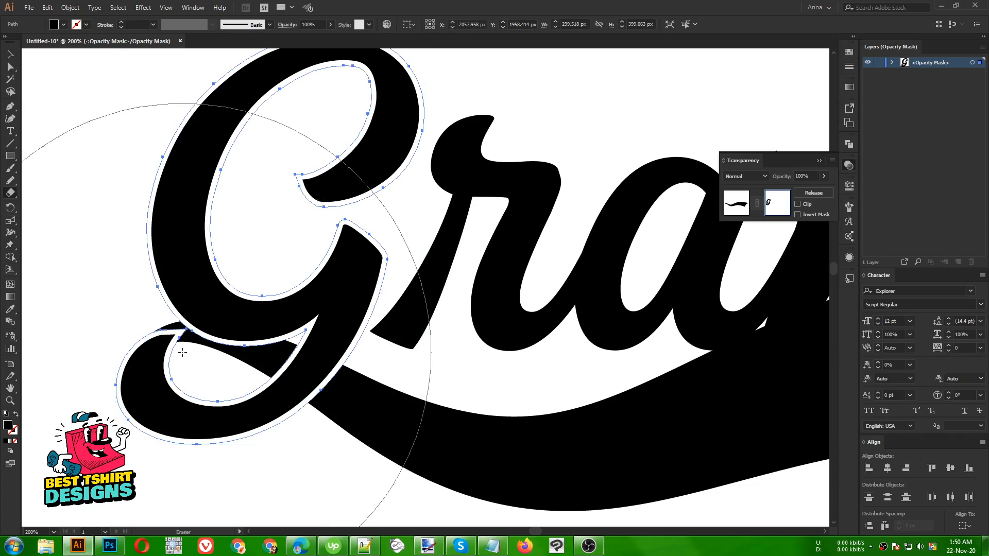
pyautogui.press('[')
pyautogui.press('[')
pyautogui.press('[')
pyautogui.press('[')
pyautogui.press('[')
pyautogui.press('[')
pyautogui.press('[')
pyautogui.press('[')
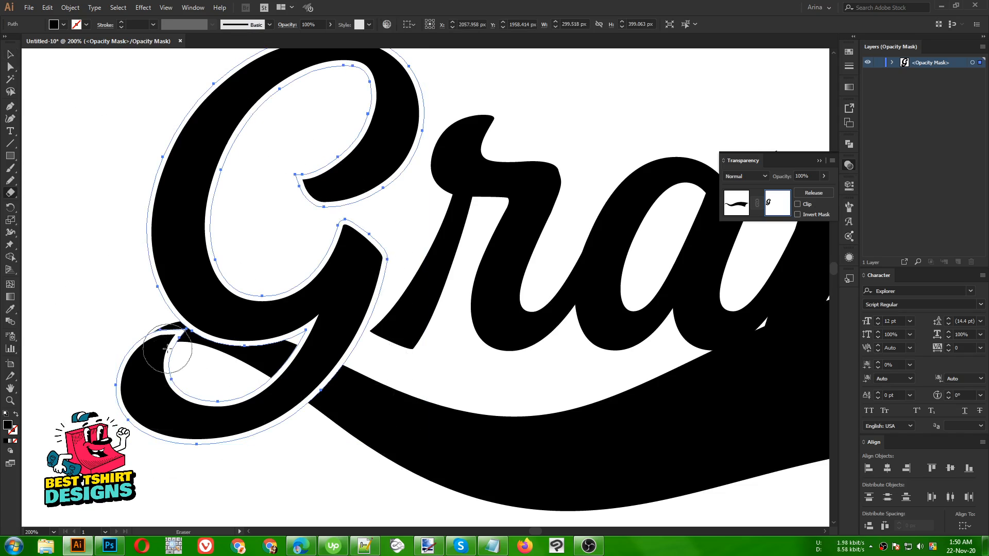
pyautogui.moveTo(171, 349)
pyautogui.mouseDown()
pyautogui.moveTo(134, 367)
pyautogui.moveTo(119, 405)
pyautogui.mouseUp()
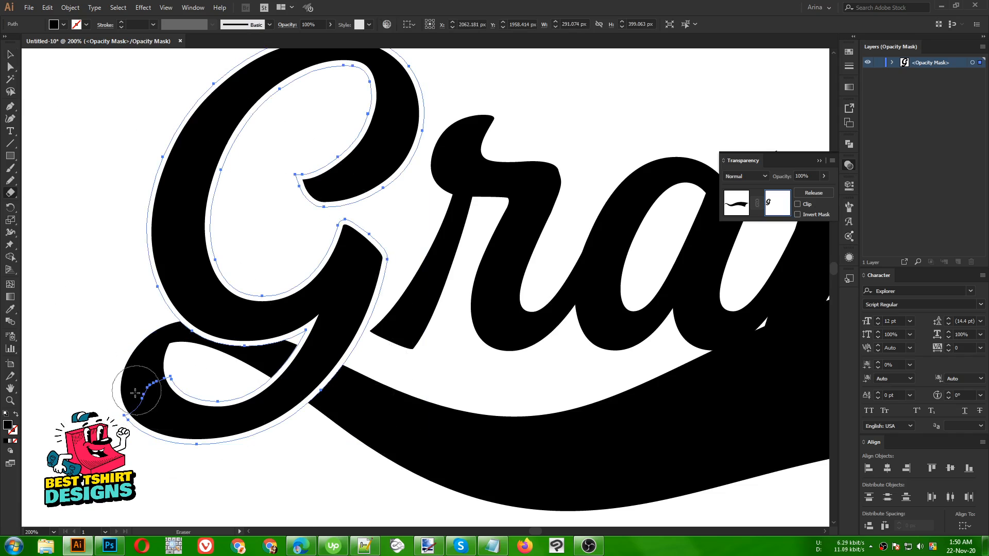
pyautogui.moveTo(161, 377); pyautogui.dragTo(120, 431)
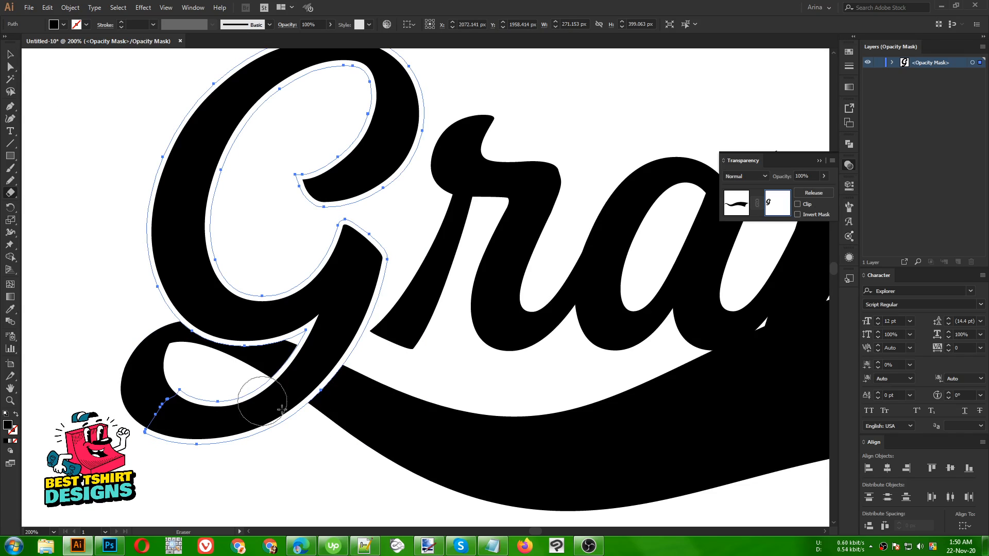
# Step: Erase the mask's offset G where the G's tail crosses the swoosh, and deselect the remaining mask shapes
pyautogui.scroll(-1, 208, 386)
pyautogui.scroll(-1, 227, 390)
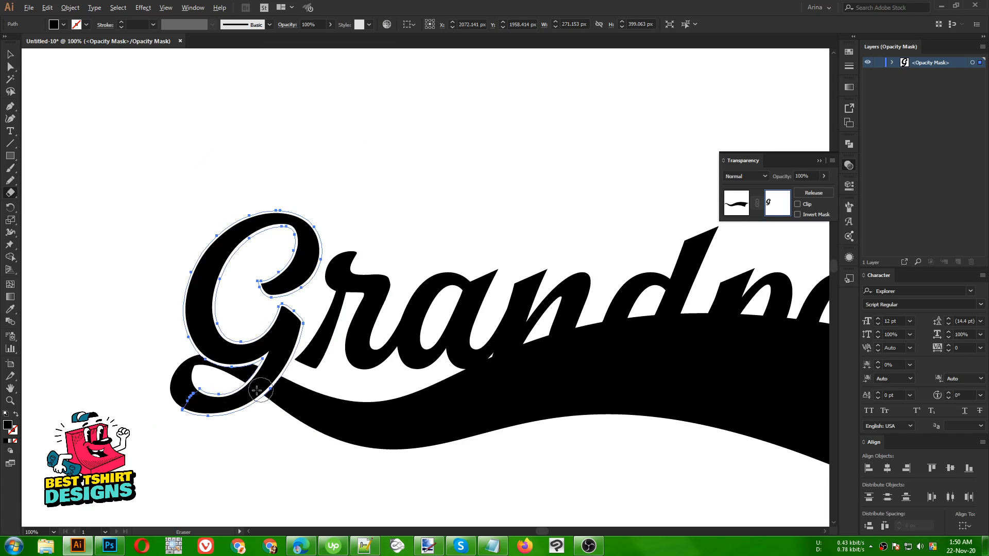
pyautogui.scroll(2, 263, 390)
pyautogui.scroll(-2, 178, 360)
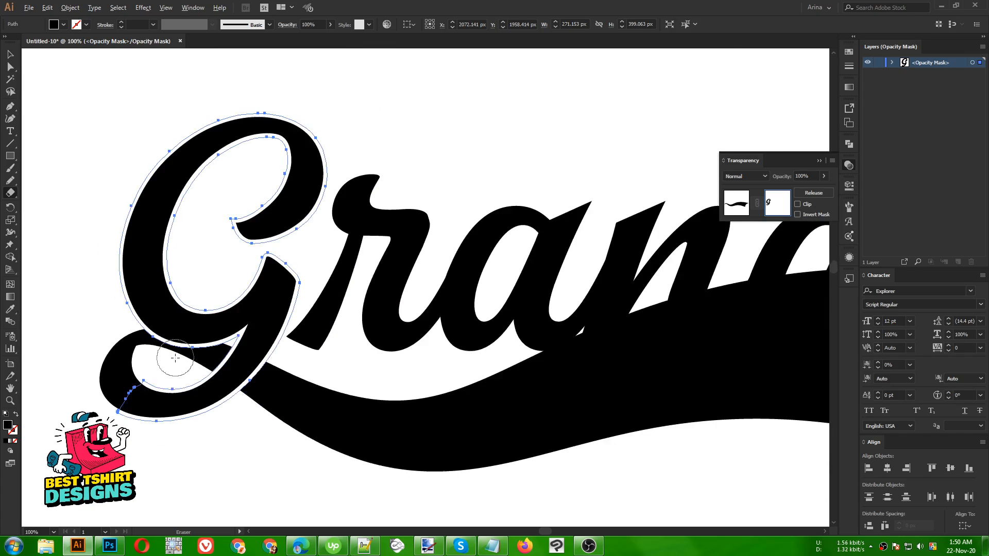
pyautogui.scroll(2, 208, 367)
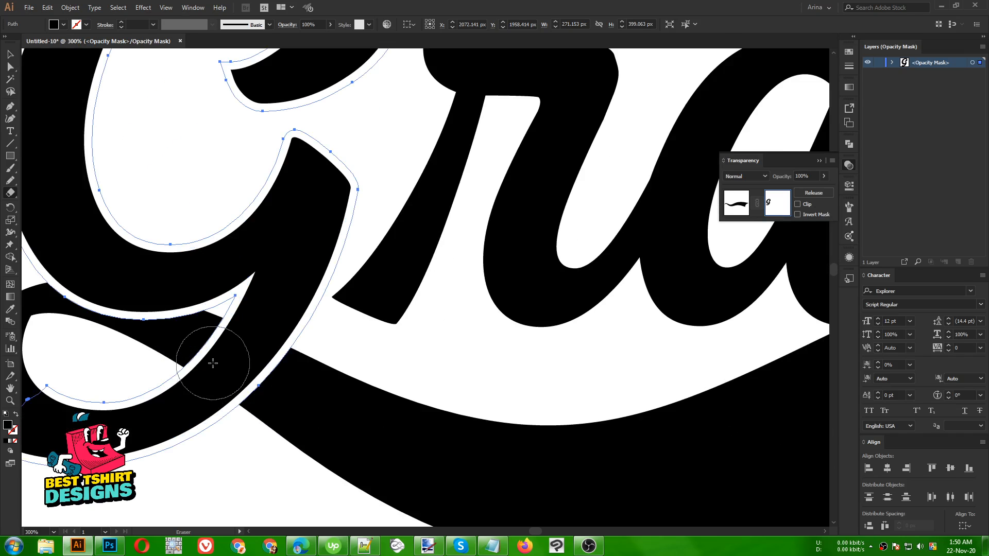
pyautogui.moveTo(237, 341); pyautogui.dragTo(146, 406)
pyautogui.moveTo(270, 348); pyautogui.dragTo(157, 410)
pyautogui.scroll(-3, 161, 362)
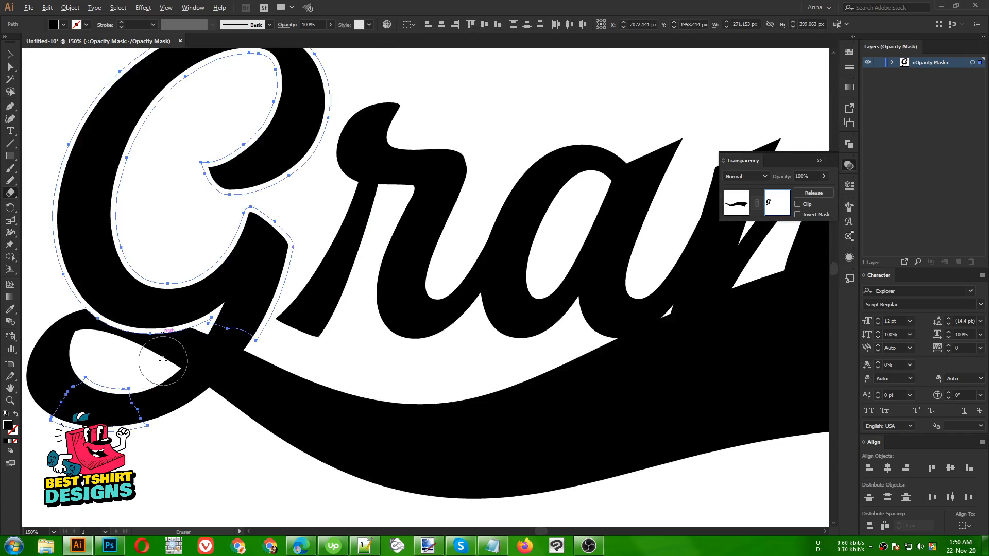
pyautogui.press('v')
pyautogui.click(259, 380)
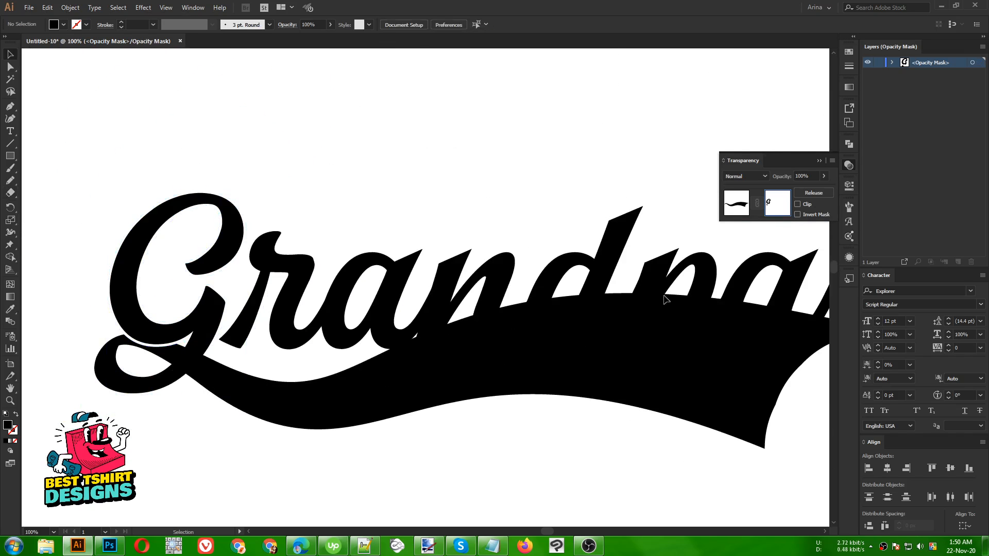
# Step: Leave mask editing, offset the swoosh's path by 5 px with miter joins, and cut the offset shape out
pyautogui.click(736, 203)
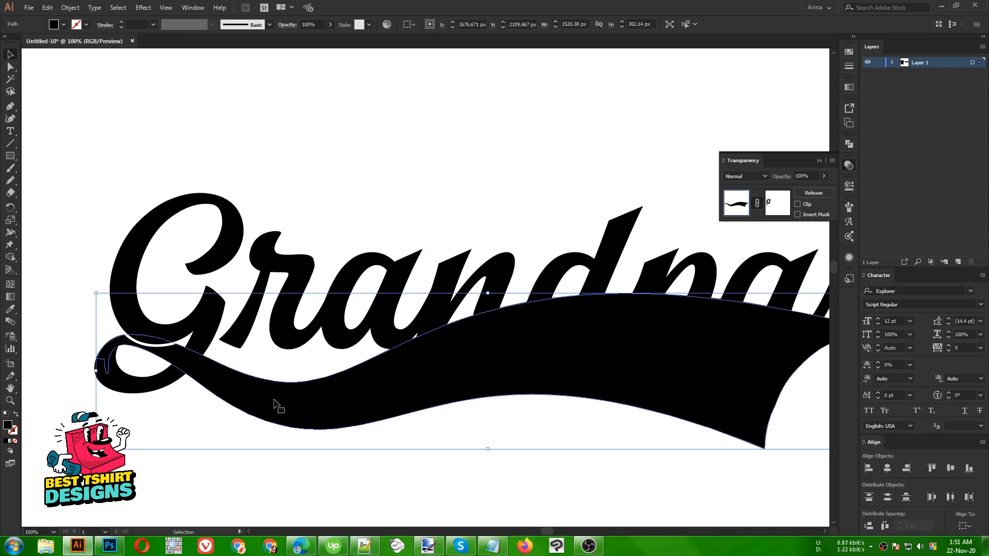
pyautogui.click(73, 10)
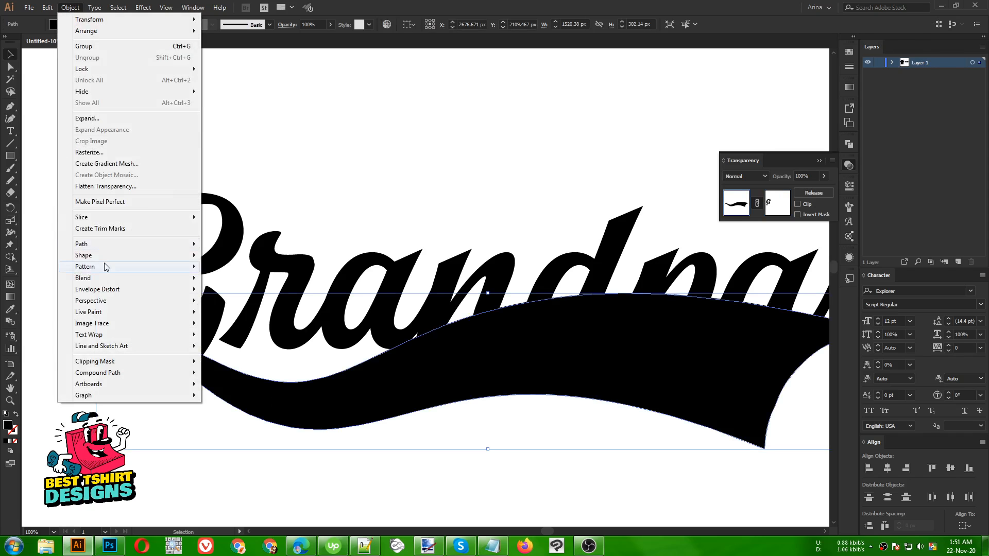
pyautogui.moveTo(104, 244)
pyautogui.click(220, 283)
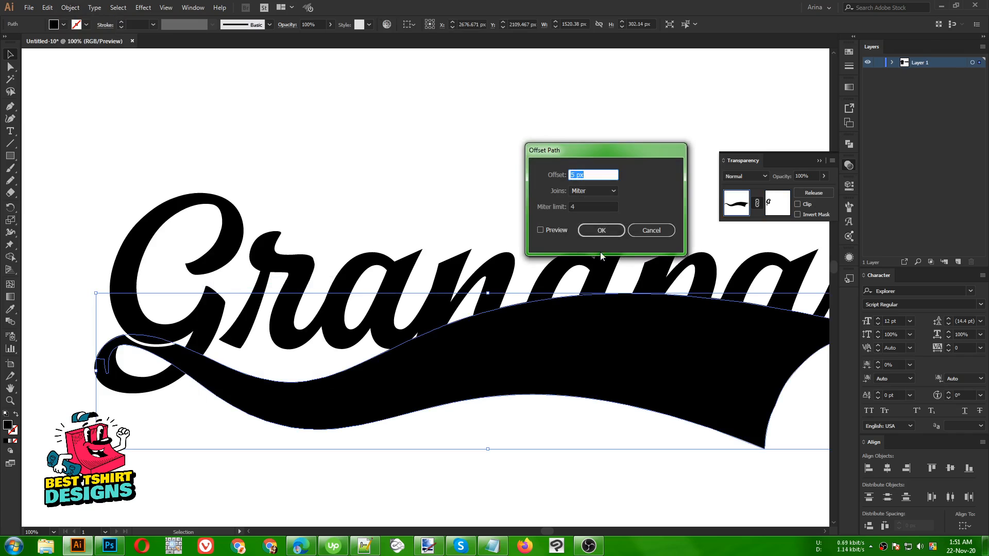
pyautogui.click(551, 230)
pyautogui.click(597, 230)
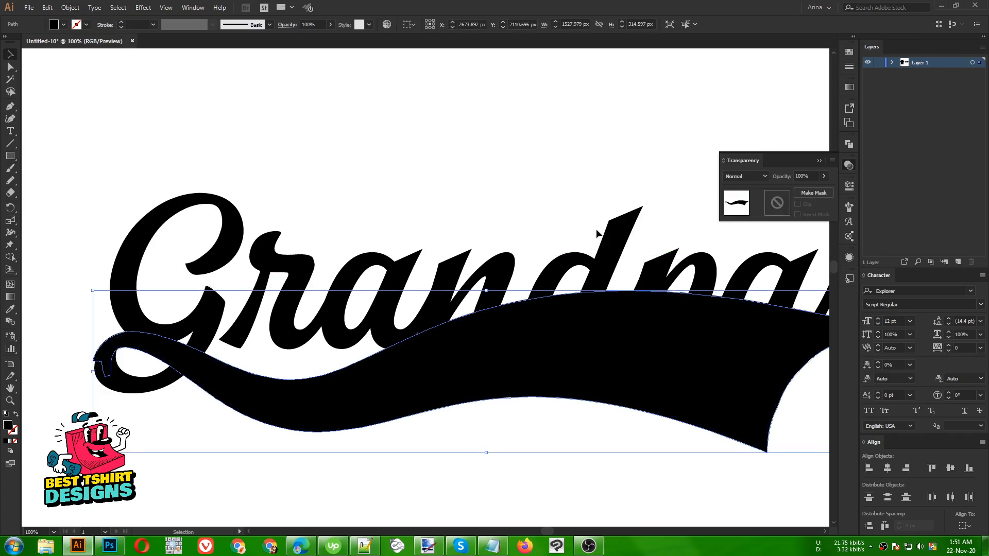
pyautogui.press('Delete')
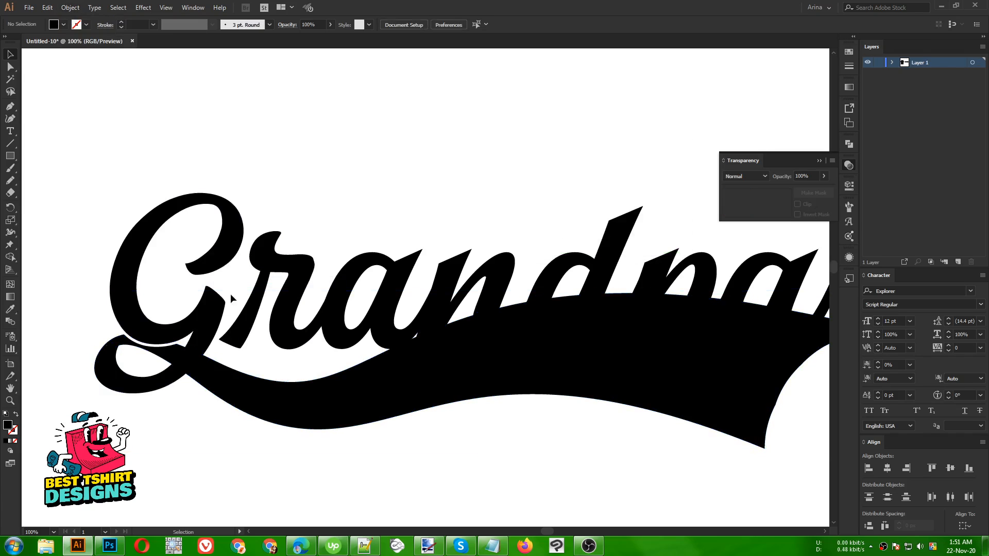
# Step: Add an opacity mask to the letter G and paste the cut swoosh offset in place inside it
pyautogui.click(202, 320)
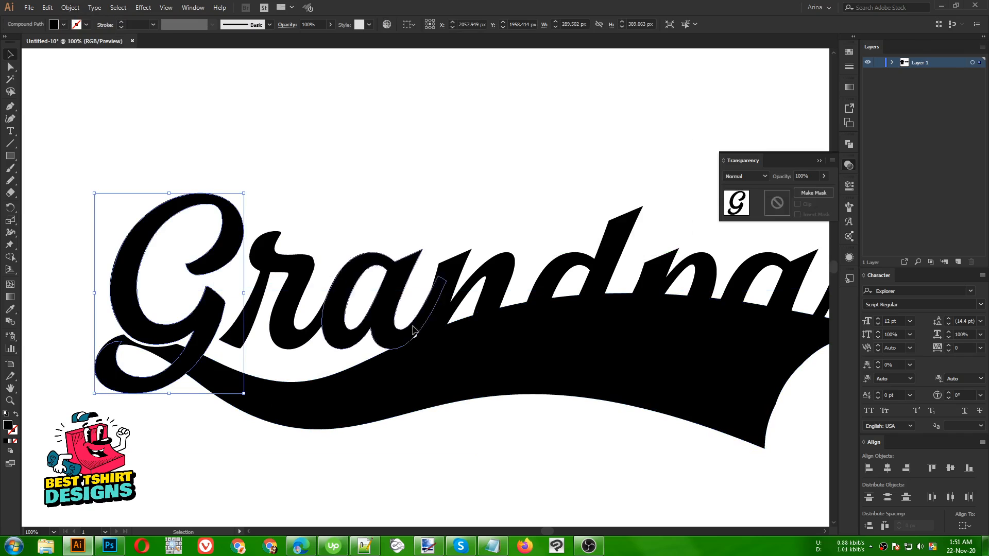
pyautogui.click(787, 207)
pyautogui.click(804, 205)
pyautogui.hotkey('ctrl', 'f')
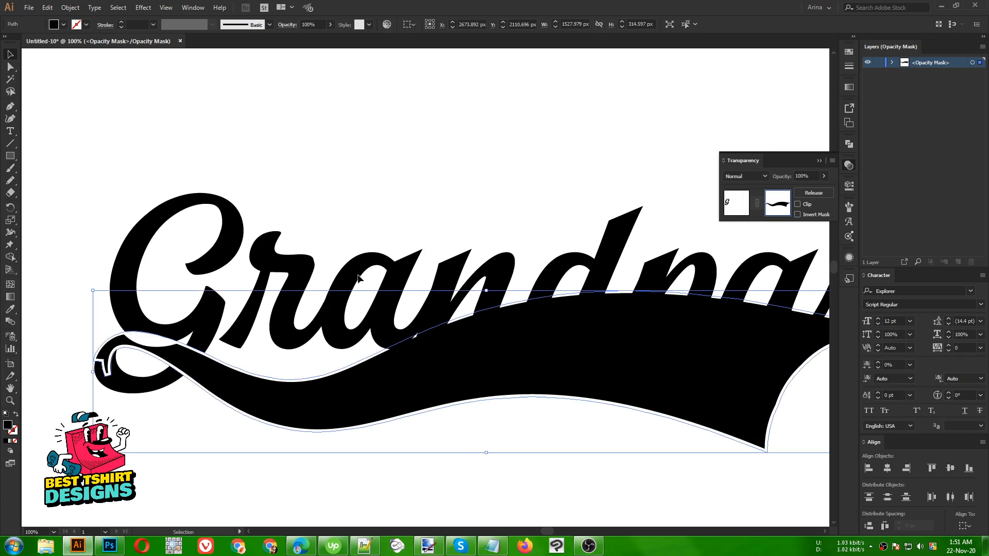
# Step: Erase the mask's offset swoosh around the G's lower loop up to where it crosses the tail
pyautogui.scroll(2, 73, 334)
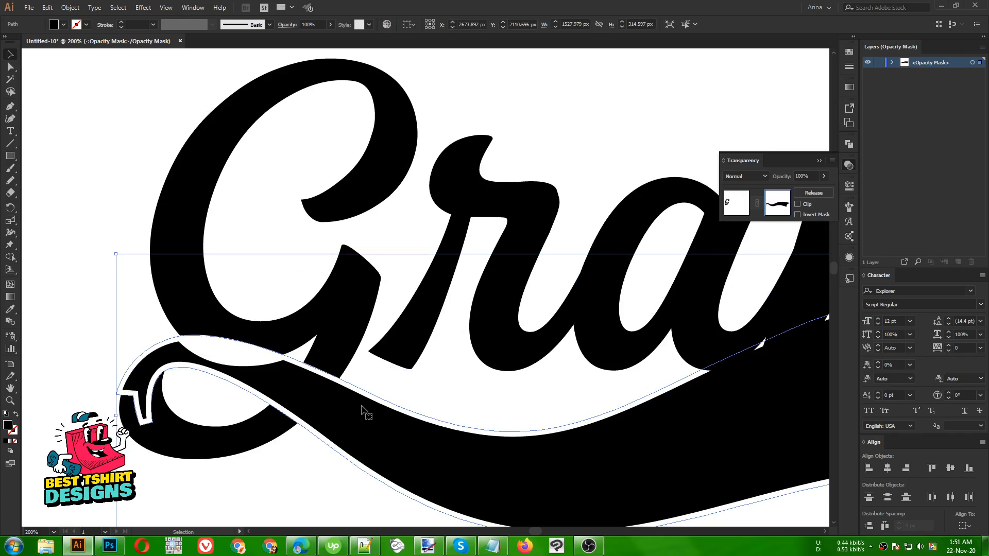
pyautogui.hotkey('shift', 'e')
pyautogui.moveTo(228, 326)
pyautogui.mouseDown()
pyautogui.moveTo(270, 335)
pyautogui.moveTo(263, 349)
pyautogui.moveTo(203, 378)
pyautogui.mouseUp()
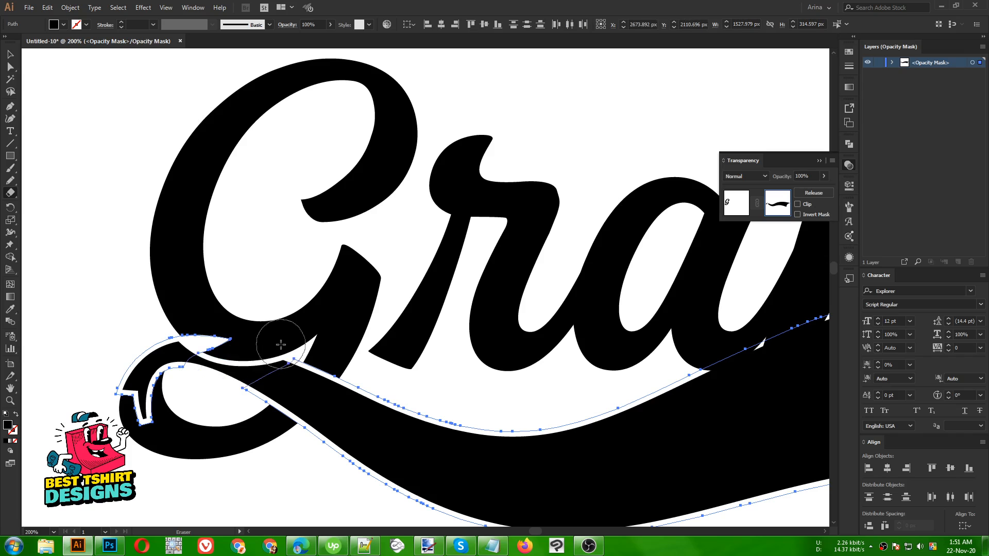
pyautogui.moveTo(283, 343); pyautogui.dragTo(195, 380)
pyautogui.moveTo(201, 343)
pyautogui.mouseDown()
pyautogui.moveTo(160, 358)
pyautogui.moveTo(121, 397)
pyautogui.moveTo(134, 423)
pyautogui.moveTo(169, 356)
pyautogui.moveTo(221, 320)
pyautogui.mouseUp()
pyautogui.scroll(-3, 115, 278)
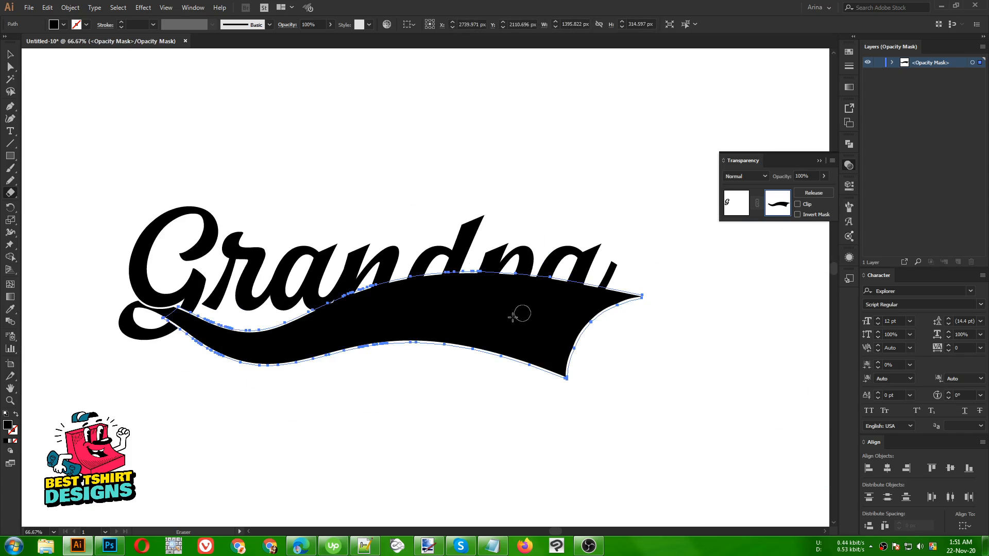
# Step: Erase a rectangular area of the mask's swoosh beyond the G's tail, keeping only the crossing piece, and leave mask editing
pyautogui.moveTo(679, 194)
pyautogui.mouseDown()
pyautogui.moveTo(603, 335)
pyautogui.moveTo(249, 440)
pyautogui.moveTo(198, 442)
pyautogui.mouseUp()
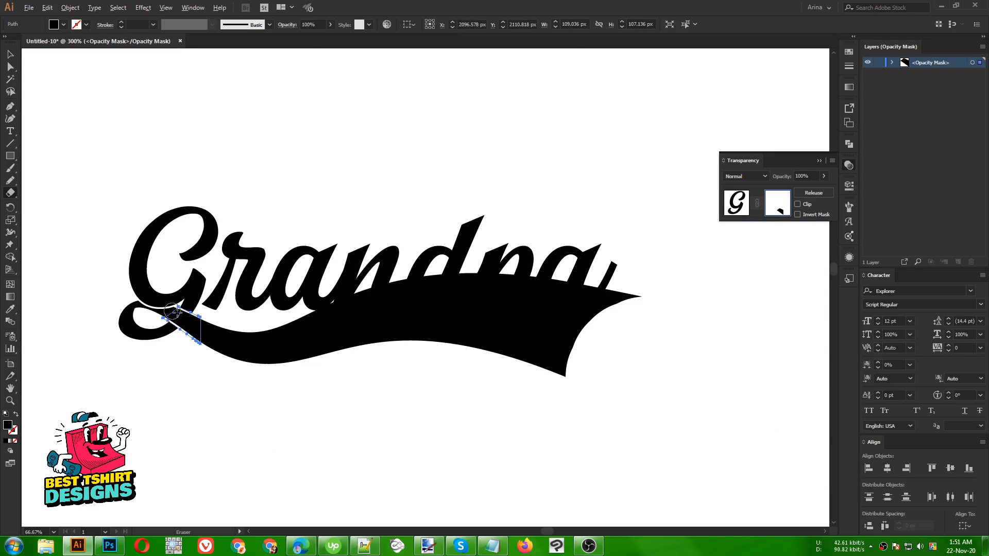
pyautogui.scroll(4, 176, 312)
pyautogui.press('v')
pyautogui.click(331, 319)
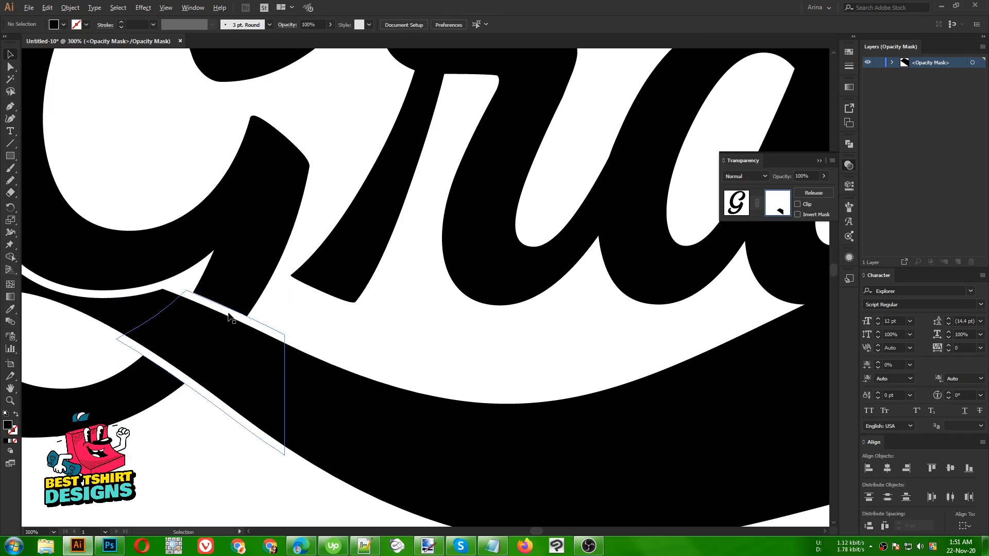
pyautogui.scroll(-3, 263, 347)
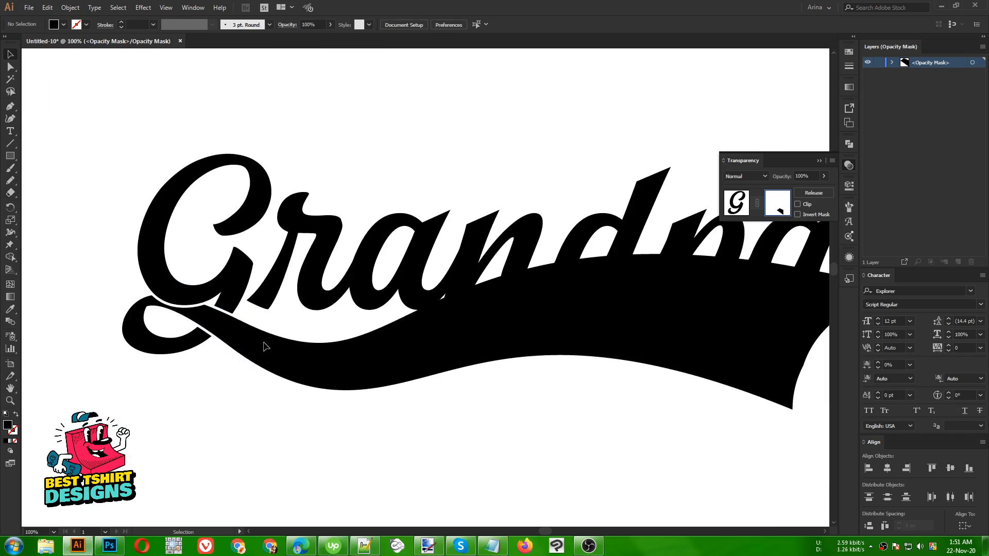
pyautogui.click(740, 206)
pyautogui.click(257, 444)
pyautogui.scroll(-1, 198, 431)
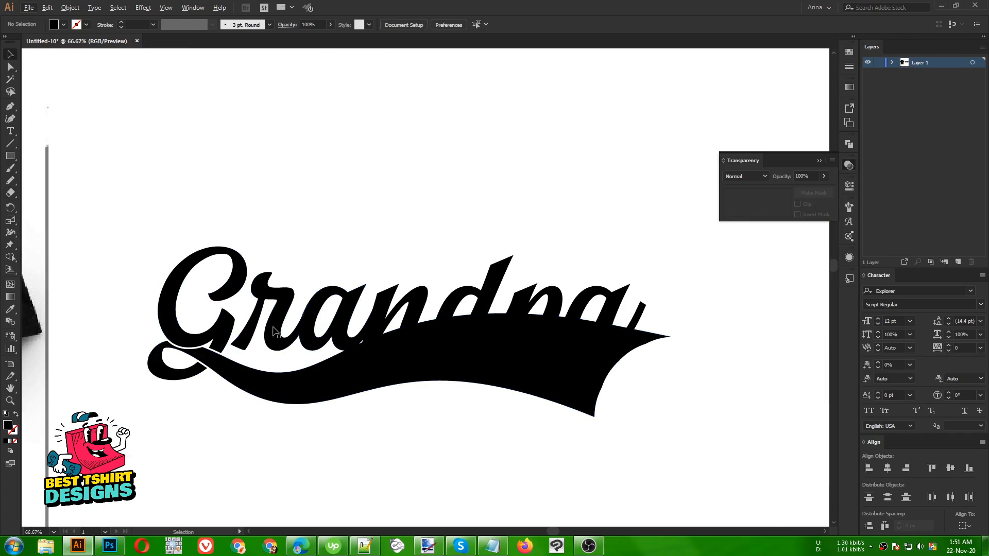
# Step: Offset the paths of the letters "randpa" by 5 px with miter joins and cut the offset shapes out
pyautogui.moveTo(277, 249); pyautogui.dragTo(619, 304)
pyautogui.click(76, 9)
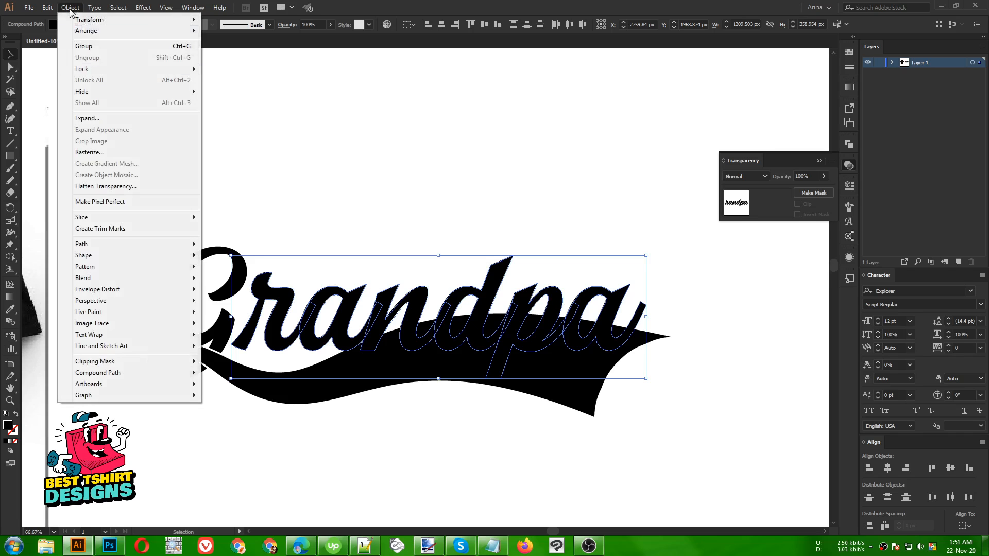
pyautogui.moveTo(92, 248)
pyautogui.click(234, 283)
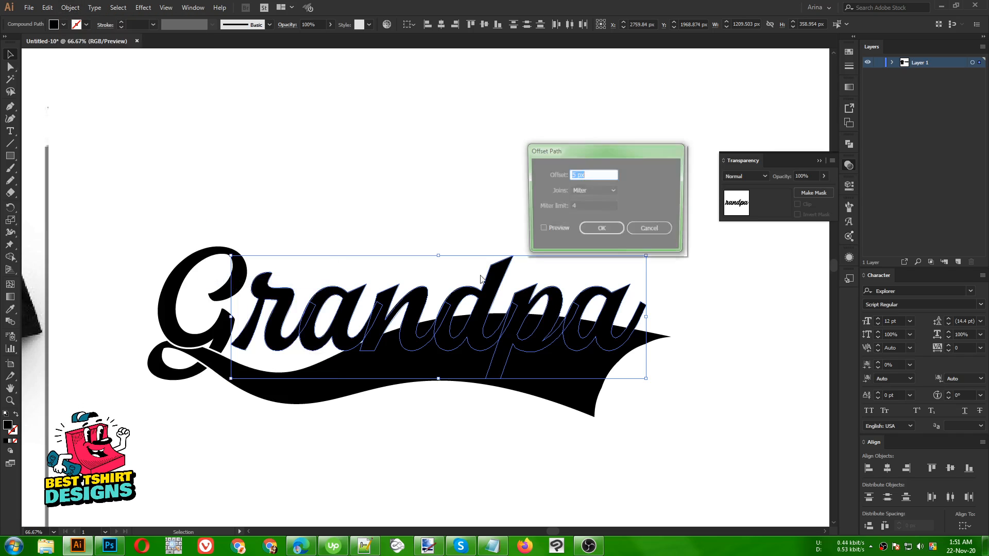
pyautogui.click(557, 229)
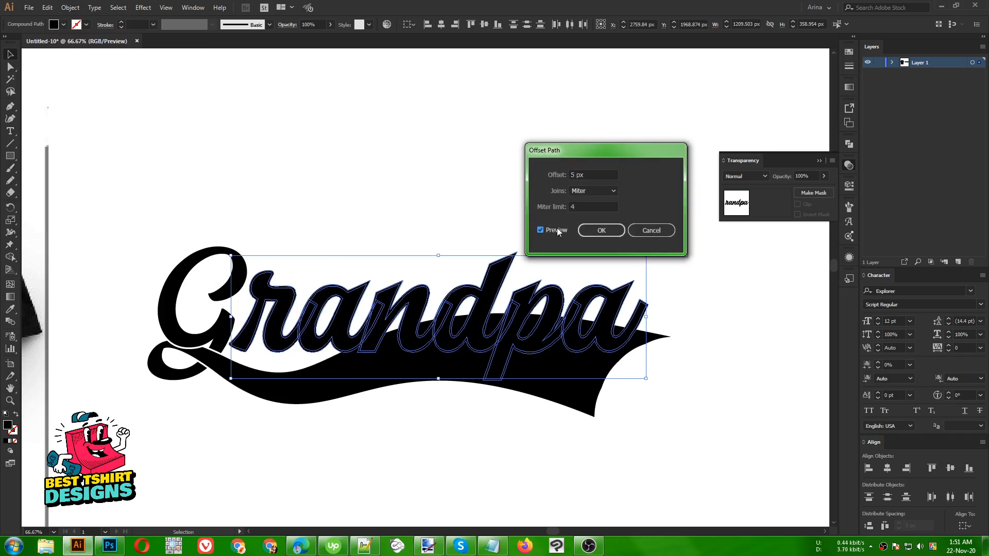
pyautogui.click(600, 231)
pyautogui.press('a')
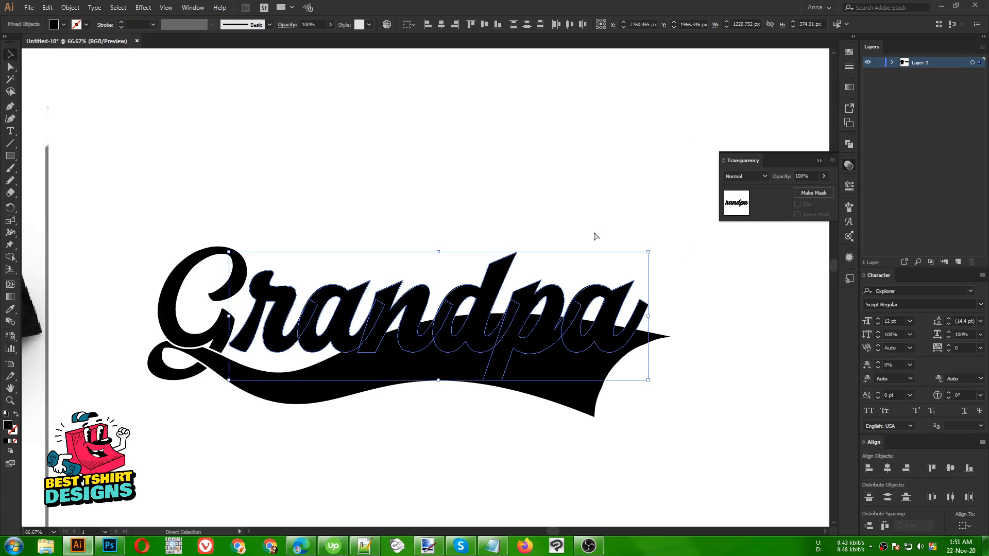
pyautogui.click(594, 235)
# Step: Paste the cut "randpa" offset shapes in place inside the swoosh's opacity mask and deselect them
pyautogui.press('v')
pyautogui.click(459, 360)
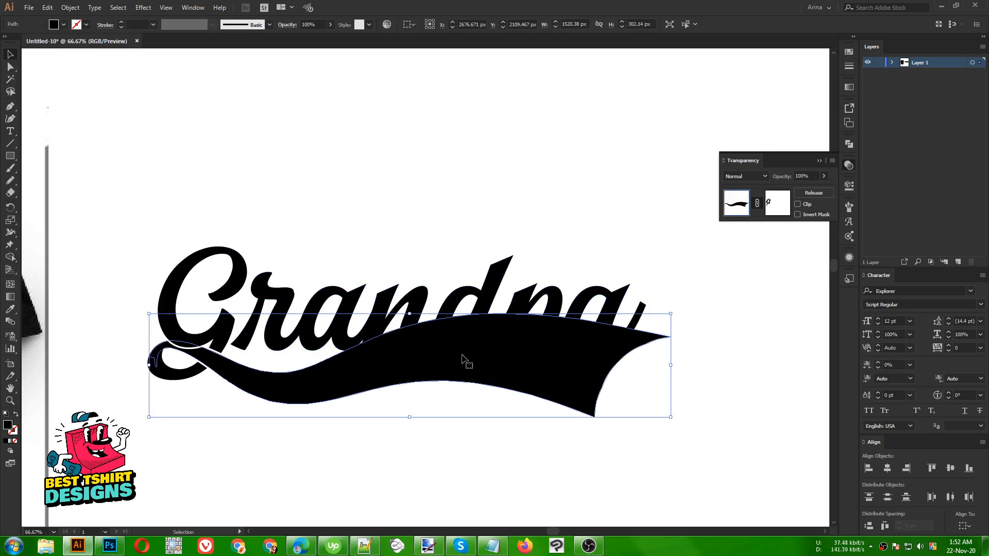
pyautogui.click(778, 203)
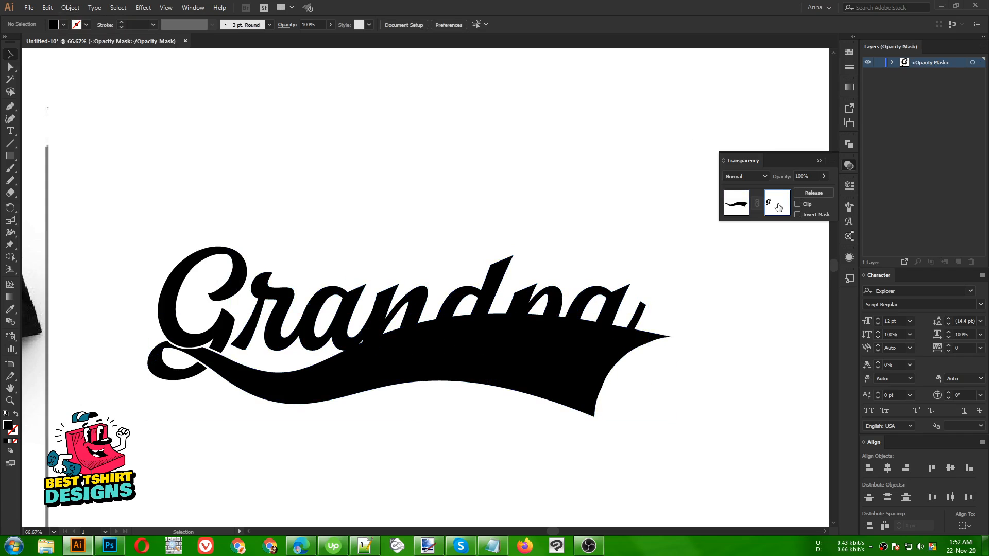
pyautogui.hotkey('ctrl', 'f')
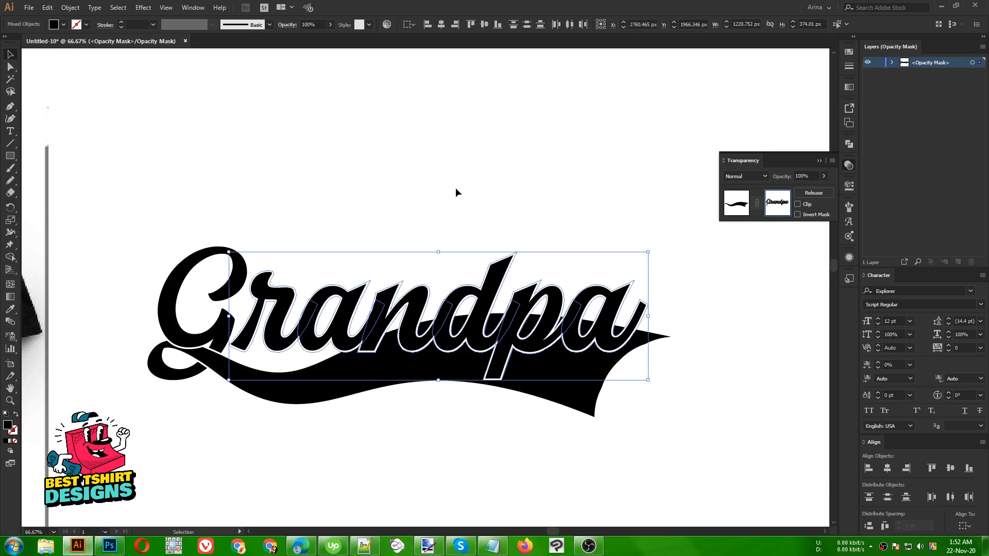
pyautogui.click(456, 189)
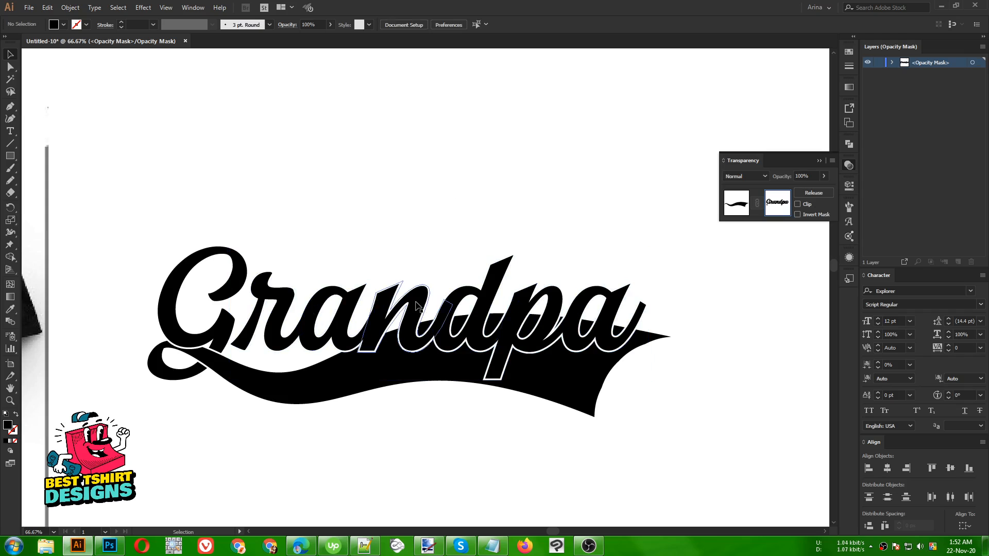
# Step: Offset the paths of the "randpa" shapes in the opacity mask by 3 px with miter joins and deselect them
pyautogui.moveTo(302, 263); pyautogui.dragTo(647, 341)
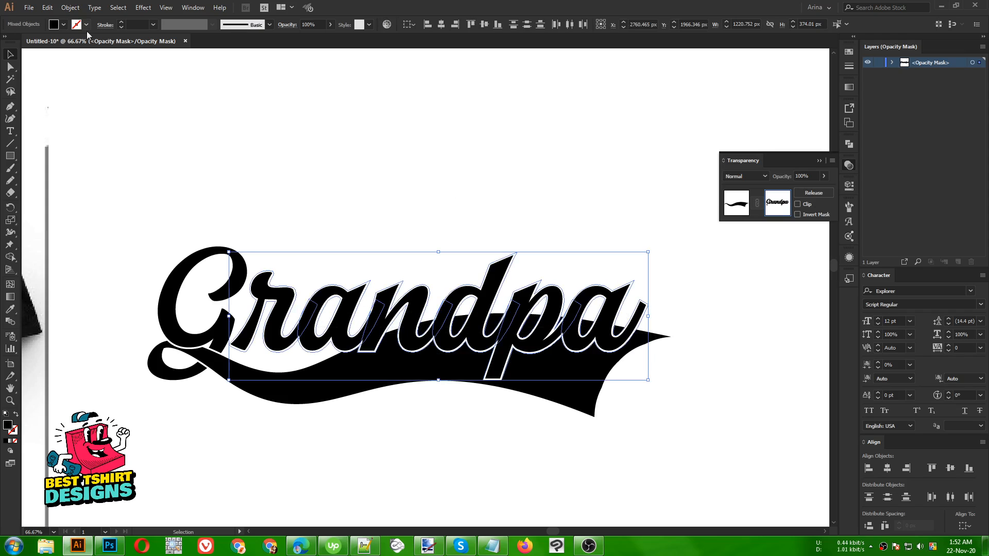
pyautogui.click(70, 7)
pyautogui.moveTo(92, 245)
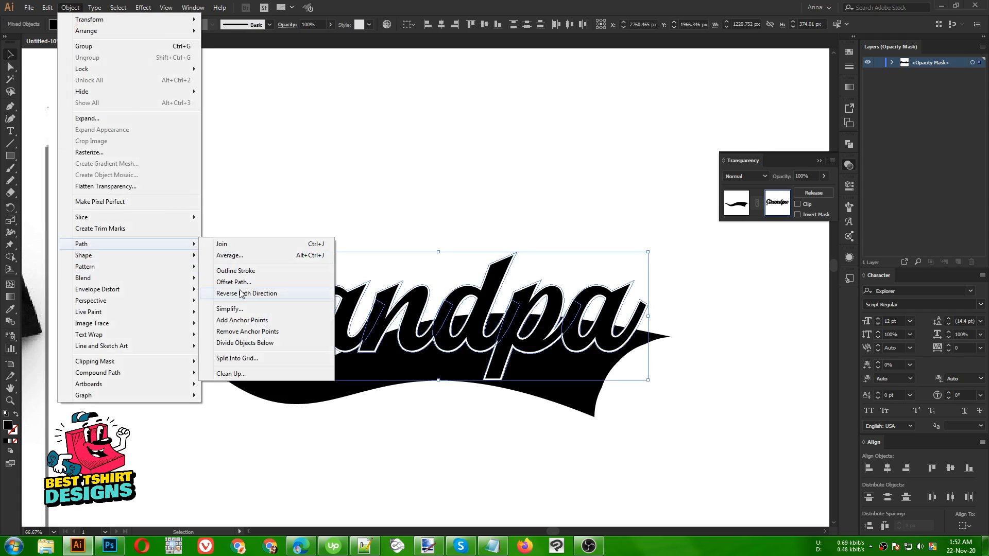
pyautogui.click(232, 283)
pyautogui.click(553, 230)
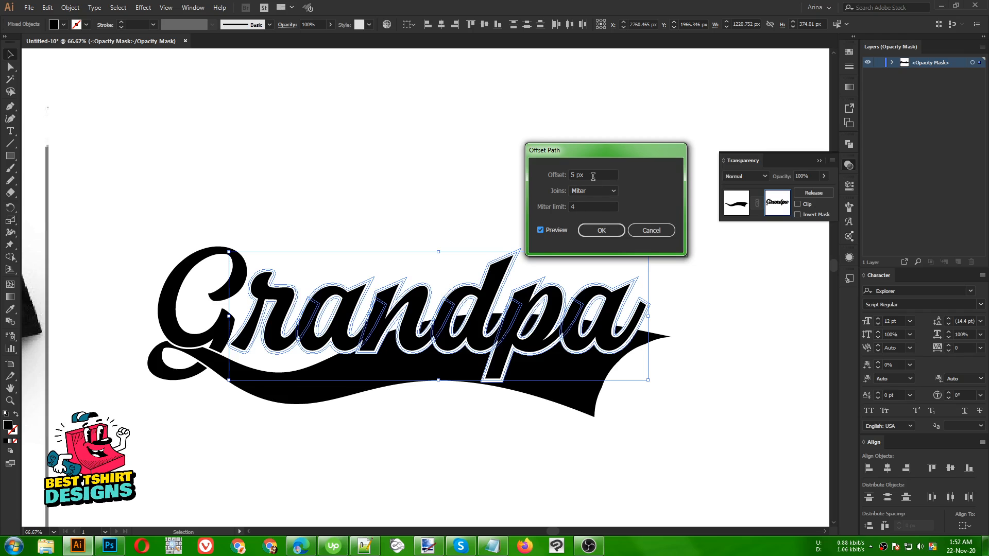
pyautogui.scroll(-2, 593, 177)
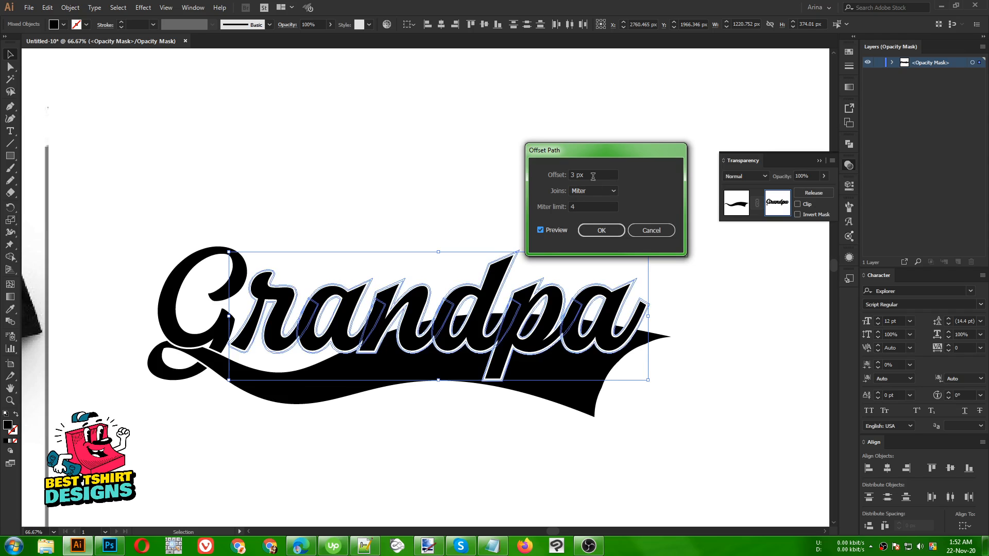
pyautogui.click(596, 234)
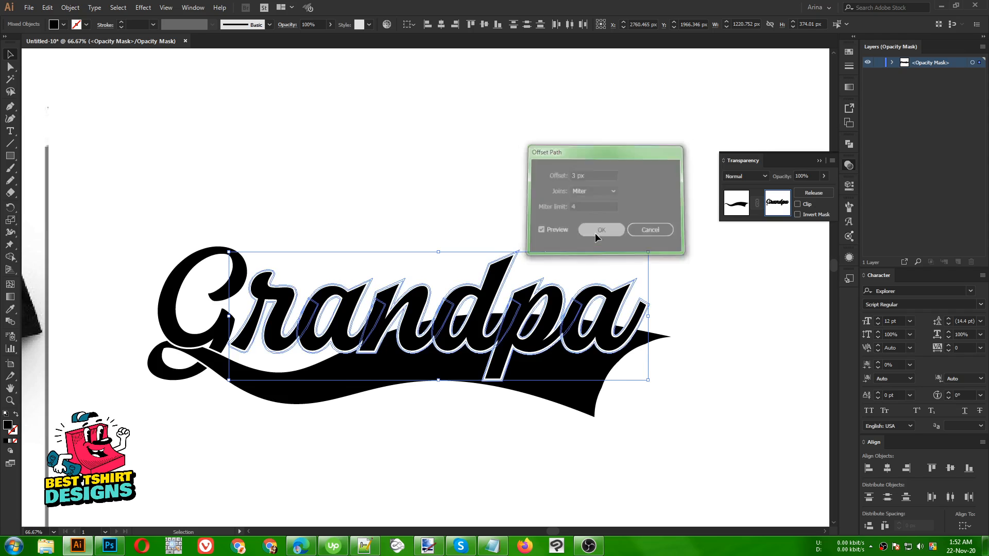
pyautogui.click(497, 193)
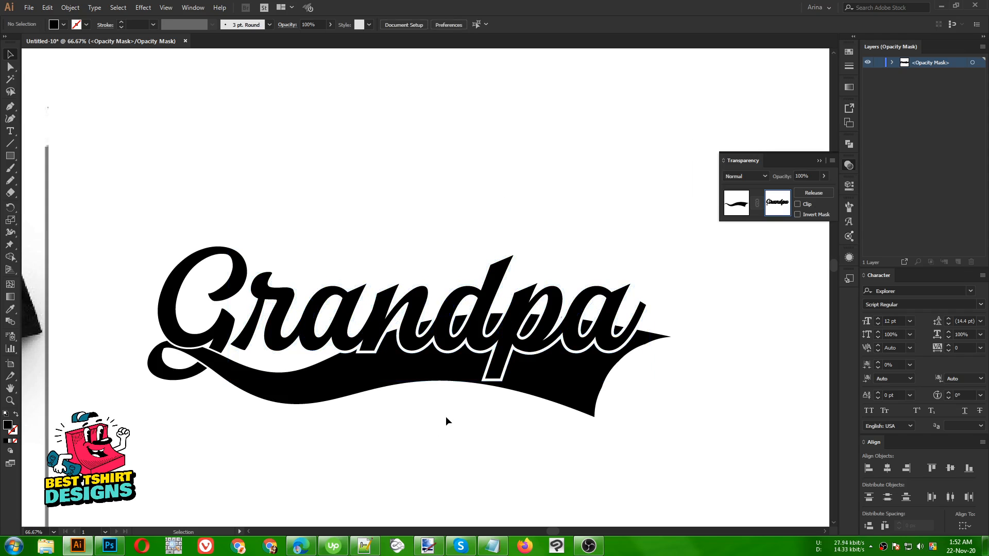
# Step: Try to merge the mask's "ndpa" offset shapes with their counters using Shape Builder to hide the swoosh inside the letters
pyautogui.scroll(1, 505, 367)
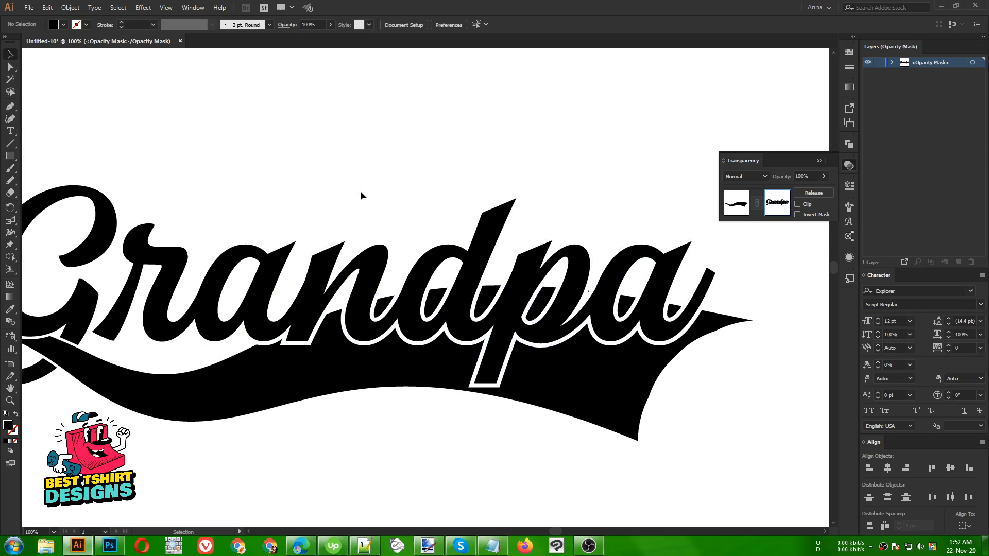
pyautogui.moveTo(360, 191); pyautogui.dragTo(680, 319)
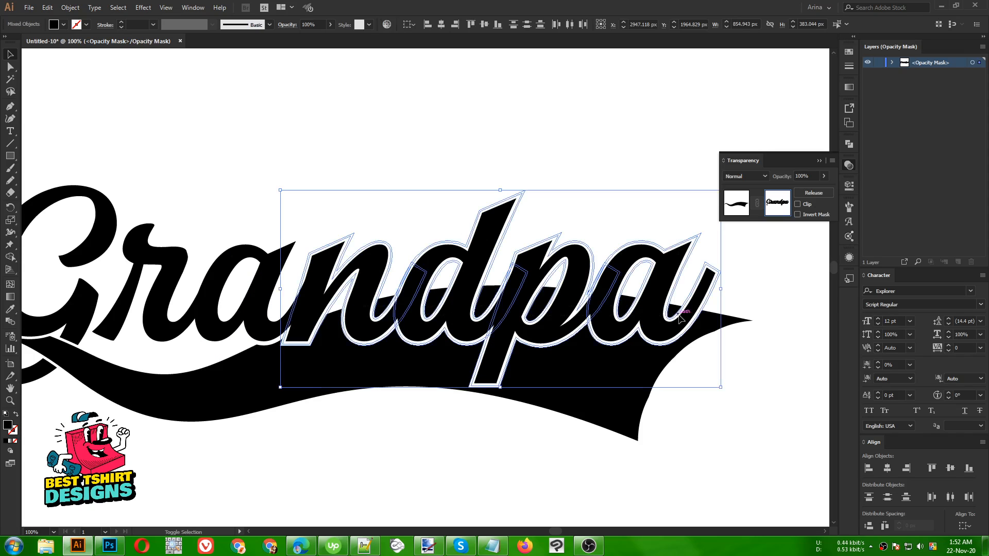
pyautogui.hotkey('shift', 'm')
pyautogui.click(613, 285)
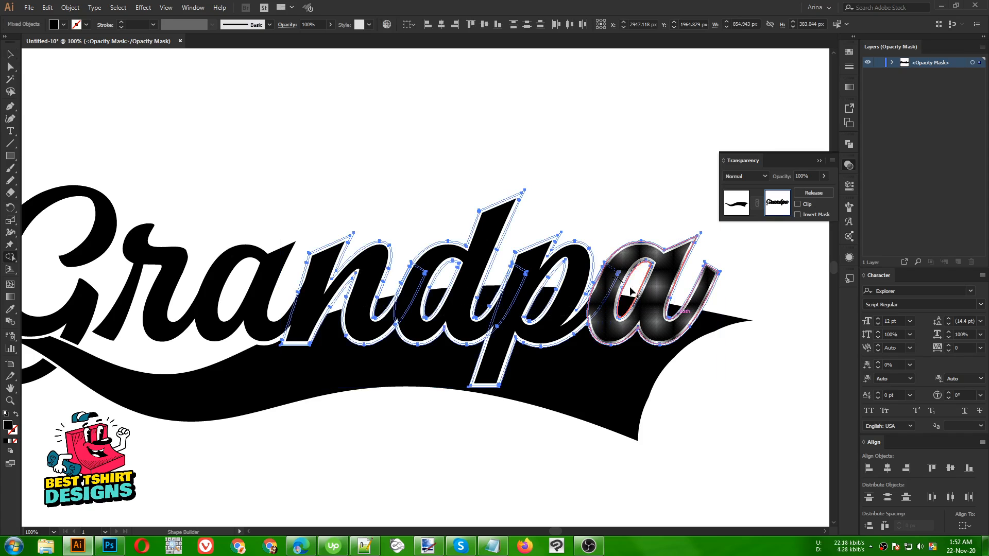
pyautogui.click(517, 281)
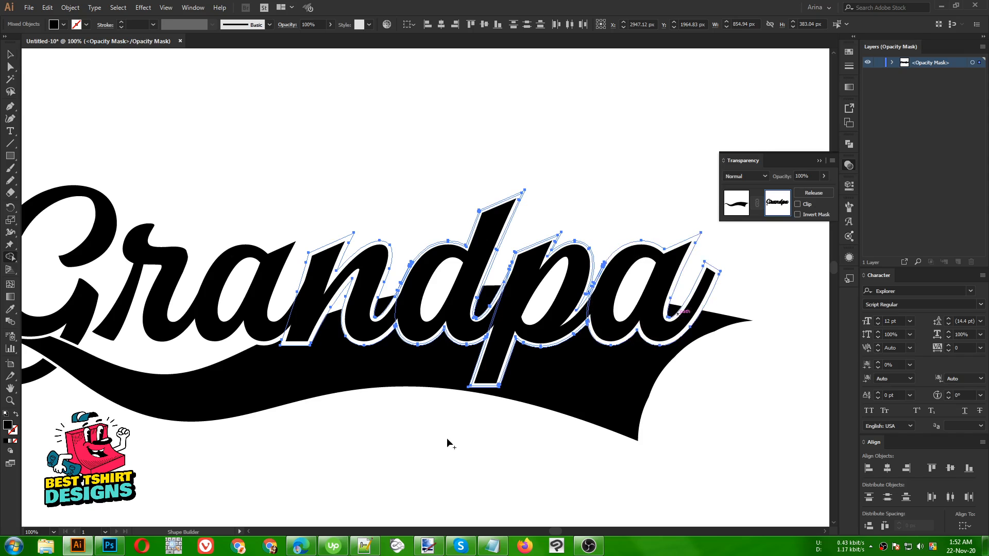
pyautogui.press('v')
pyautogui.click(398, 456)
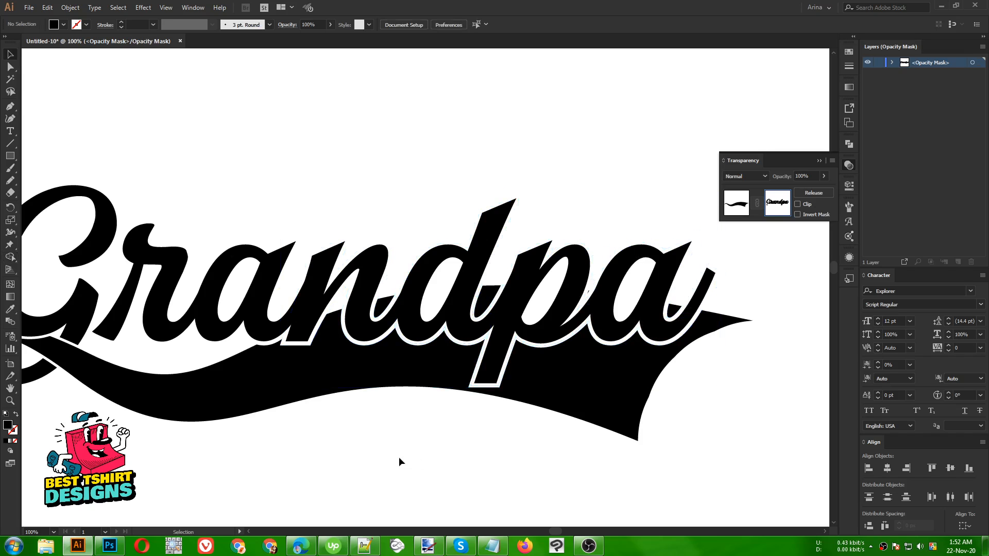
# Step: Try to cover the remaining swoosh bits beside the n, d and last a with freehand black Pencil shapes in the mask
pyautogui.press('n')
pyautogui.moveTo(375, 283)
pyautogui.mouseDown()
pyautogui.moveTo(366, 325)
pyautogui.moveTo(425, 276)
pyautogui.moveTo(400, 271)
pyautogui.mouseUp()
pyautogui.moveTo(479, 274)
pyautogui.mouseDown()
pyautogui.moveTo(473, 319)
pyautogui.moveTo(494, 320)
pyautogui.moveTo(509, 268)
pyautogui.mouseUp()
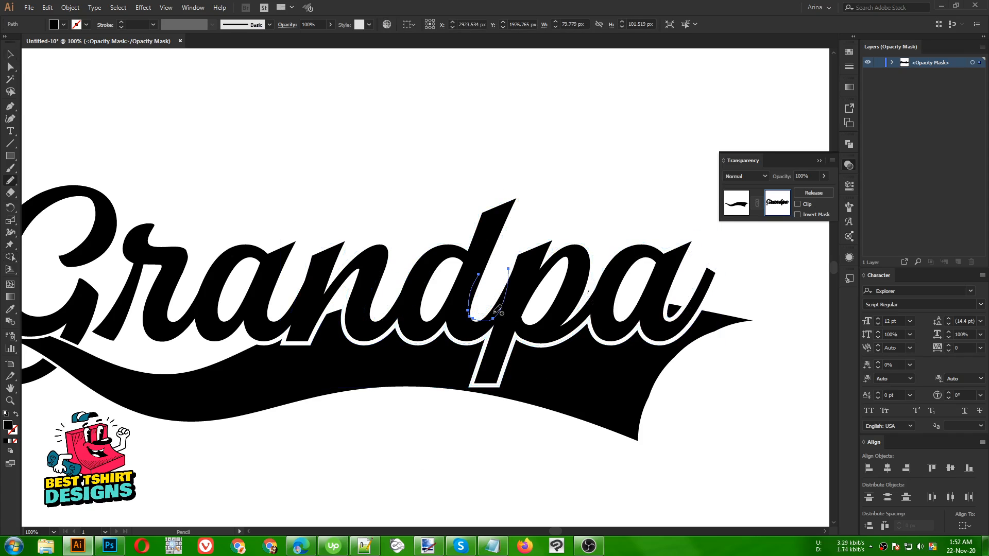
pyautogui.moveTo(473, 305)
pyautogui.mouseDown()
pyautogui.moveTo(462, 324)
pyautogui.moveTo(488, 305)
pyautogui.mouseUp()
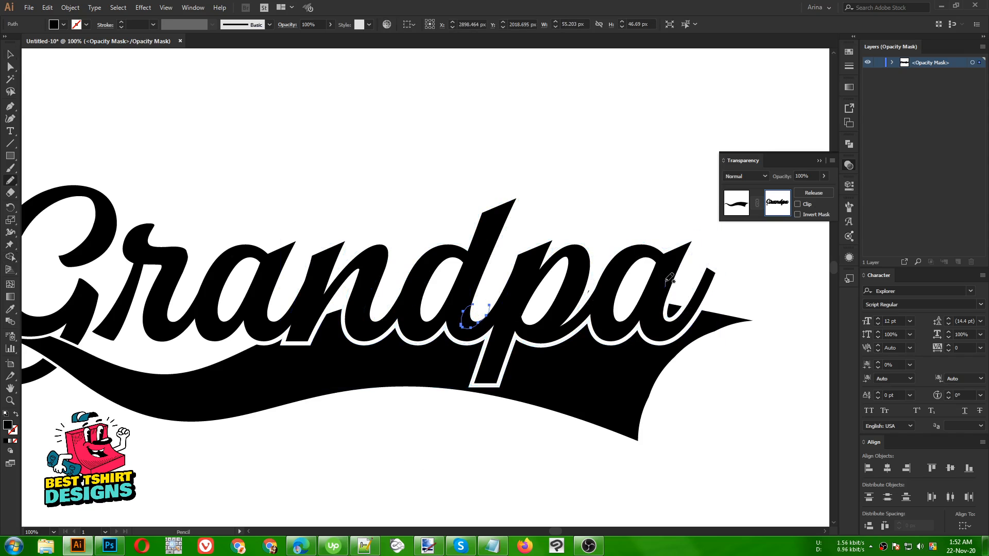
pyautogui.moveTo(665, 283)
pyautogui.mouseDown()
pyautogui.moveTo(669, 328)
pyautogui.moveTo(706, 295)
pyautogui.moveTo(692, 271)
pyautogui.mouseUp()
pyautogui.press('v')
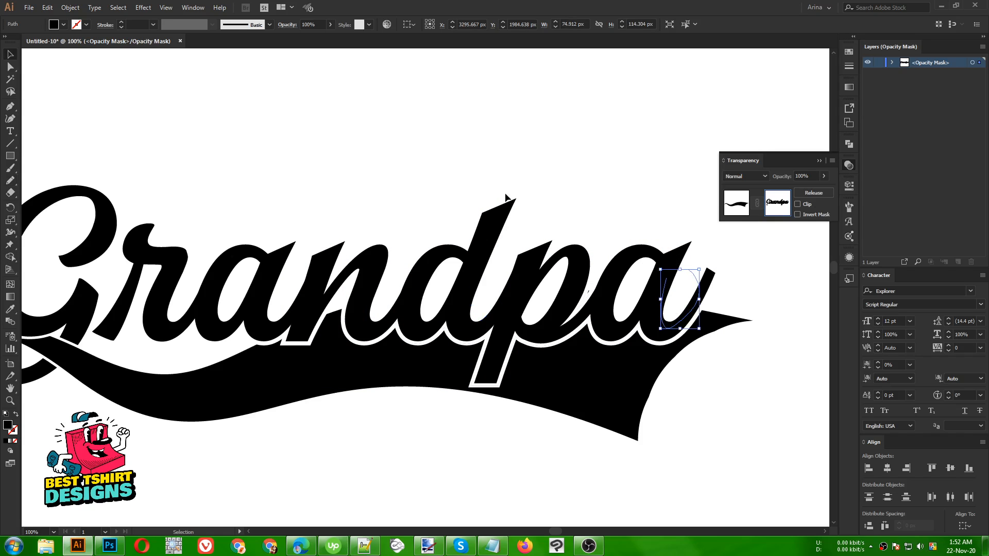
pyautogui.click(506, 198)
# Step: Compare the lettering with the reference T-shirt and undo the Pencil shapes and Shape Builder merges in the mask
pyautogui.scroll(-1, 542, 240)
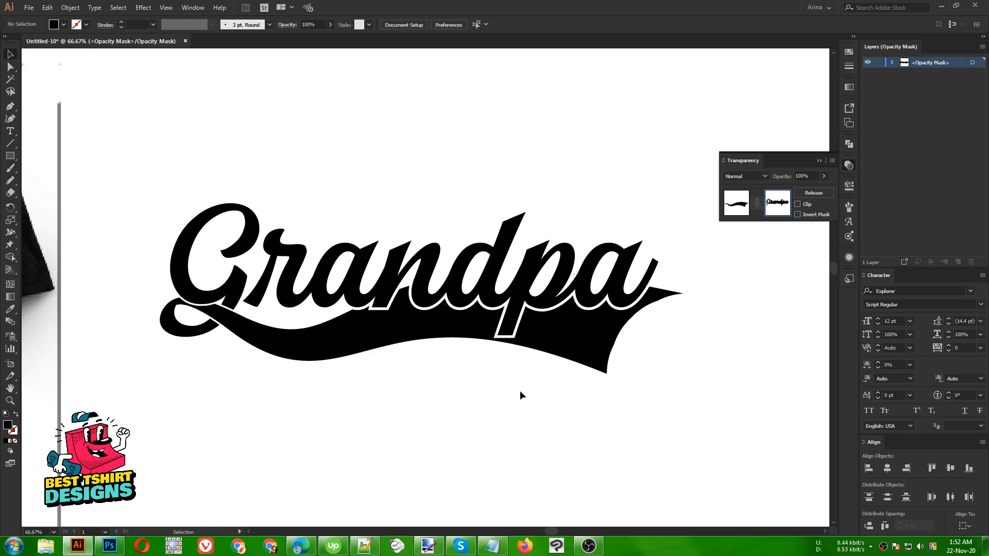
pyautogui.scroll(-1, 666, 363)
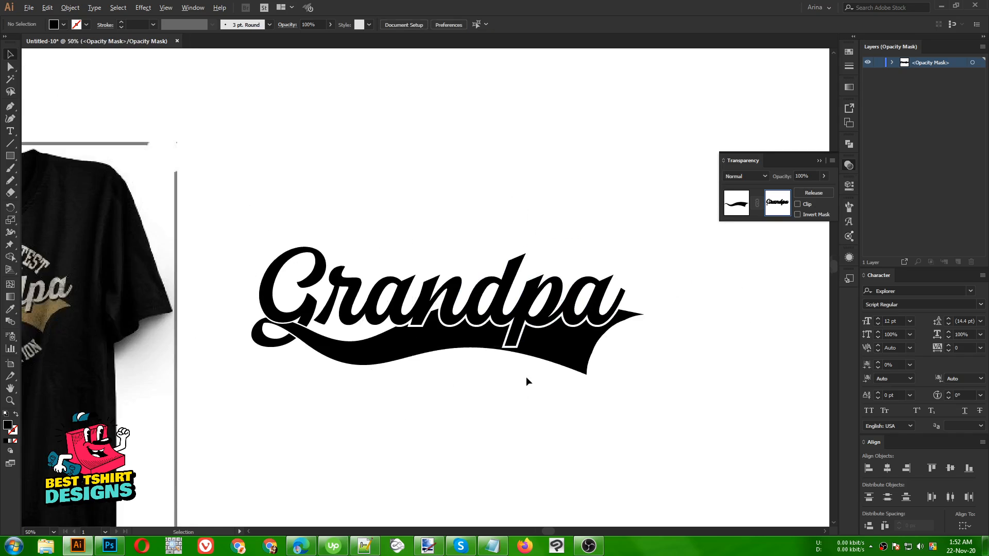
pyautogui.scroll(4, 195, 353)
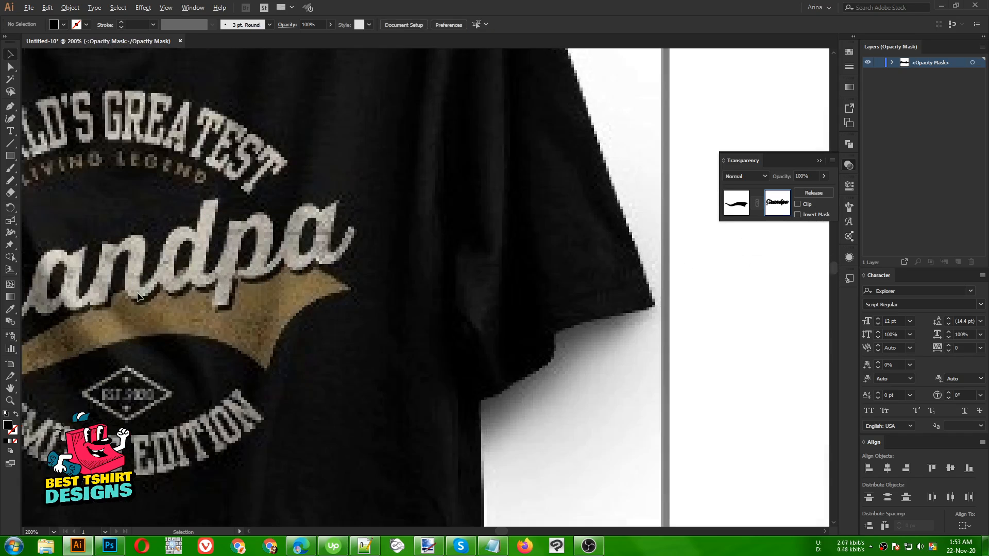
pyautogui.scroll(-5, 138, 293)
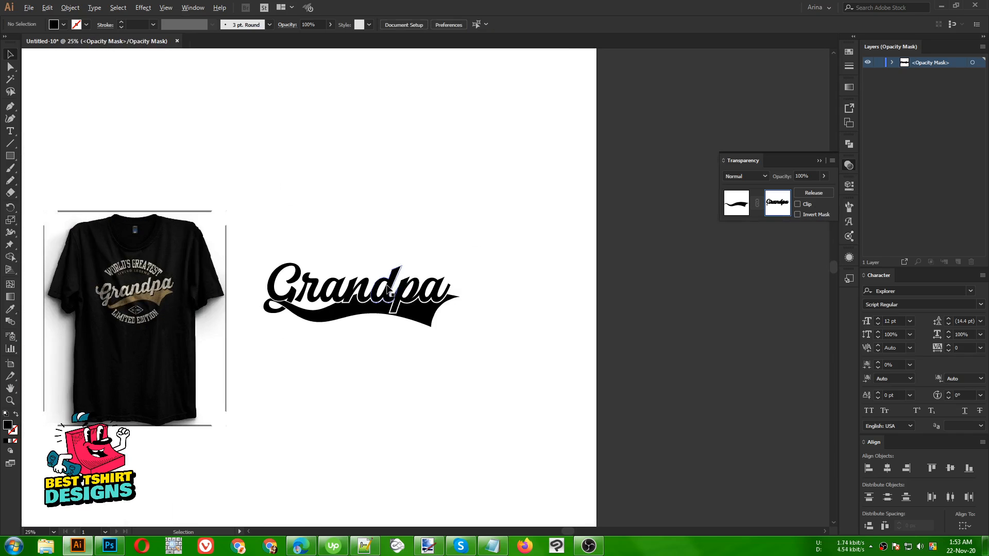
pyautogui.scroll(4, 385, 286)
pyautogui.scroll(-1, 620, 335)
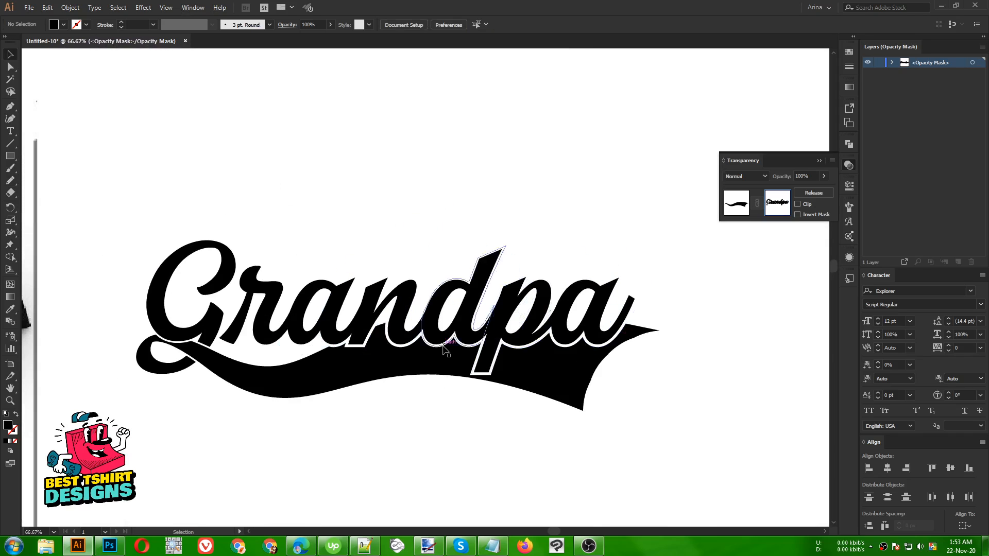
pyautogui.press('a')
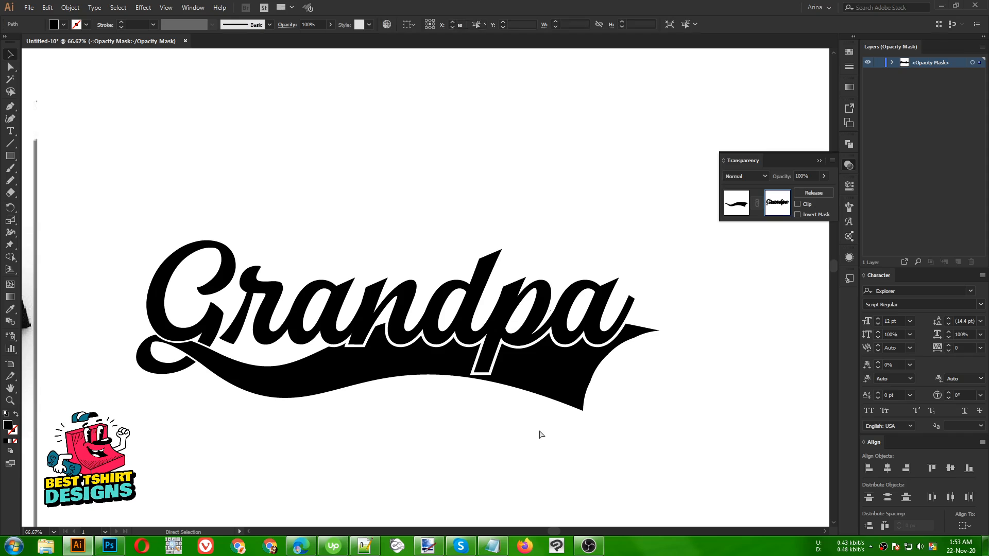
pyautogui.hotkey('ctrl', 'a')
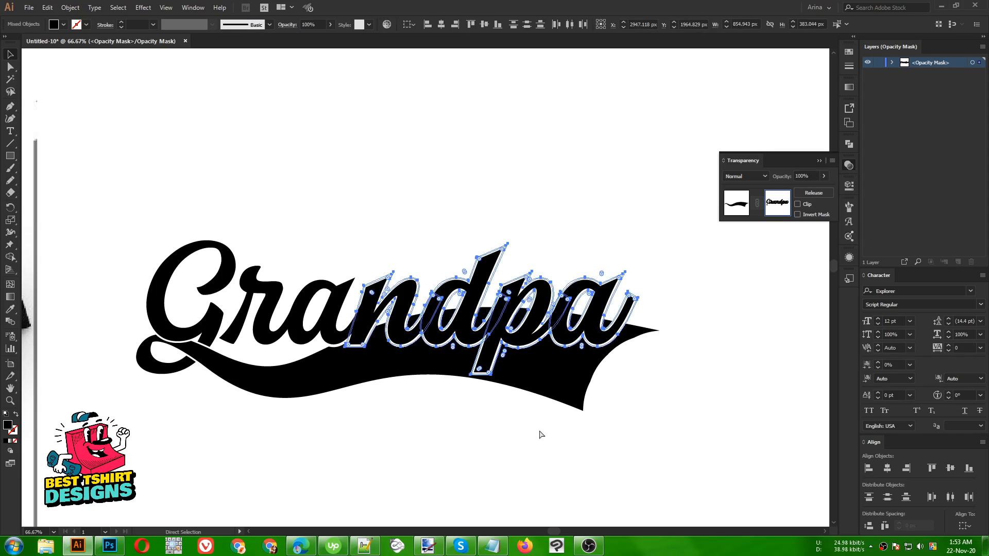
pyautogui.press('v')
pyautogui.click(540, 431)
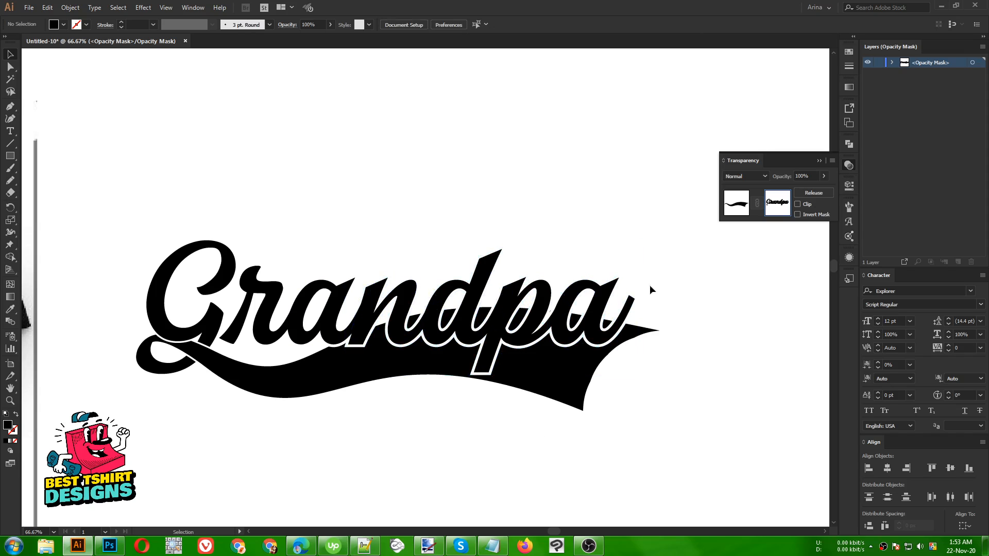
# Step: Leave opacity mask editing and group the whole "Grandpa" lettering with the swoosh
pyautogui.click(744, 201)
pyautogui.click(381, 474)
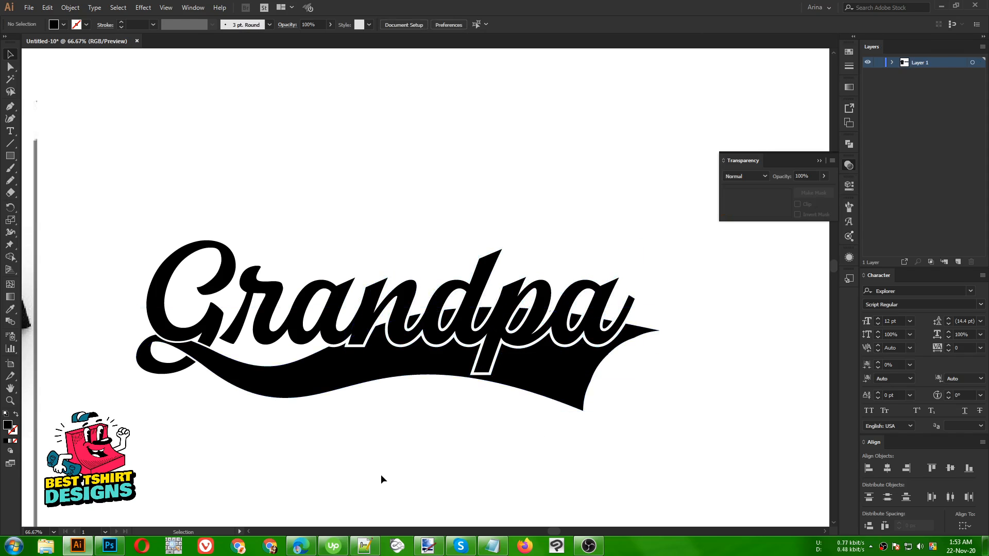
pyautogui.scroll(-1, 381, 475)
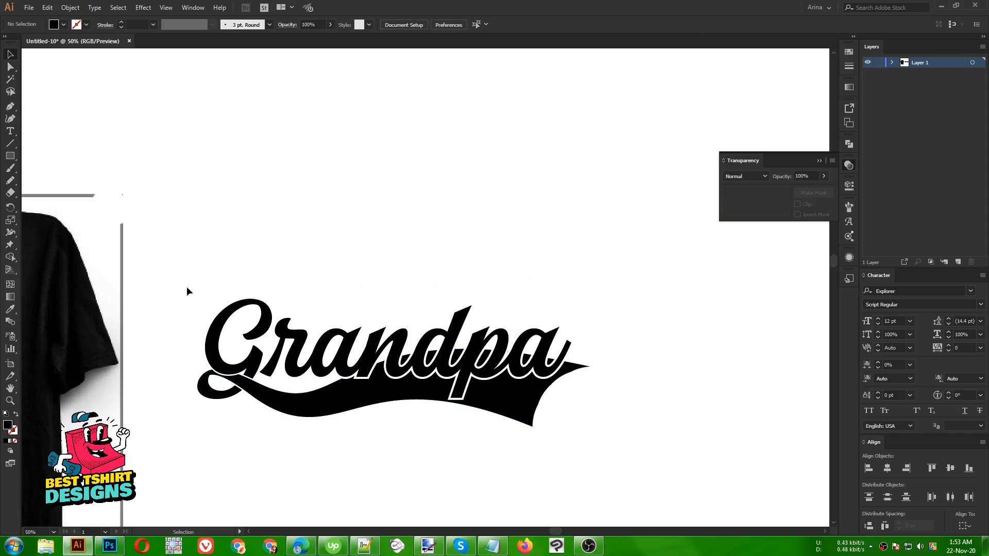
pyautogui.hotkey('ctrl', '-')
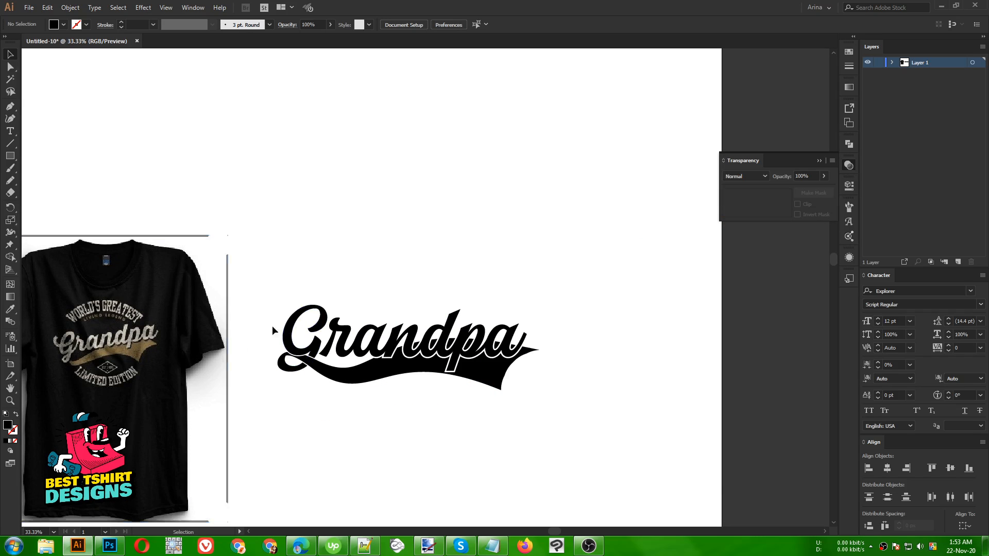
pyautogui.moveTo(260, 265); pyautogui.dragTo(560, 447)
pyautogui.hotkey('ctrl', 'g')
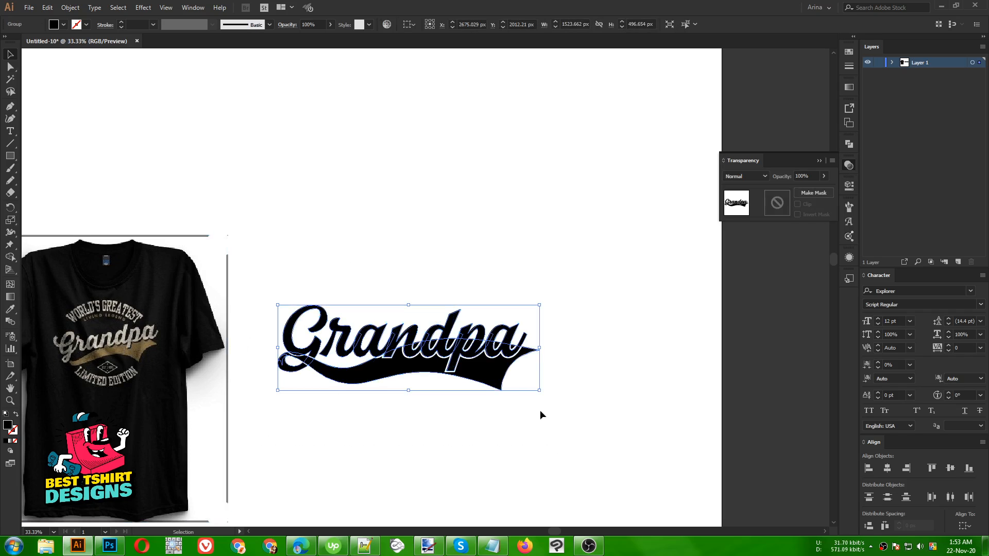
# Step: Shear the grouped Grandpa artwork by -10° along the vertical axis and deselect it
pyautogui.click(70, 7)
pyautogui.moveTo(103, 16)
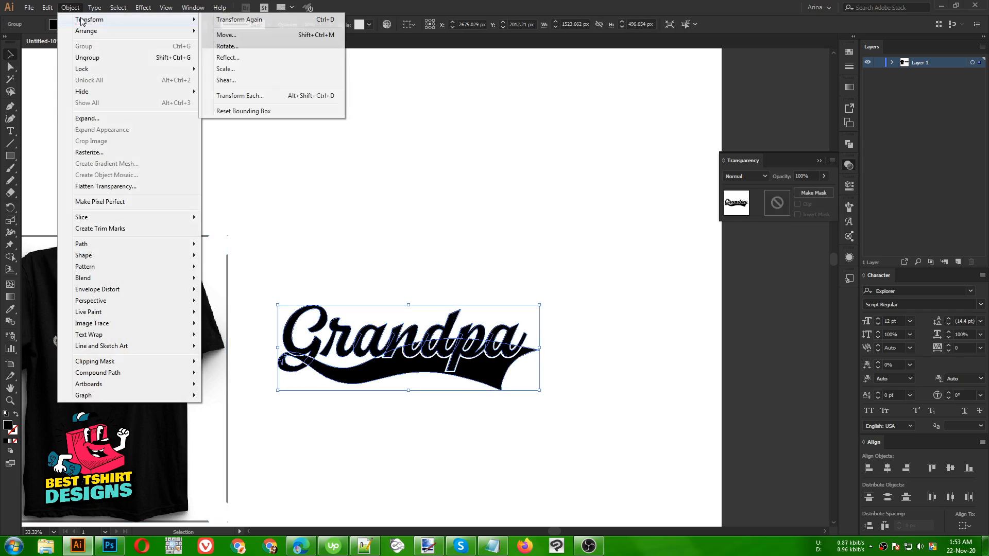
pyautogui.click(225, 81)
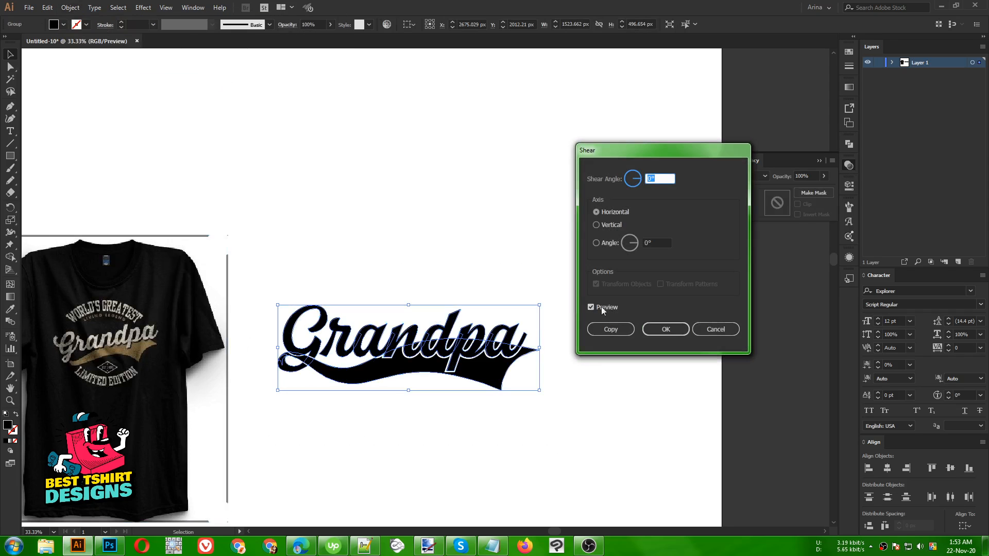
pyautogui.click(608, 224)
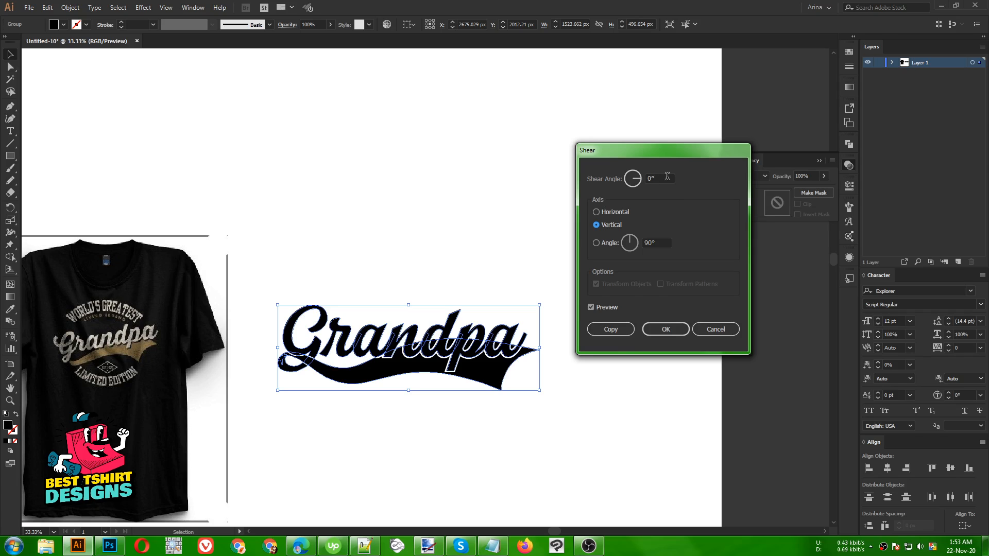
pyautogui.scroll(-1, 667, 177)
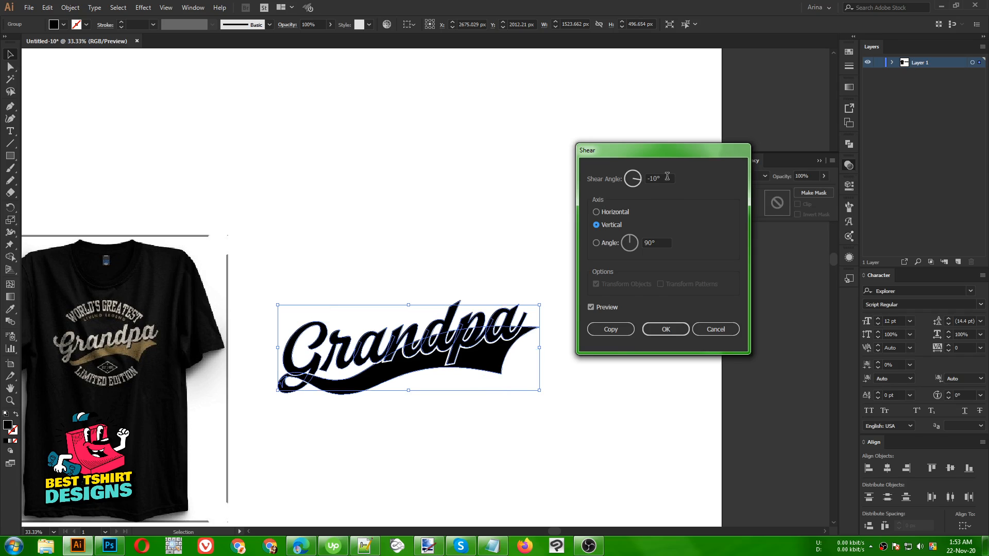
pyautogui.scroll(-1, 667, 176)
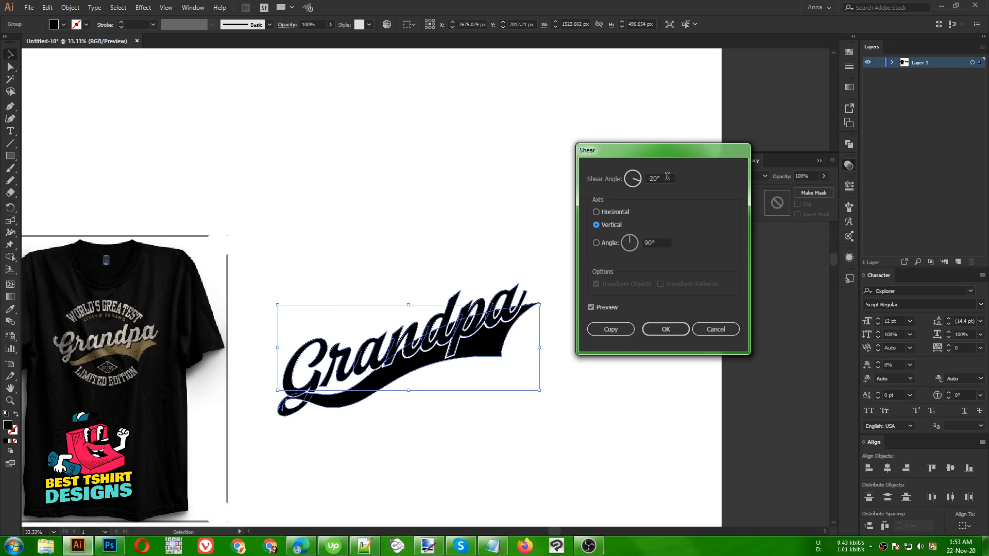
pyautogui.scroll(1, 670, 180)
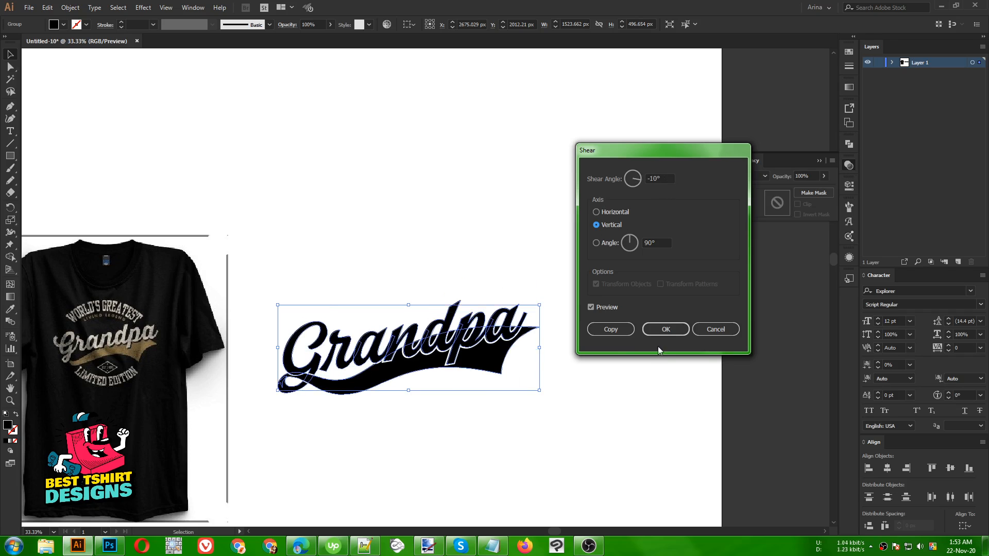
pyautogui.click(666, 330)
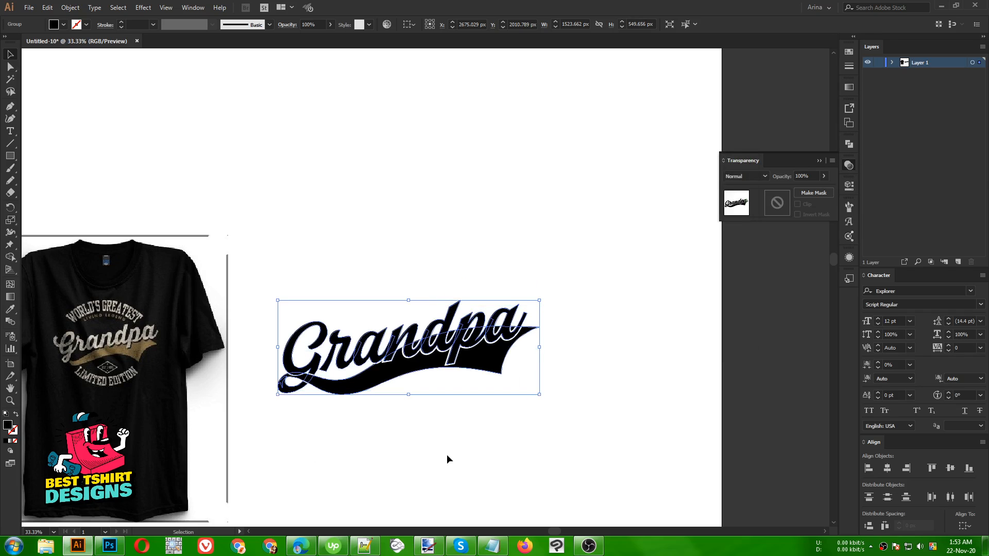
pyautogui.click(443, 416)
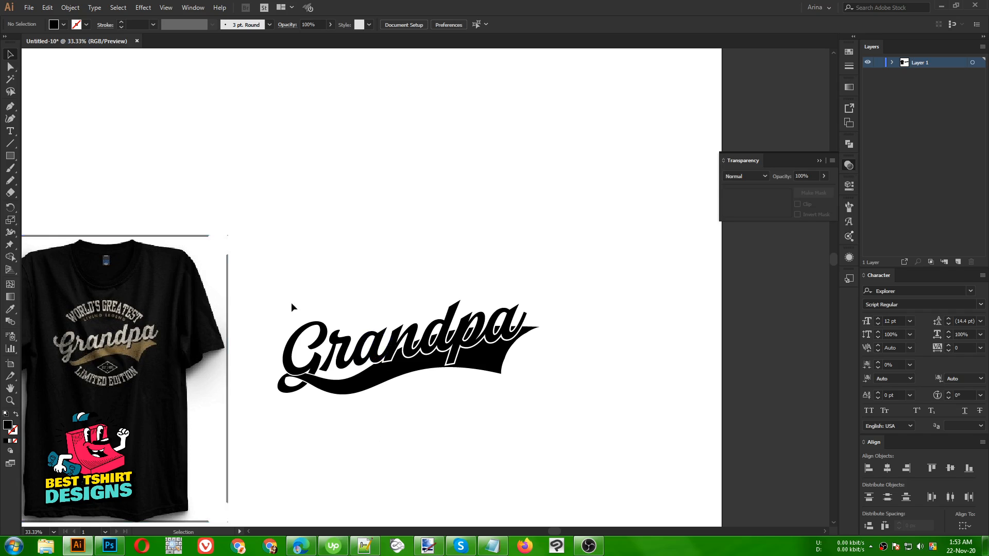
# Step: Inspect the sheared Grandpa artwork up close and hide the transparency settings
pyautogui.moveTo(248, 280); pyautogui.dragTo(591, 426)
pyautogui.scroll(3, 368, 391)
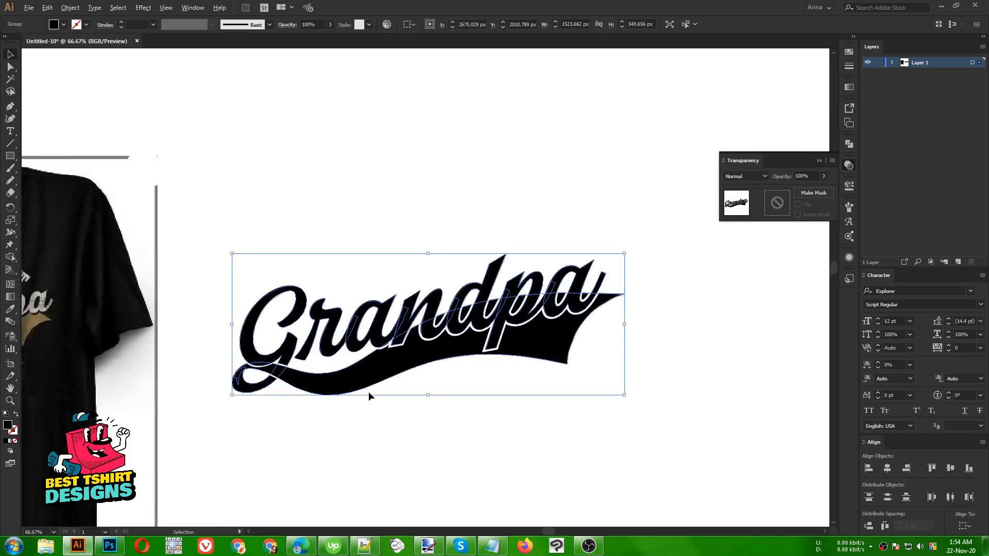
pyautogui.click(448, 452)
pyautogui.scroll(-1, 299, 412)
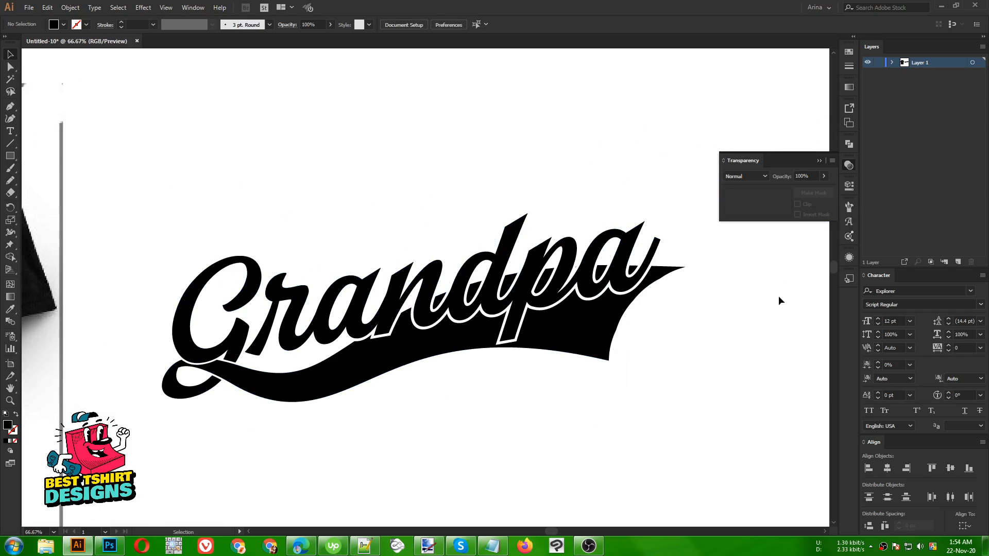
pyautogui.click(849, 166)
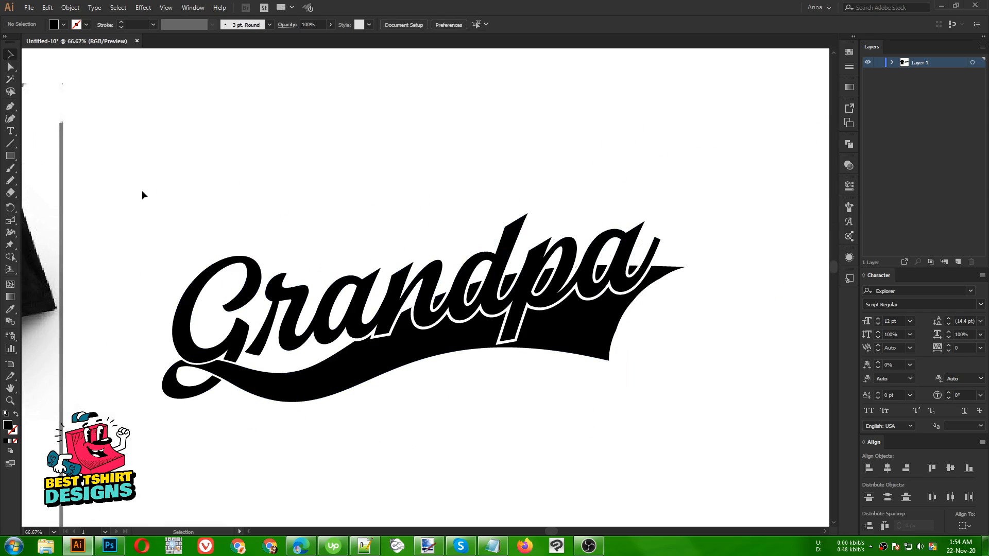
pyautogui.moveTo(93, 143); pyautogui.dragTo(737, 461)
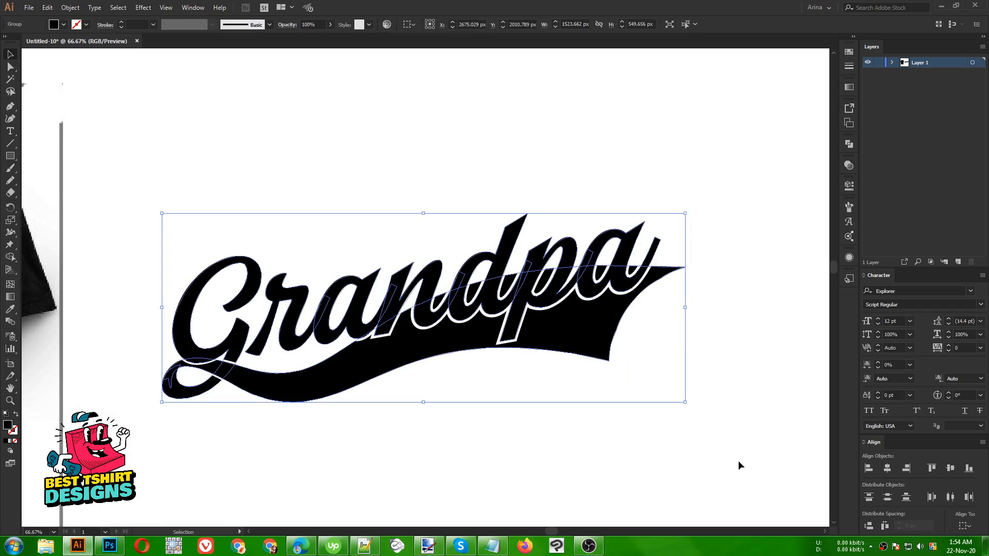
pyautogui.click(738, 460)
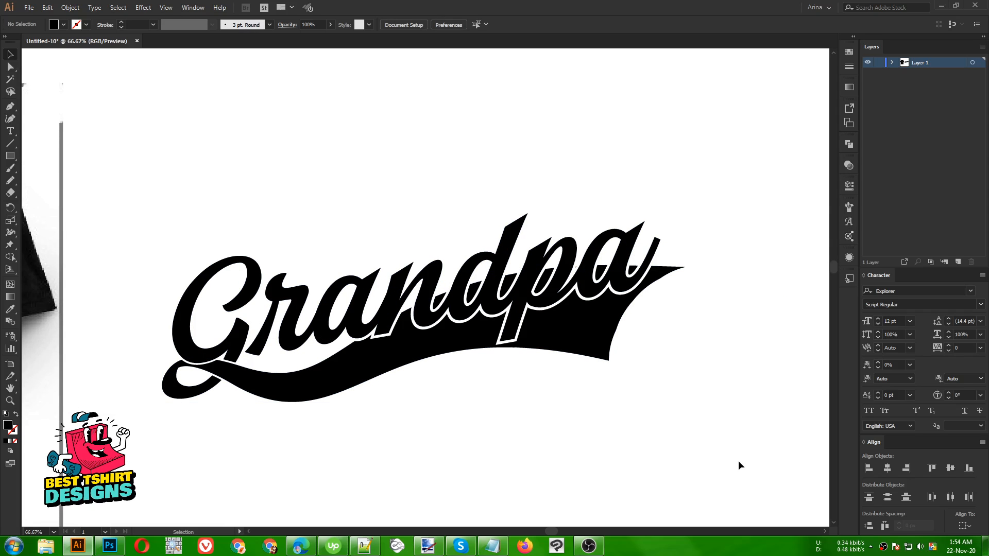